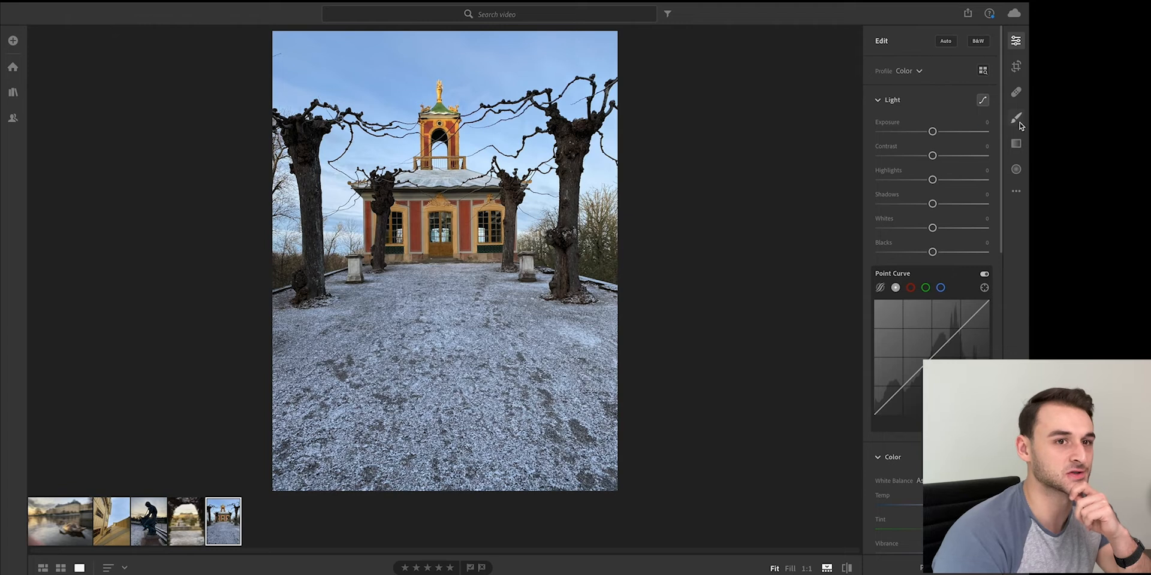
- Crop the pavilion photo to a 4 x 5 / 8 x 10 ratio, keeping the full sky and trimming the ground in front
left_click(1016, 69)
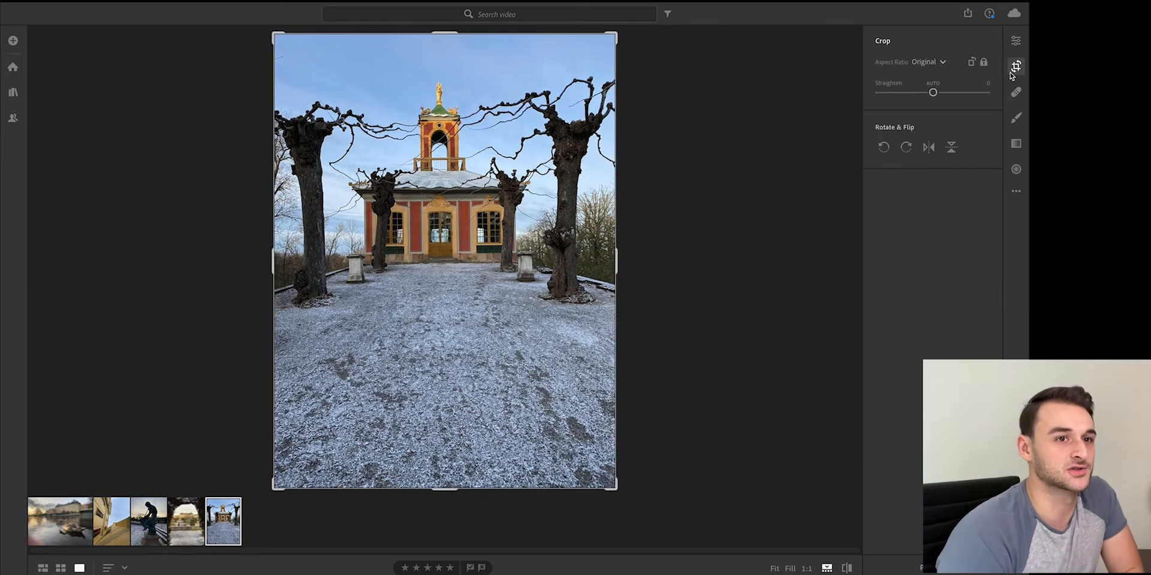
left_click(928, 62)
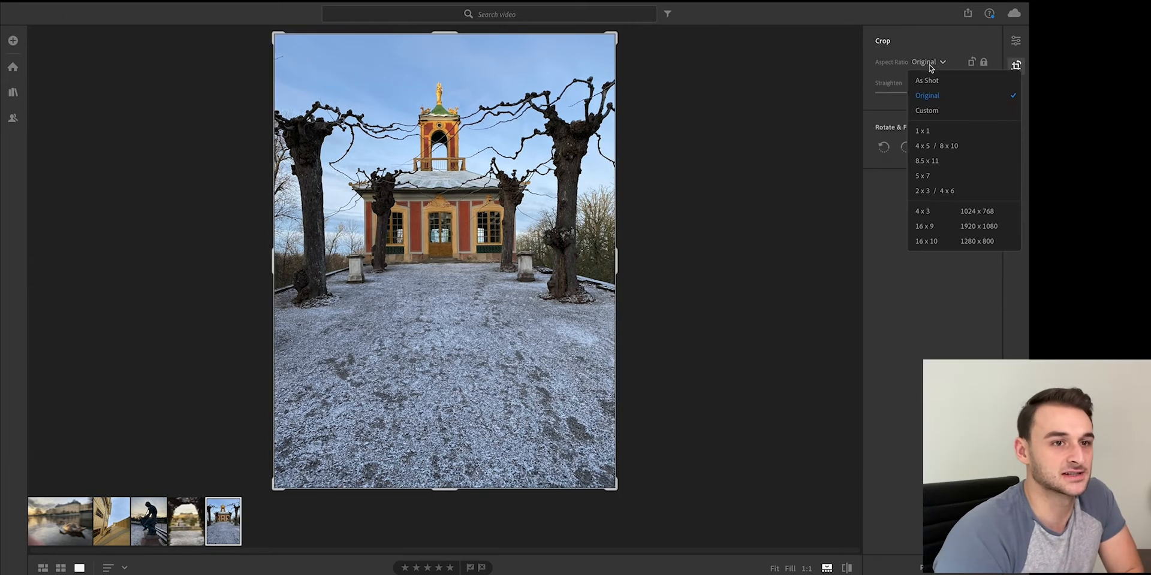
left_click(928, 146)
left_click_drag(450, 112, 448, 211)
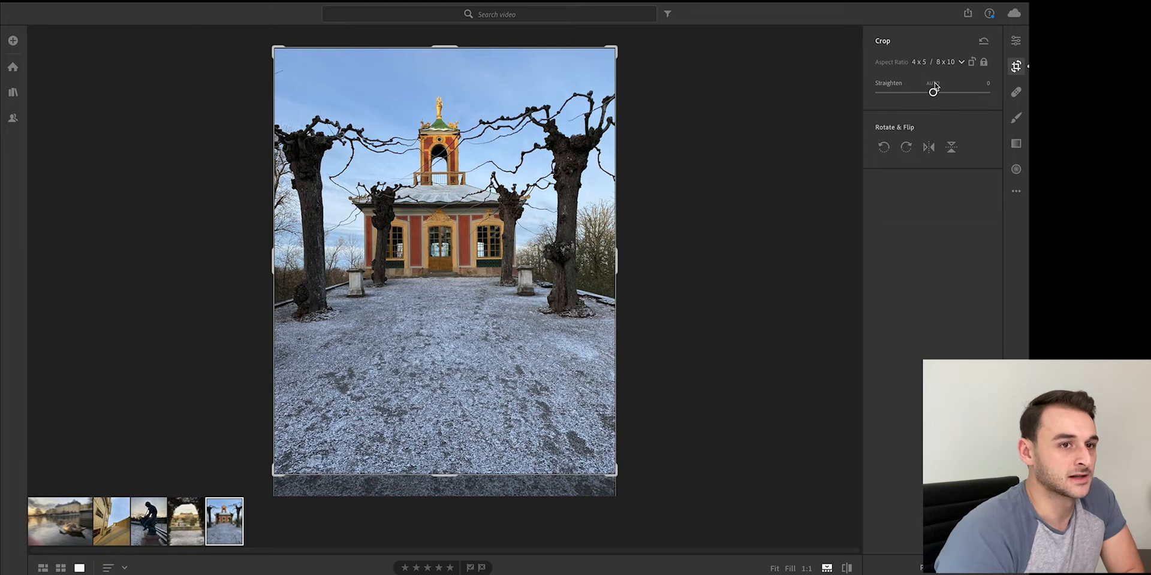
left_click(1016, 42)
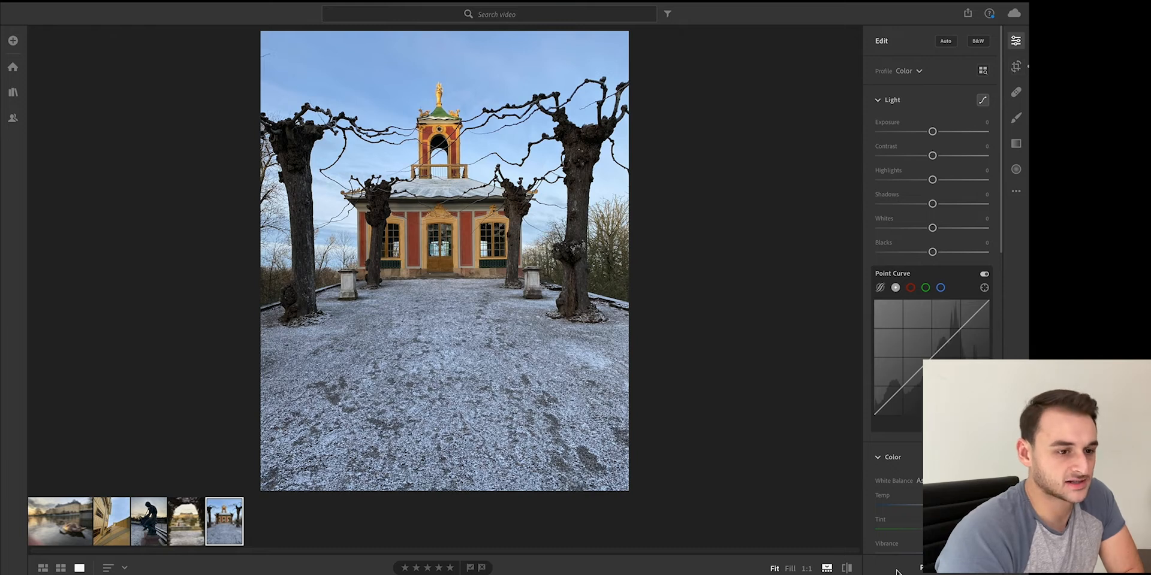
- Collapse the PM Fall Pack 2018 presets and apply the BOBBY 3 preset from MOST USED to the pavilion photo
key("p")
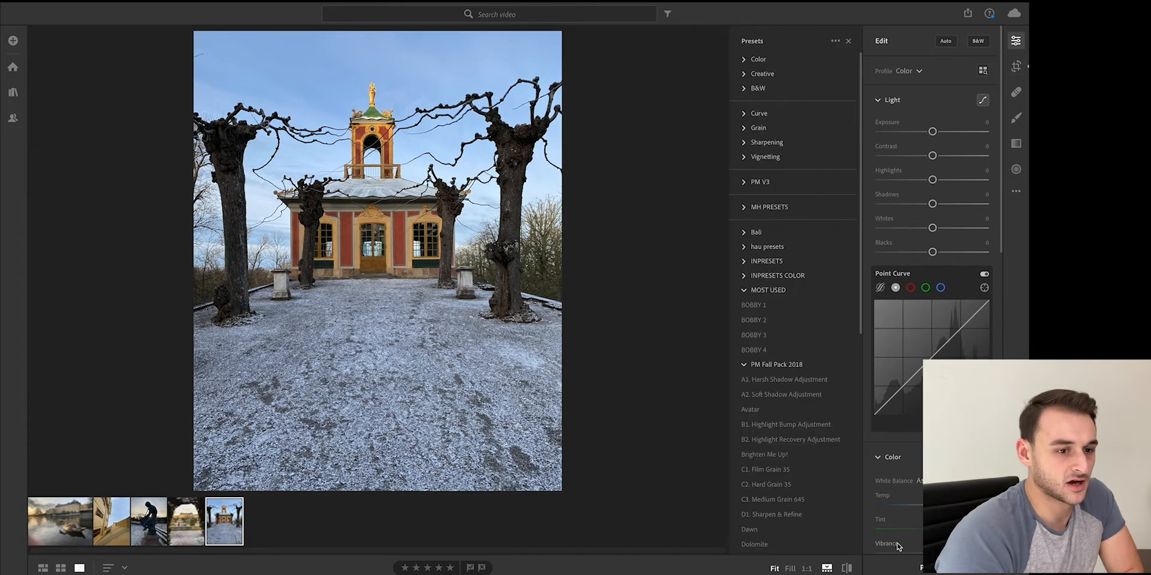
left_click(744, 365)
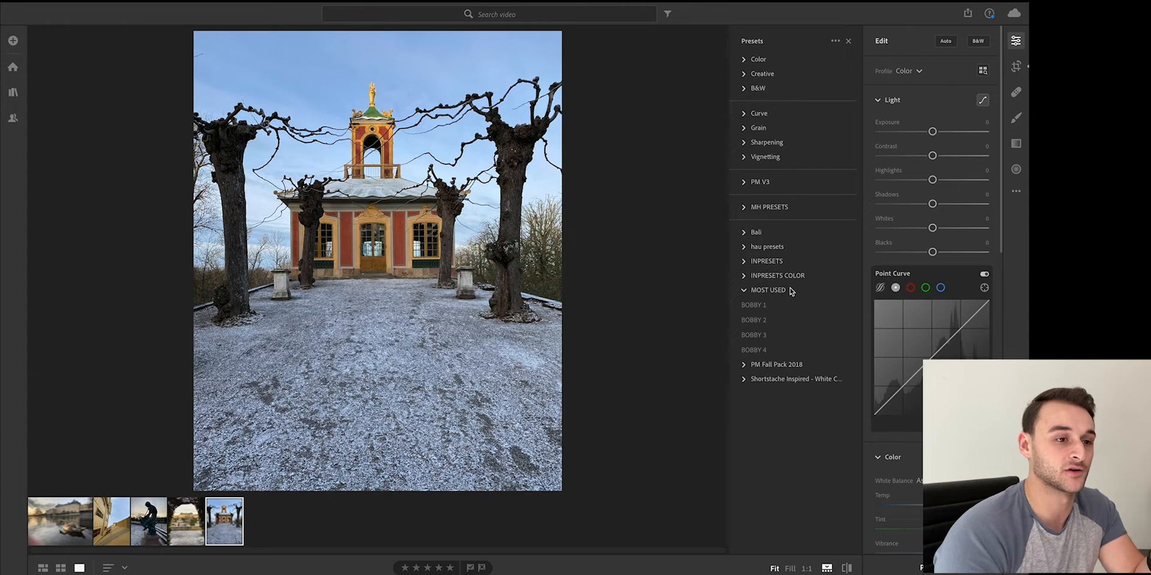
left_click(764, 305)
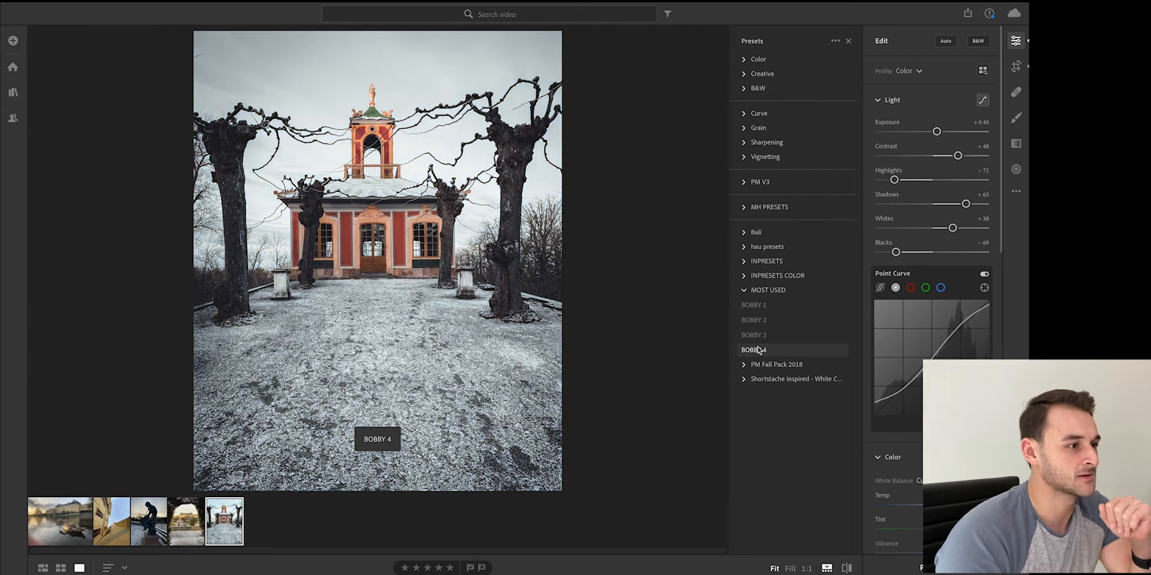
left_click(758, 337)
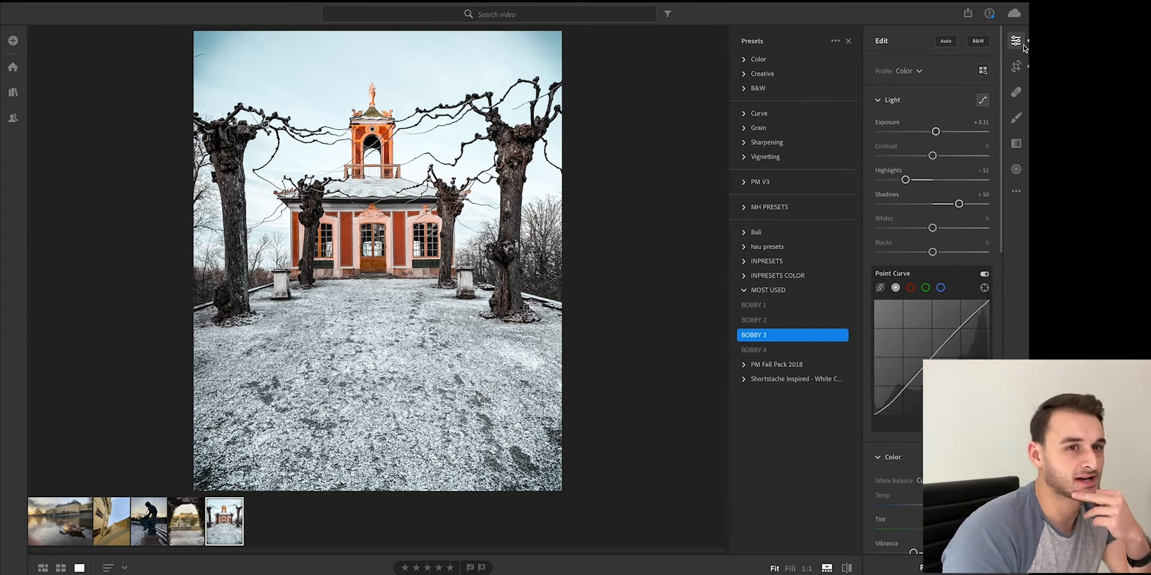
- Try a slightly tighter crop on the pavilion photo, then undo it together with the applied preset
left_click(1016, 67)
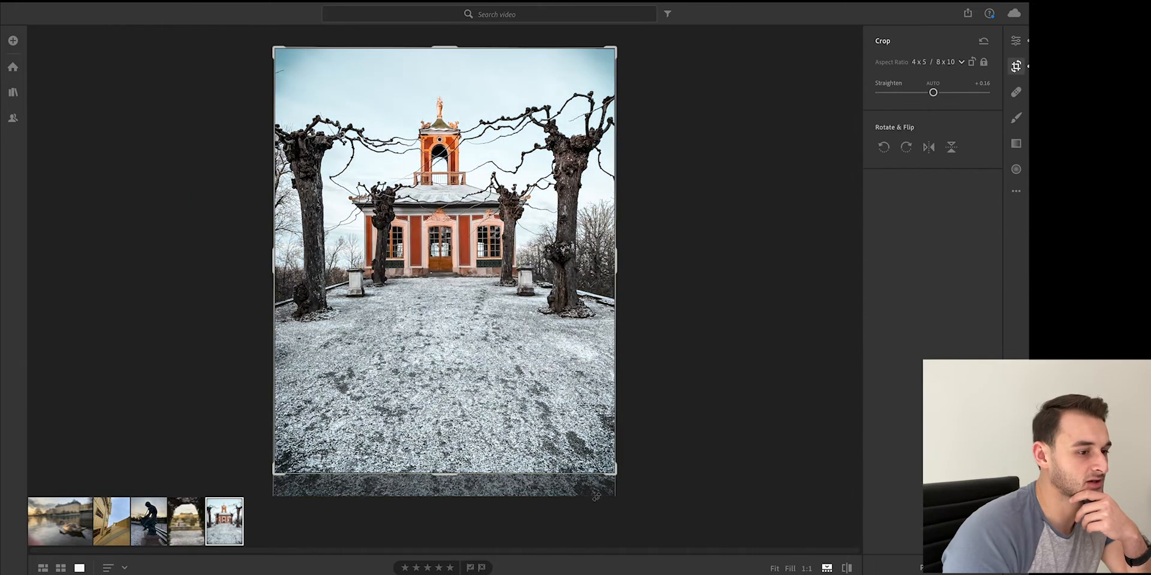
left_click_drag(616, 474, 586, 459)
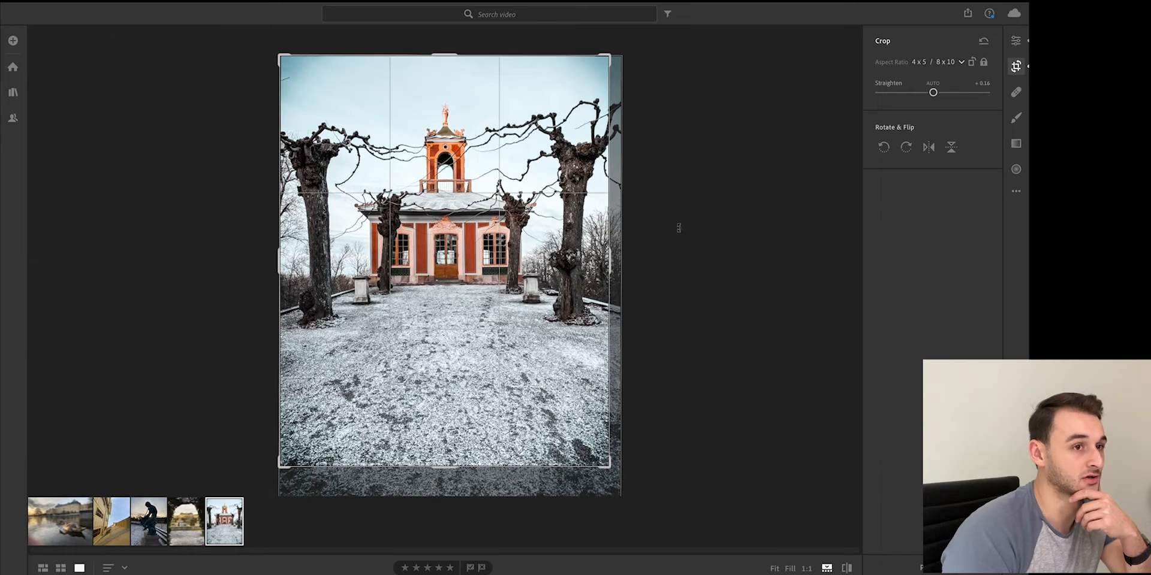
key("ctrl+z")
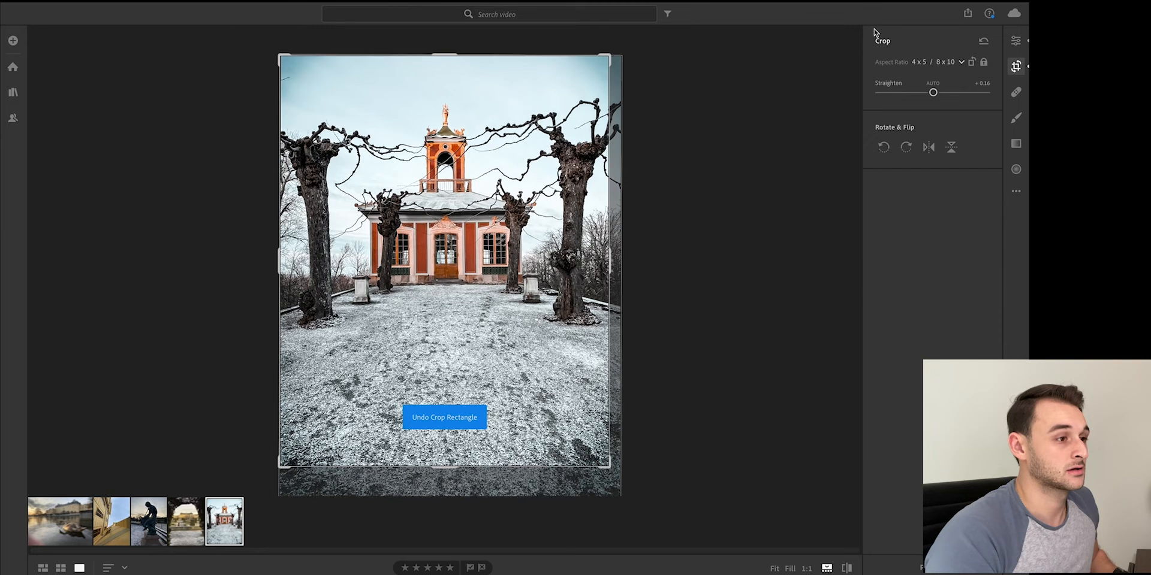
key("backslash")
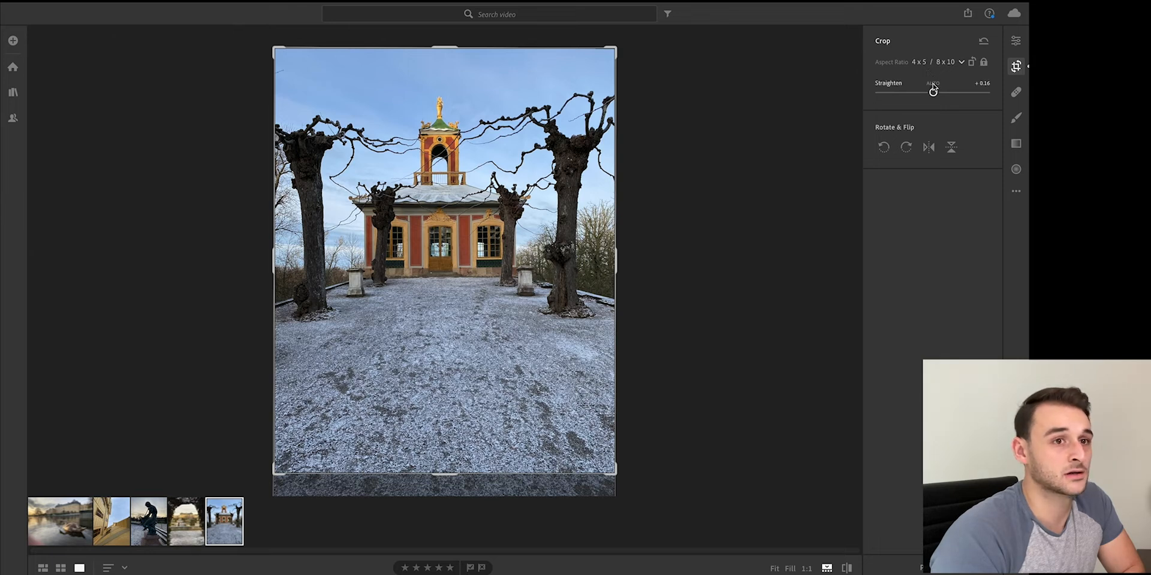
- Reapply the BOBBY 3 preset from MOST USED to the cropped pavilion photo
left_click(1016, 44)
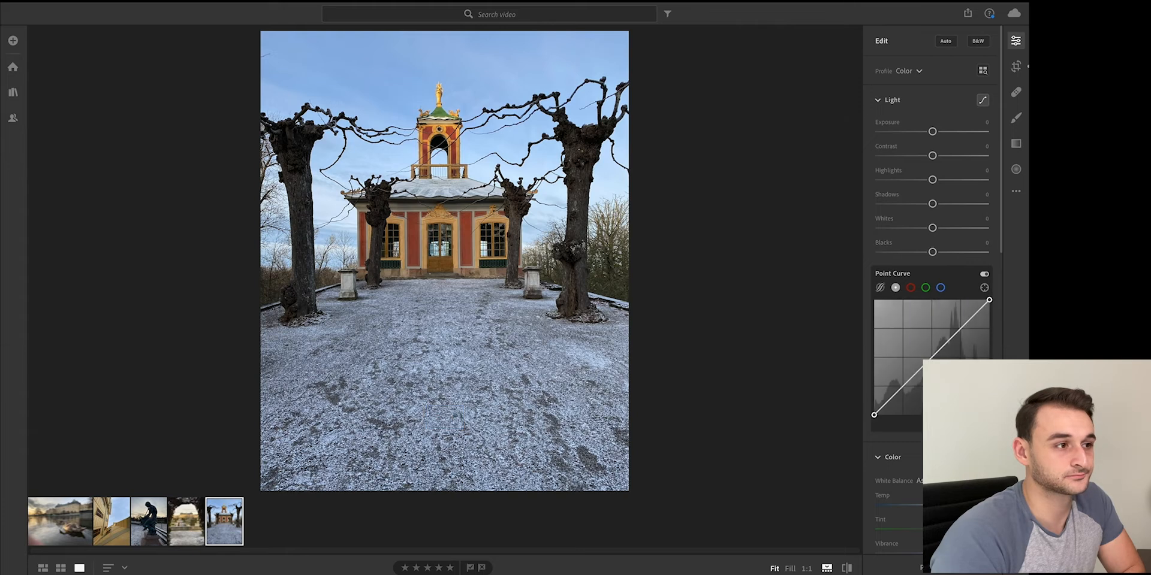
left_click(925, 573)
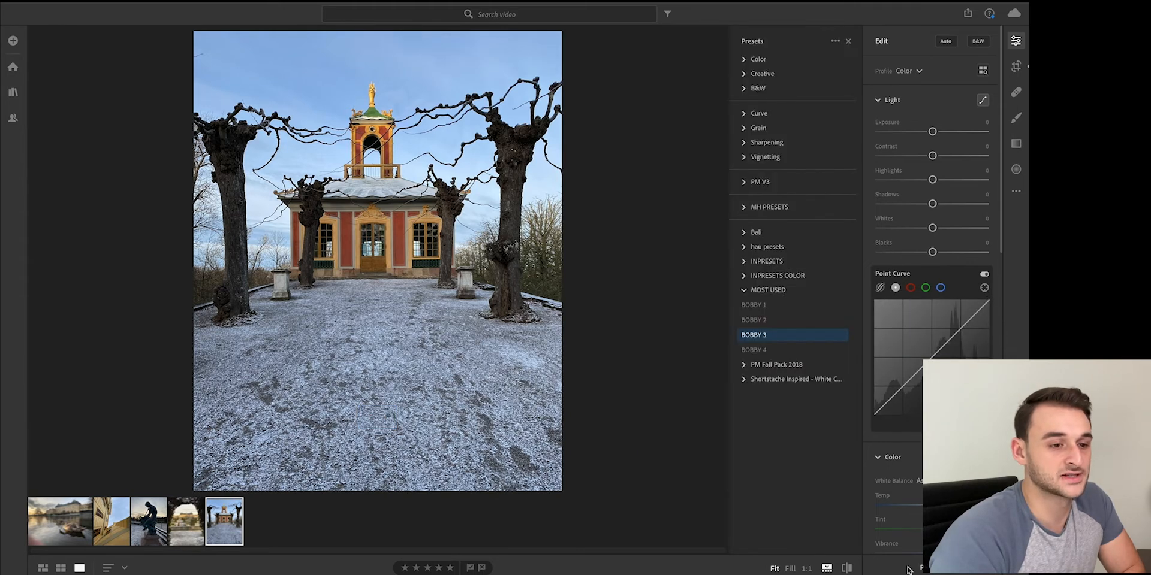
left_click(768, 338)
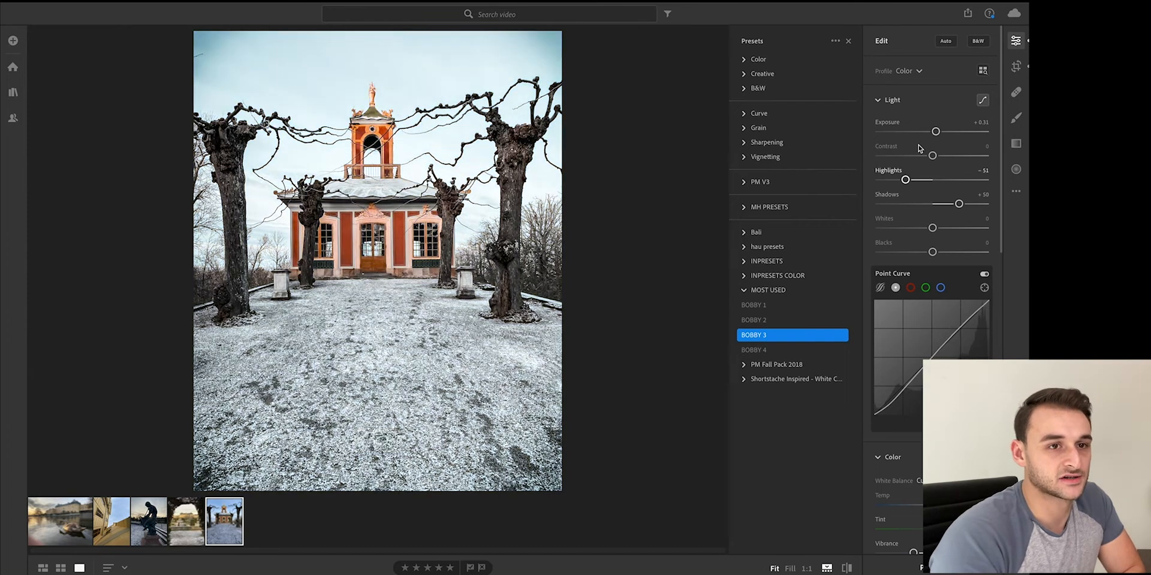
- Set the Color Mixer saturation to +27 for red, +72 for orange and +95 for green
scroll(915, 128, "down", 2)
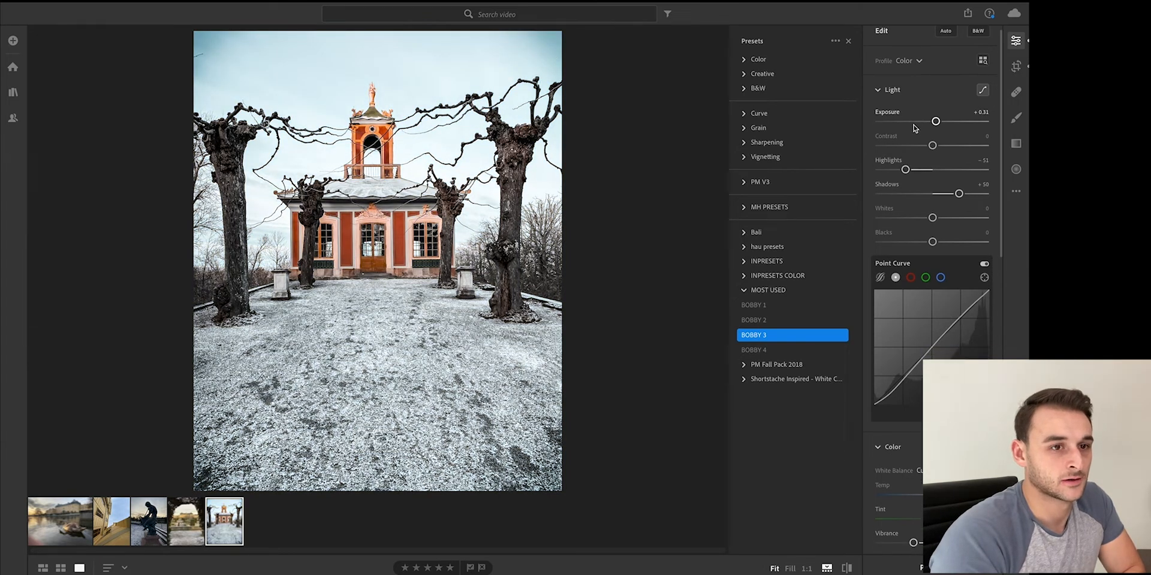
scroll(915, 129, "down", 1)
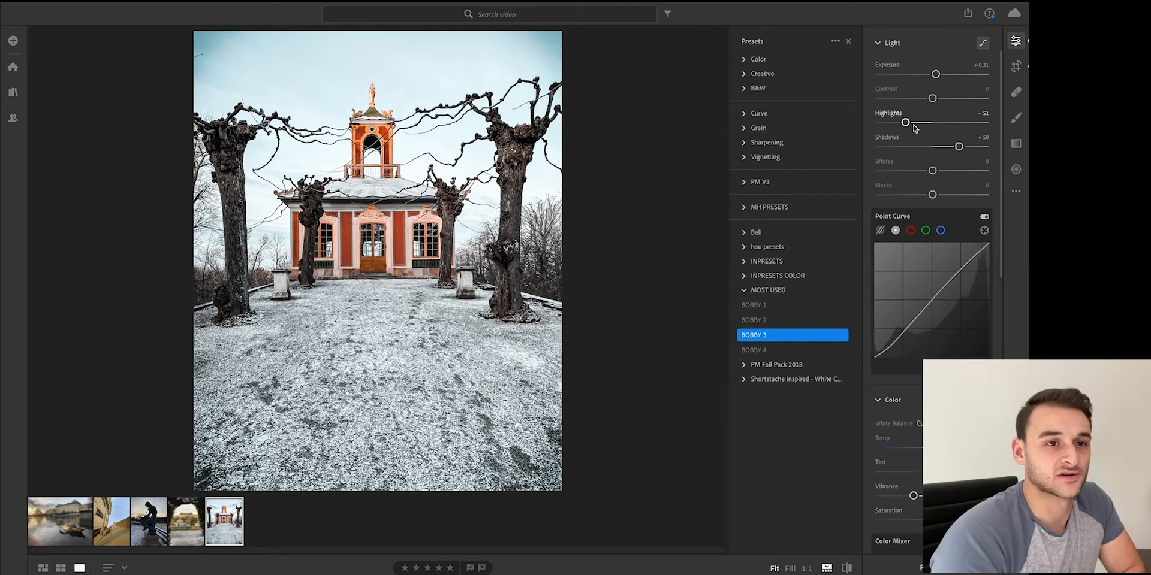
scroll(915, 128, "down", 6)
scroll(913, 128, "down", 15)
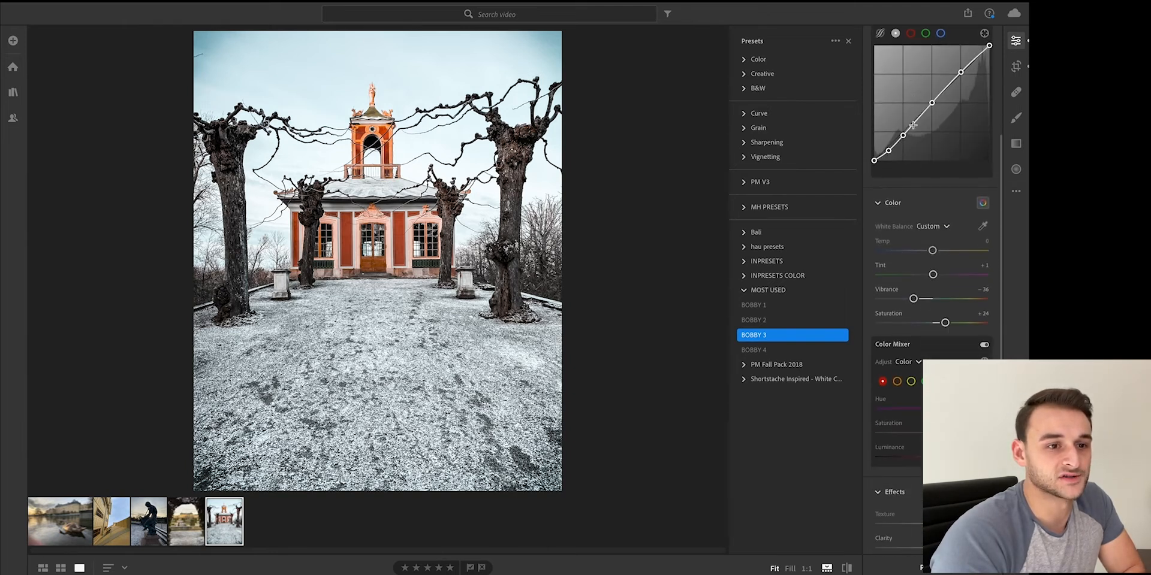
scroll(914, 128, "down", 3)
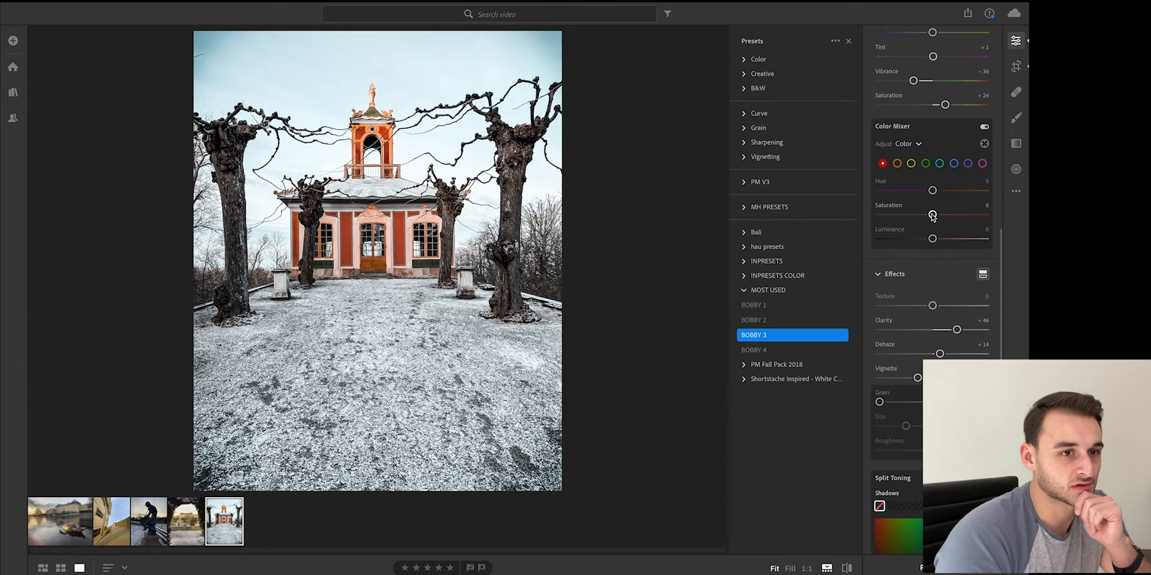
left_click_drag(932, 215, 947, 217)
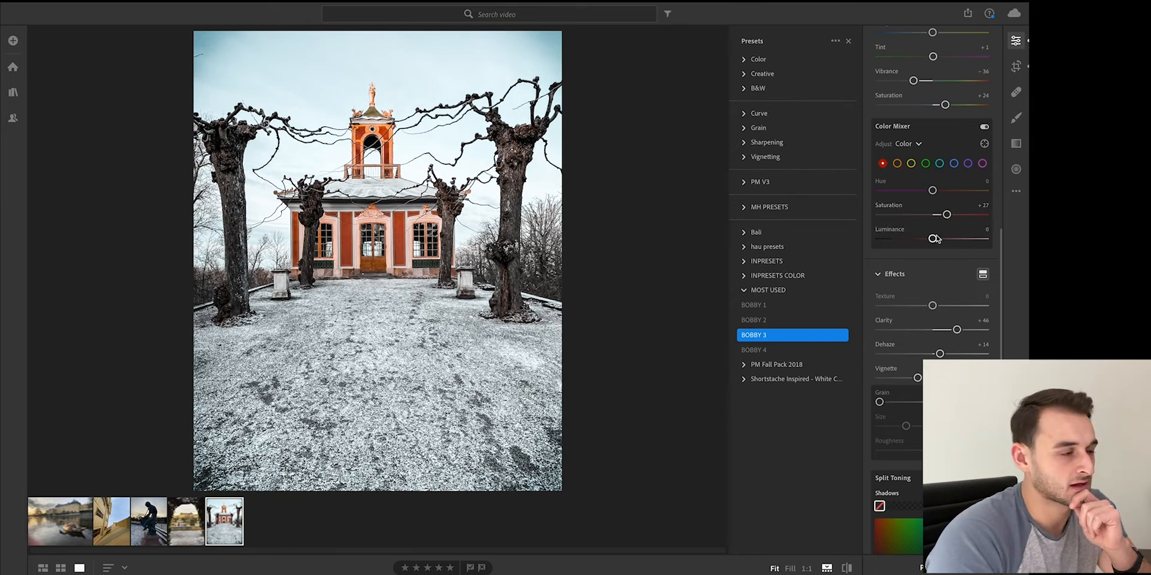
left_click(897, 163)
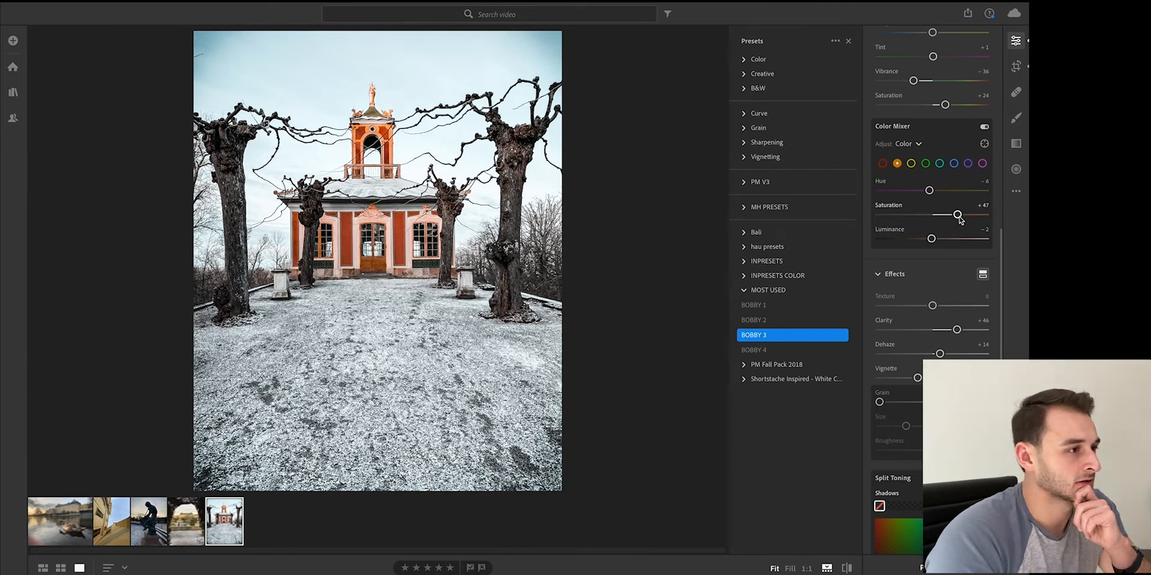
left_click_drag(959, 219, 972, 220)
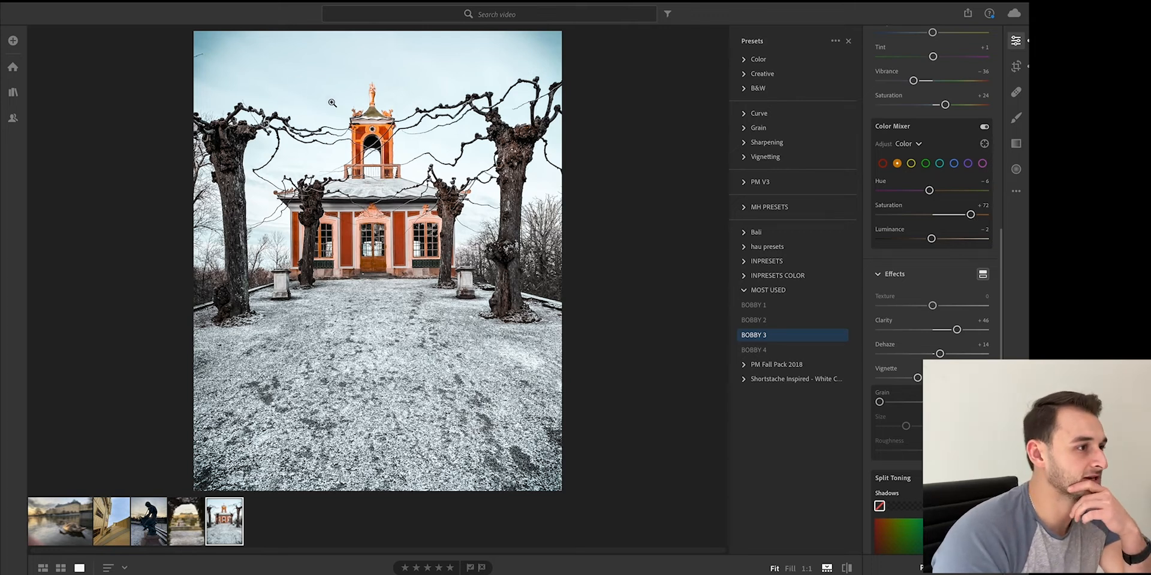
left_click(926, 164)
left_click_drag(920, 215, 986, 218)
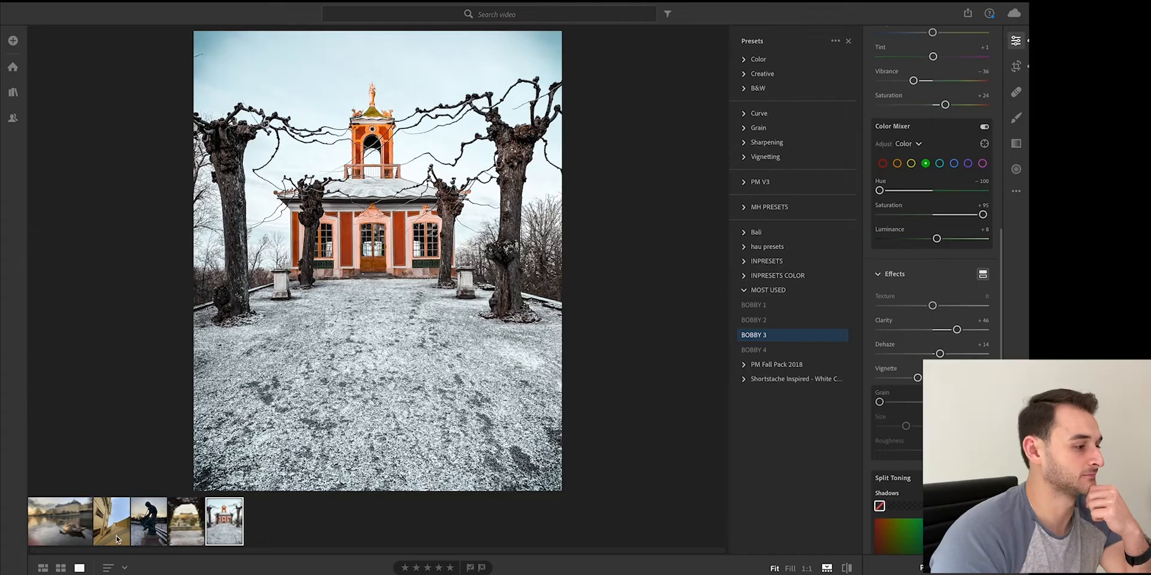
- Switch to the yellow building photo and crop it to 4 x 5 / 8 x 10, trimming only its lower edge
left_click(118, 536)
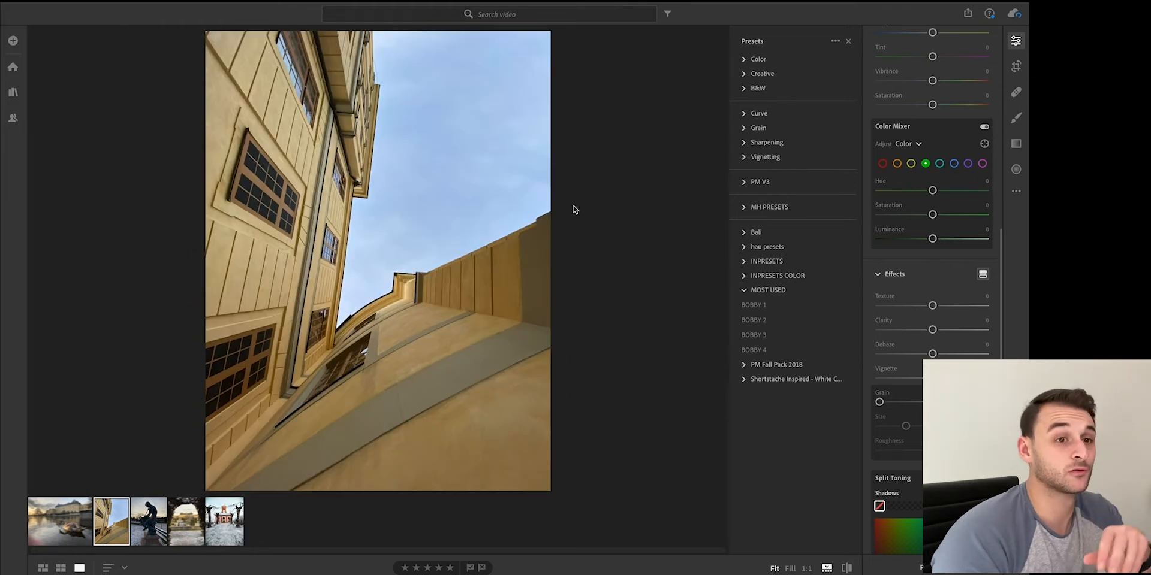
left_click(753, 305)
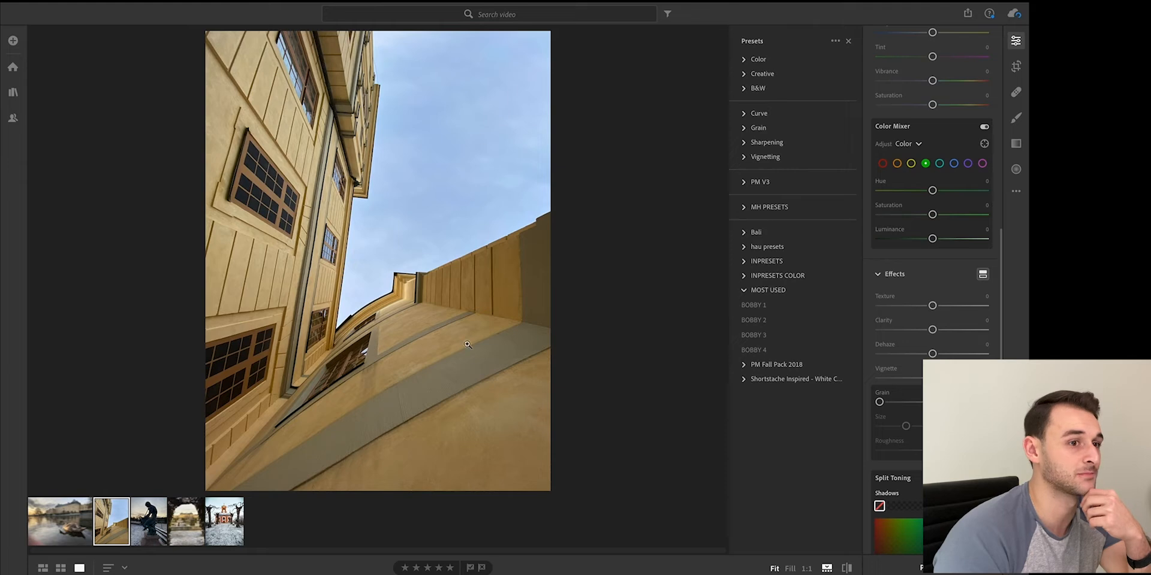
left_click(1017, 66)
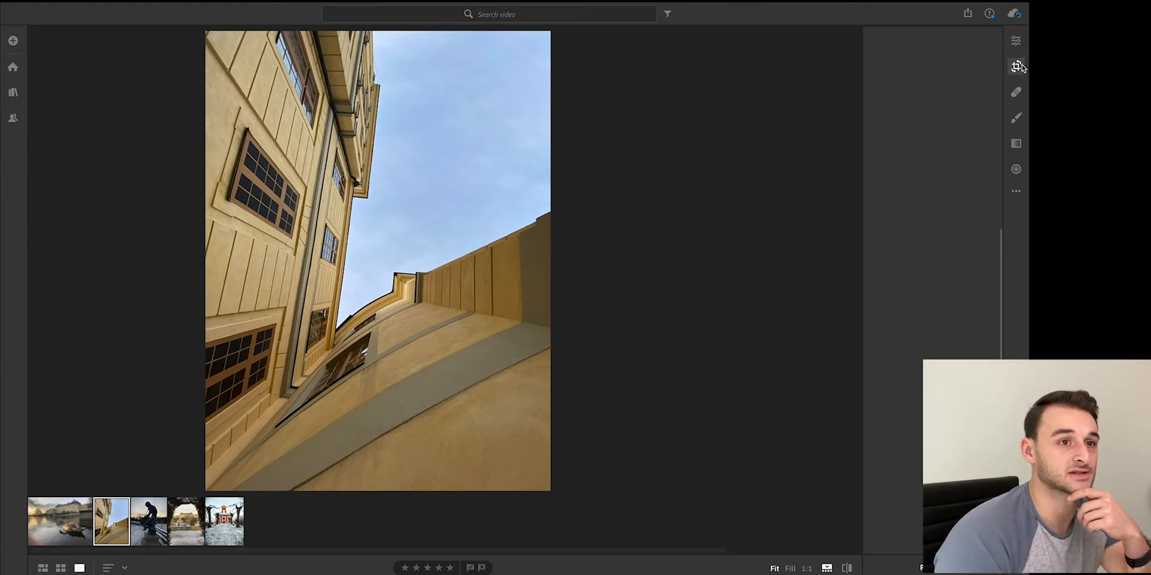
left_click(929, 64)
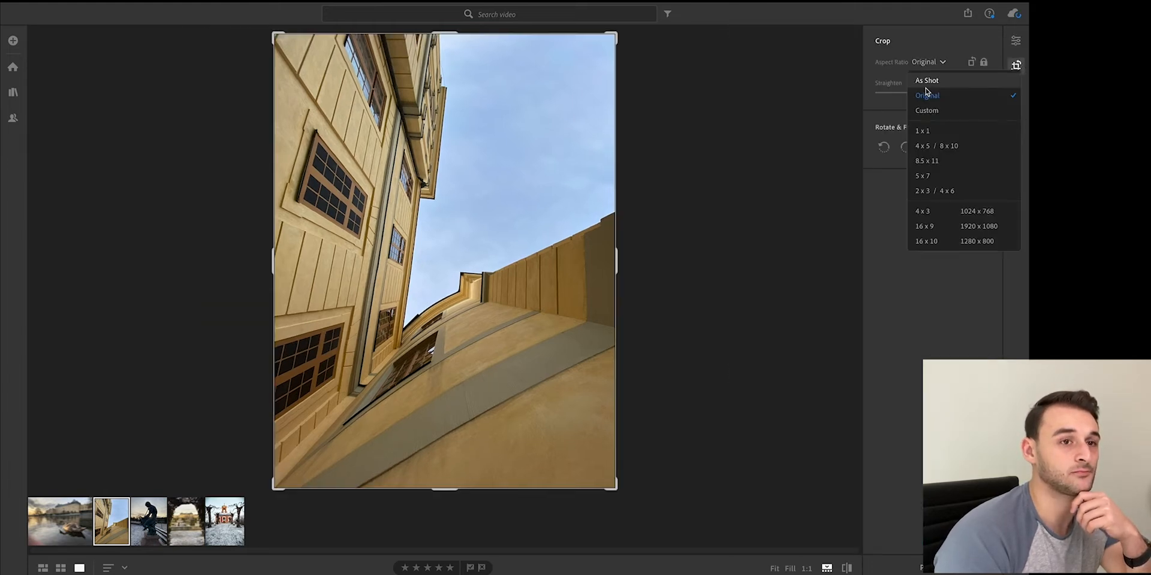
left_click(933, 149)
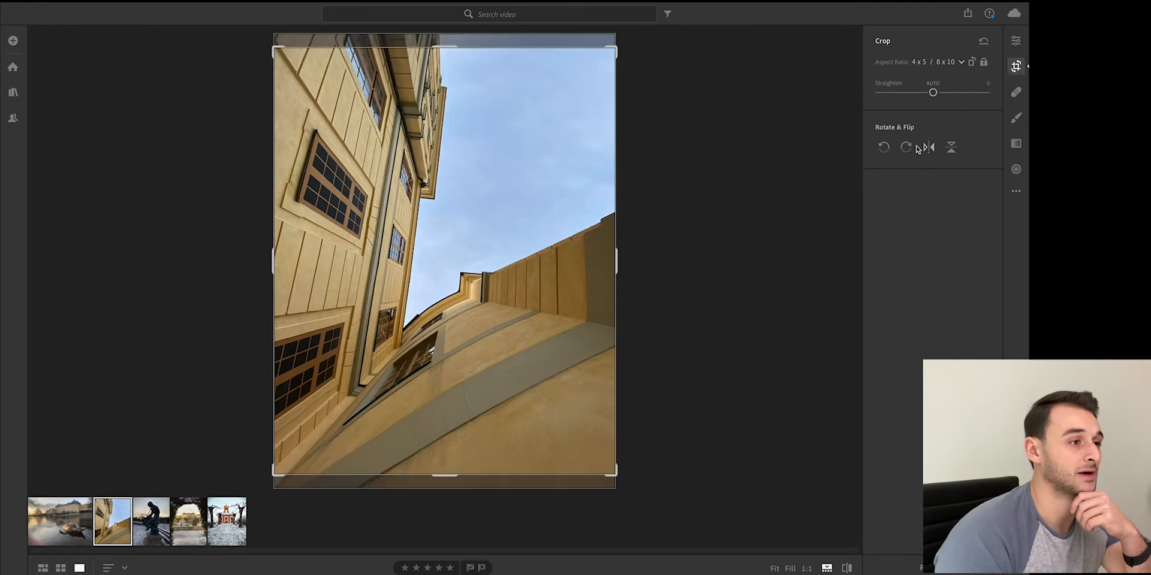
mouse_move(480, 184)
left_mouse_down()
mouse_move(468, 290)
mouse_move(480, 170)
mouse_move(480, 189)
left_mouse_up()
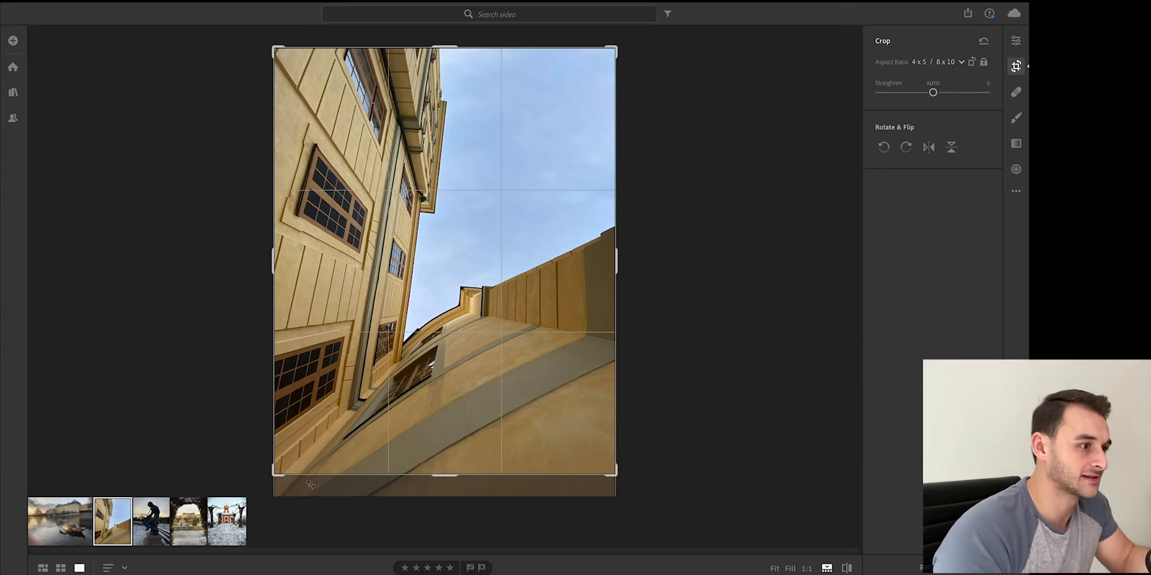
- Try the clockwise 90° orientations of the building photo and leave it rotated 180°, with the sky at the bottom
left_click(907, 148)
left_click(908, 149)
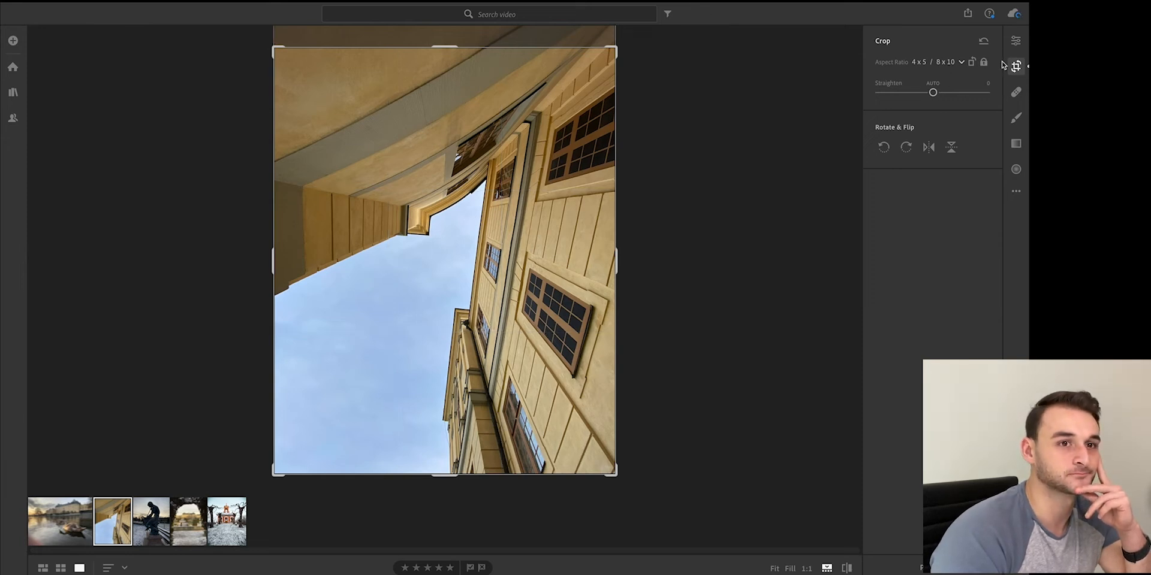
left_click(907, 146)
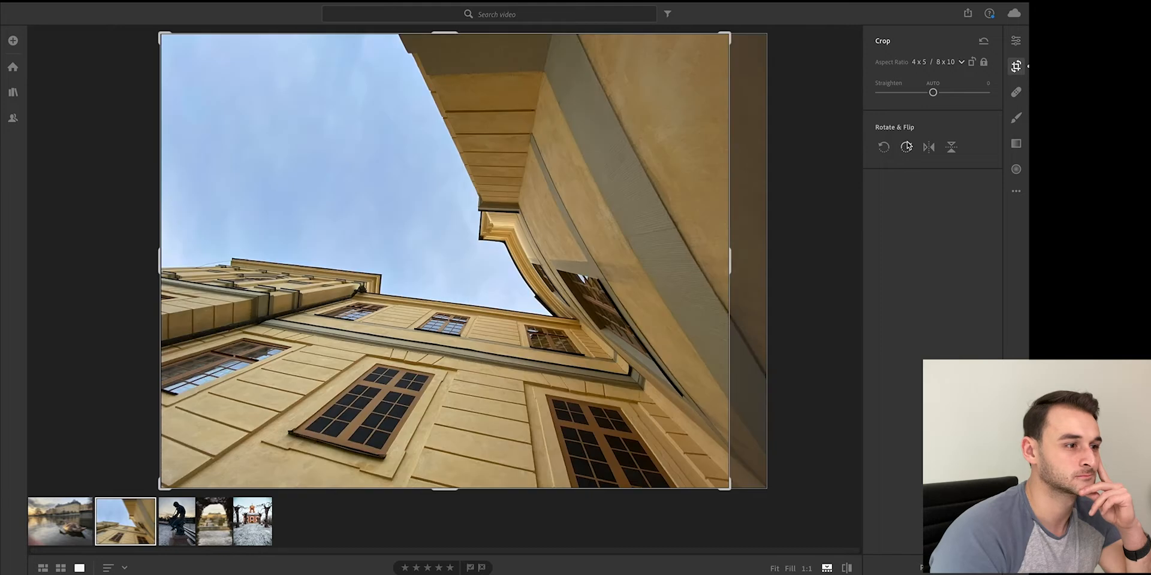
left_click(906, 147)
left_click(907, 146)
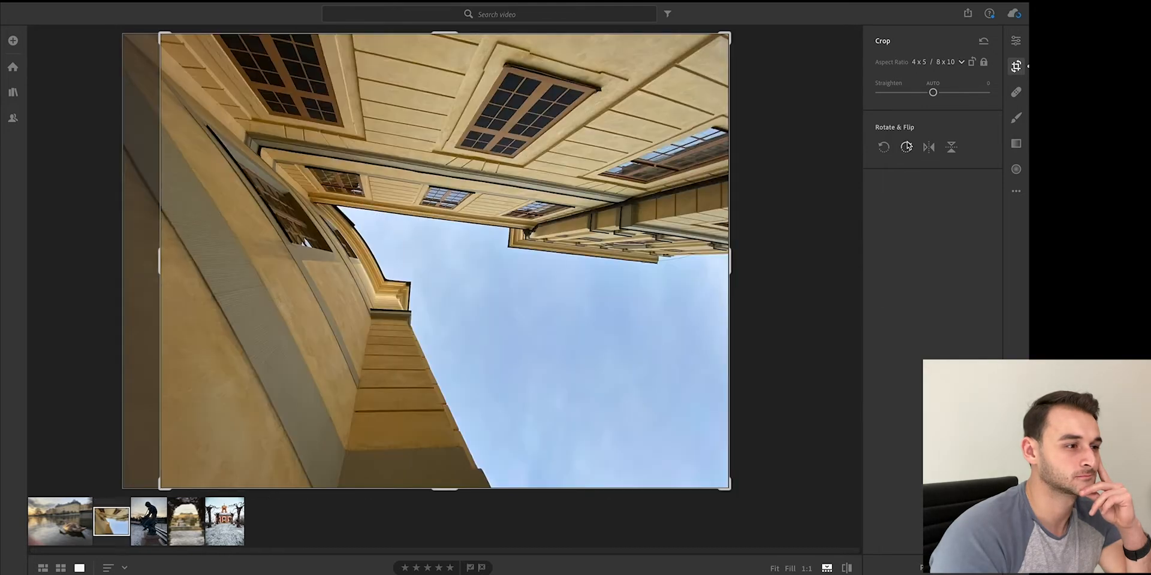
left_click(906, 146)
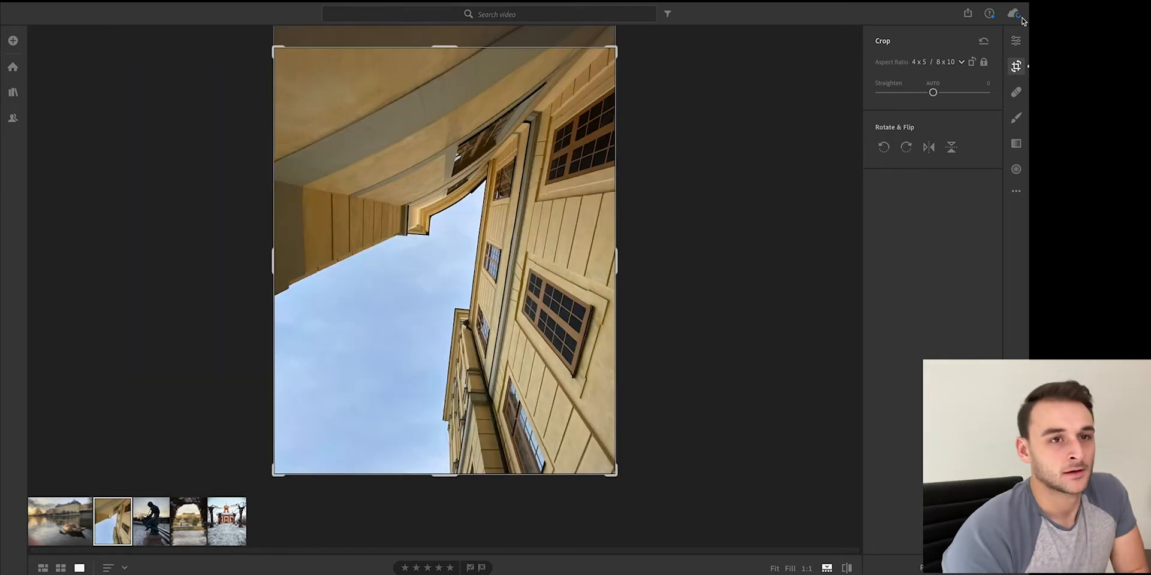
- Compare the BOBBY 4, BOBBY 2 and BOBBY 1 presets on the yellow building photo and apply BOBBY 2
left_click(1016, 41)
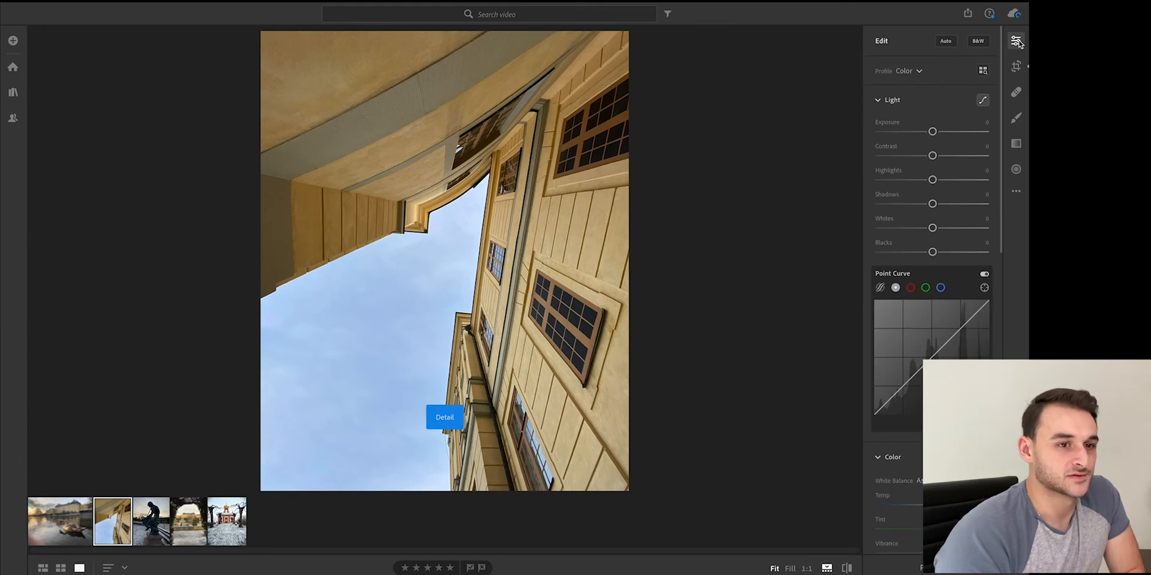
left_click(922, 568)
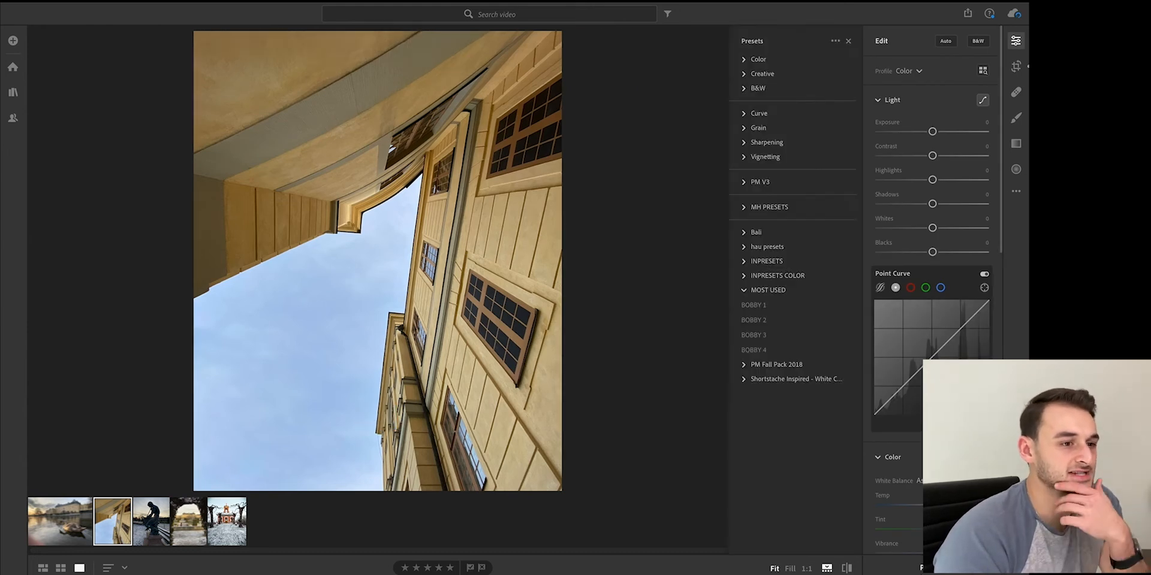
left_click(754, 349)
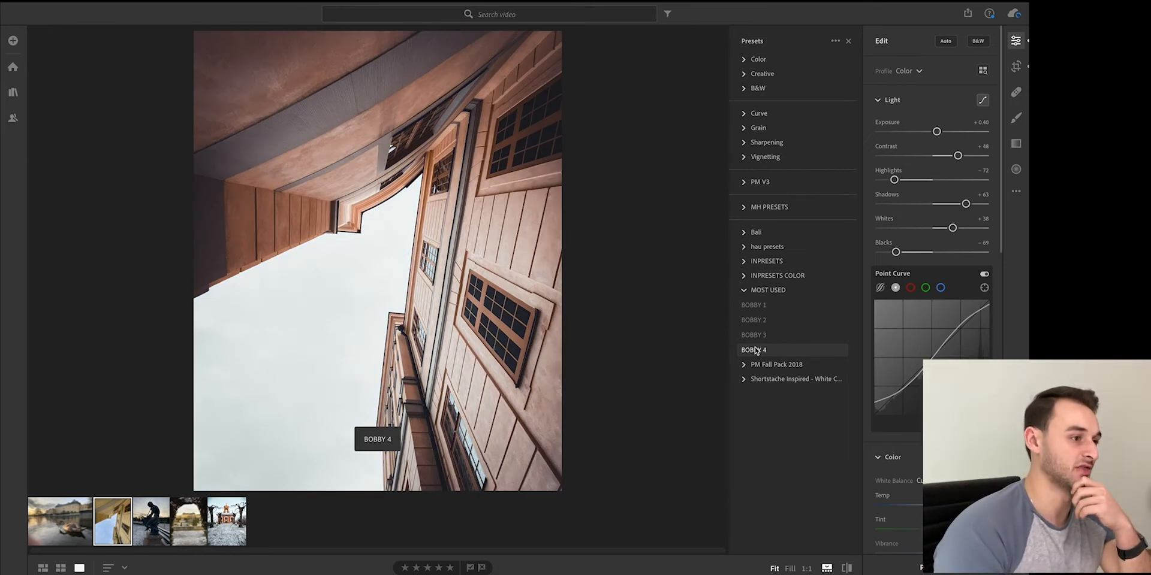
left_click(757, 321)
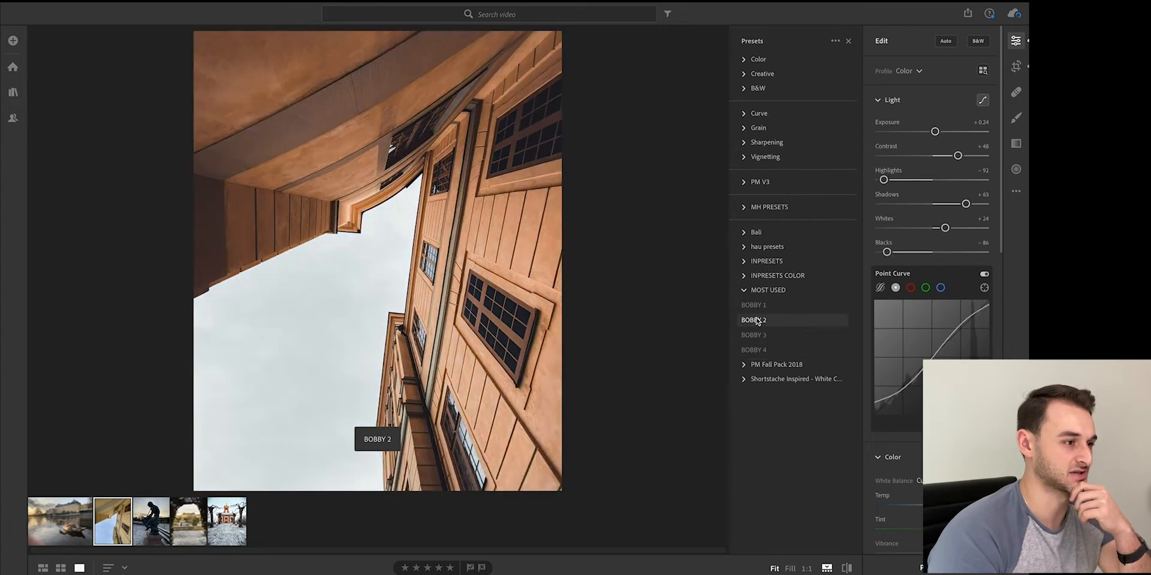
key("backslash")
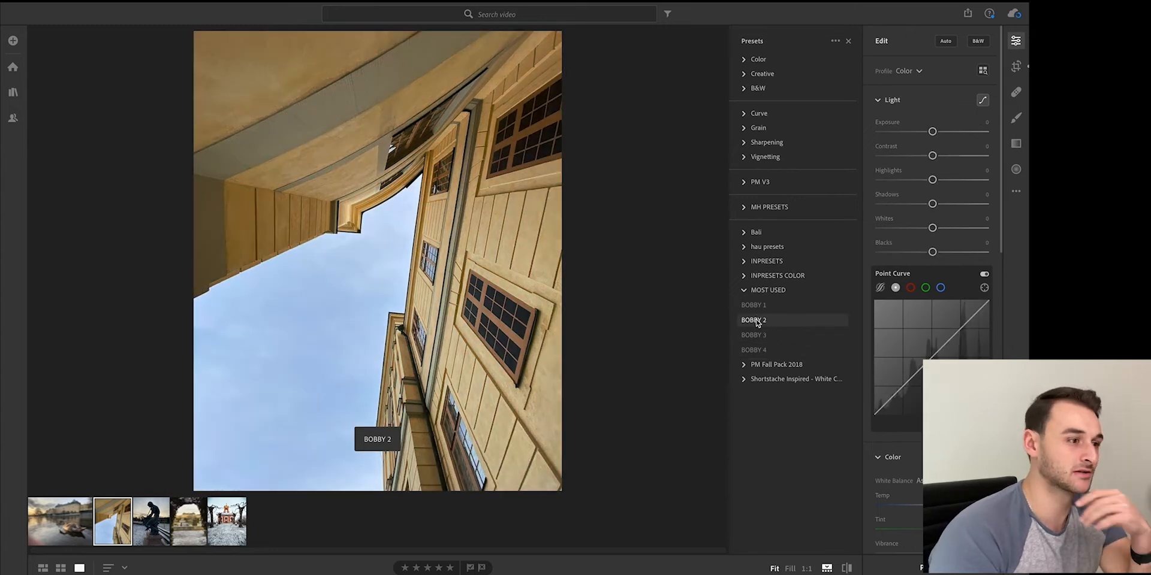
left_click(757, 307)
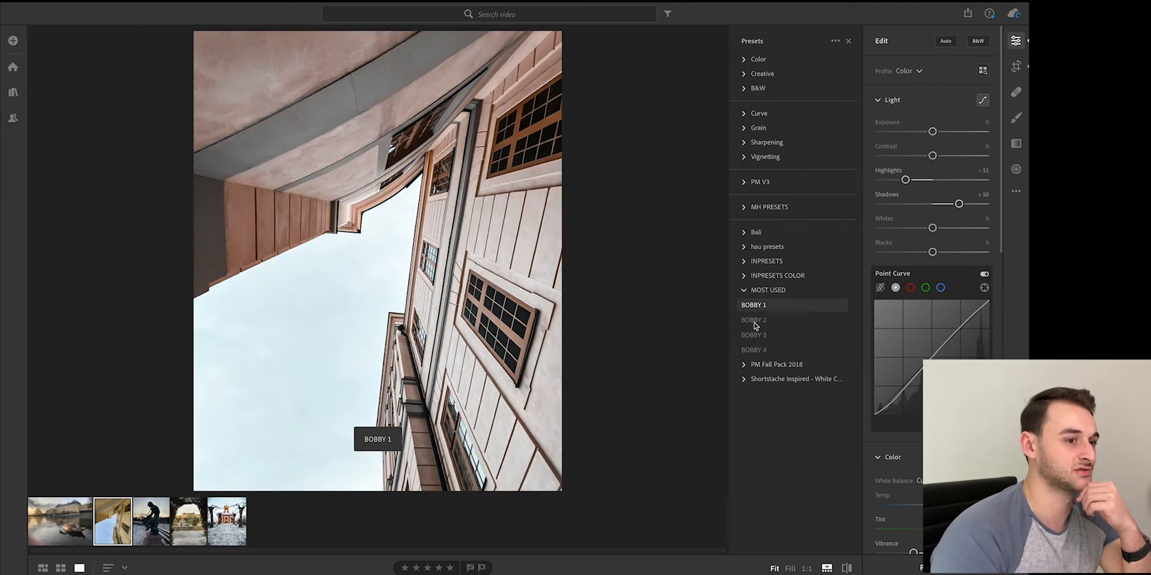
left_click(755, 323)
key("backslash")
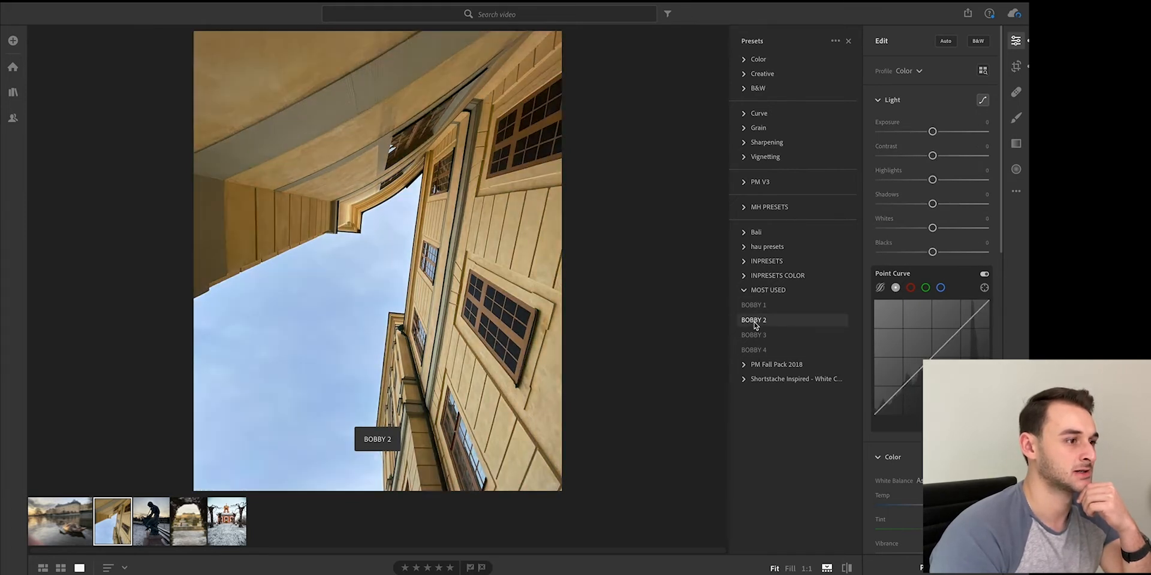
left_click(760, 322)
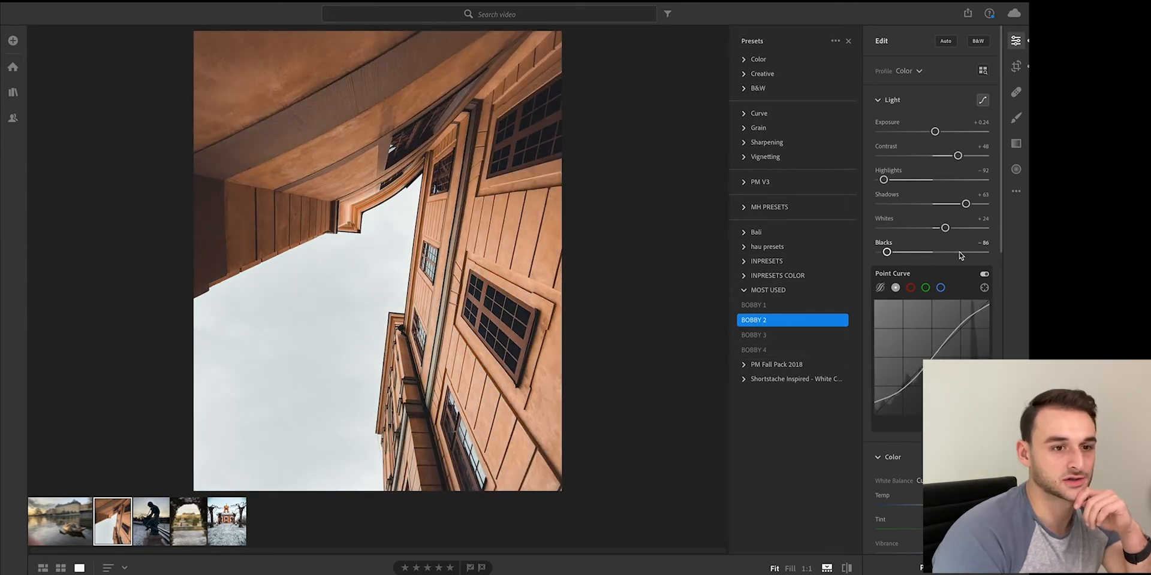
- Set the building photo's Color Mixer saturation to +100 for aqua and -72 for blue
scroll(930, 263, "down", 4)
scroll(925, 299, "down", 3)
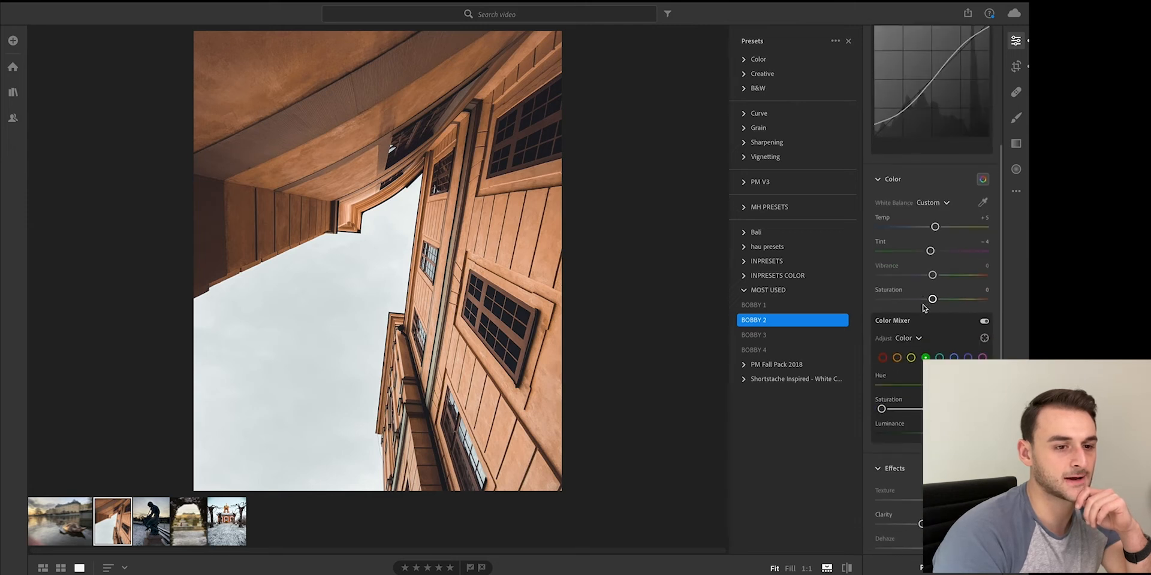
left_click(954, 278)
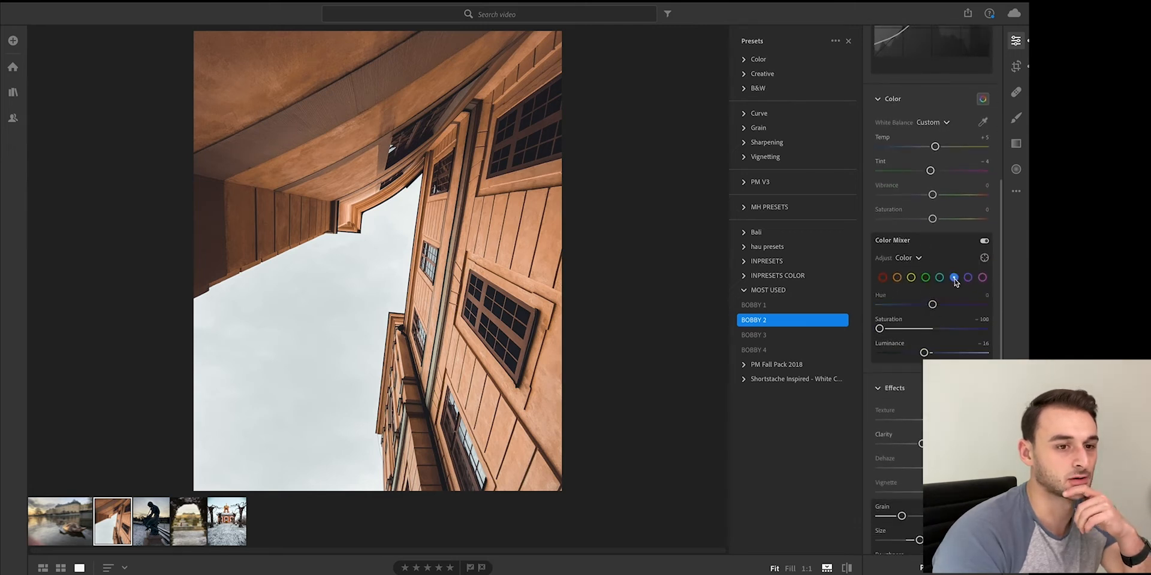
left_click(939, 278)
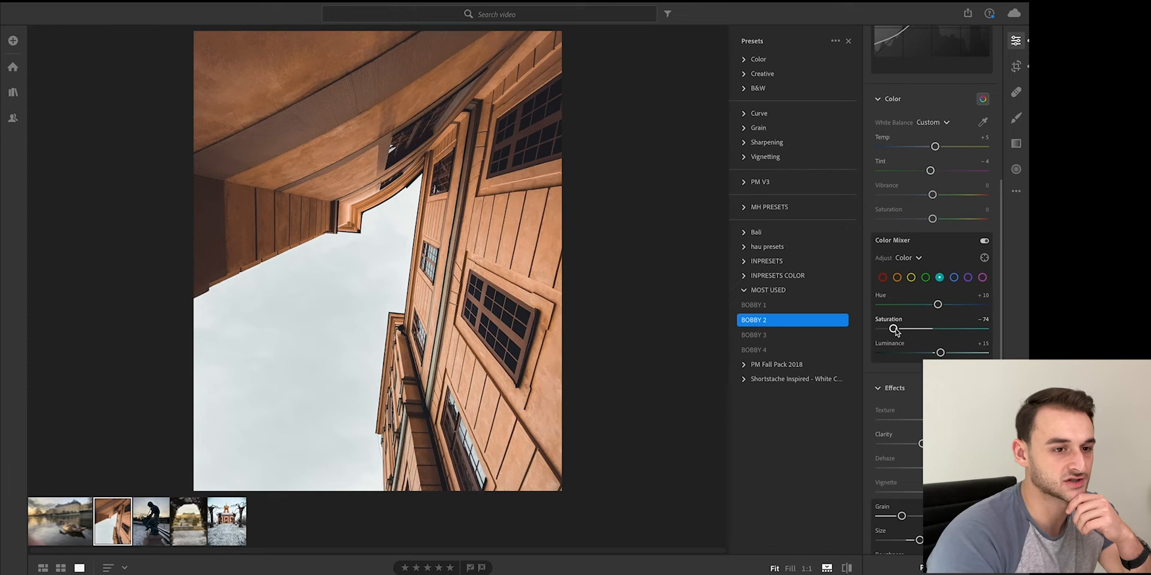
left_click_drag(894, 329, 996, 331)
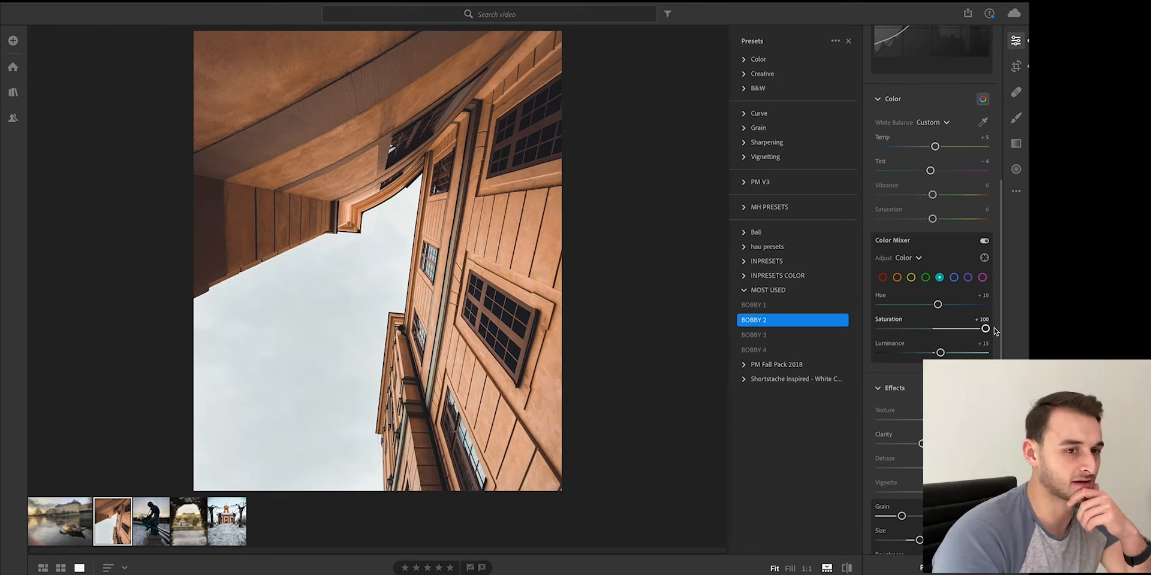
left_click(953, 278)
left_click_drag(946, 331, 899, 328)
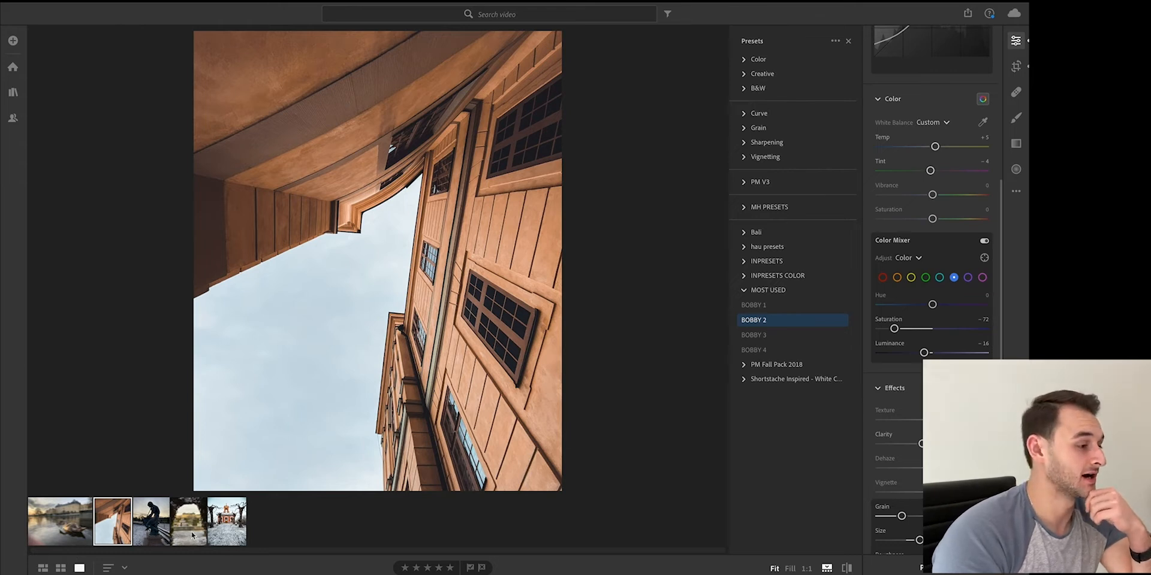
- Switch to the palace garden photo, straighten it by +0.50 and crop it to 4 x 5 / 8 x 10, trimming only its lower edge
left_click(181, 534)
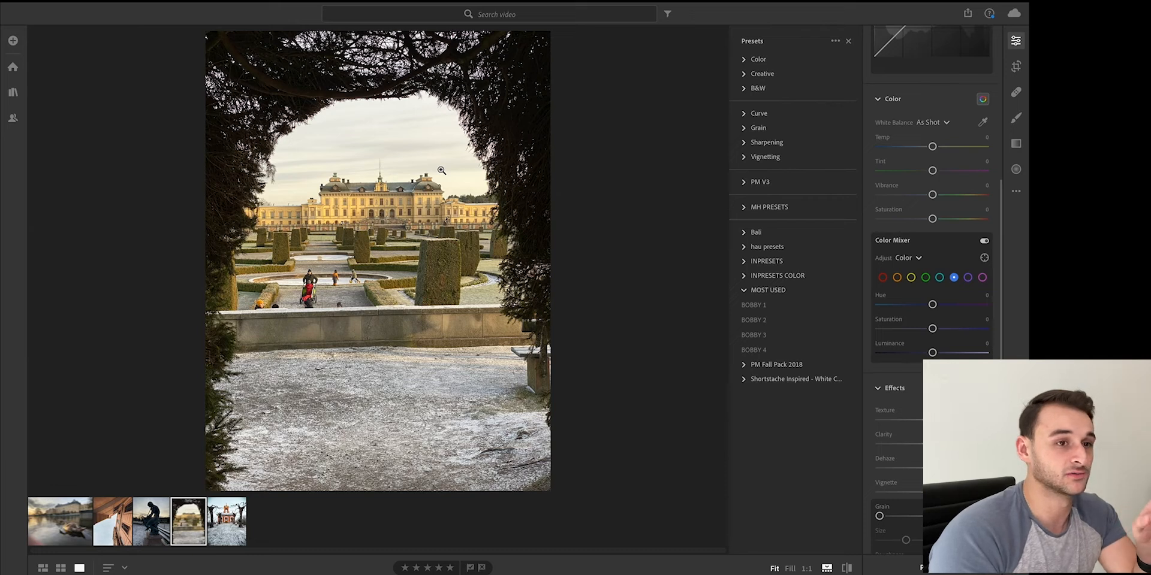
left_click(1016, 66)
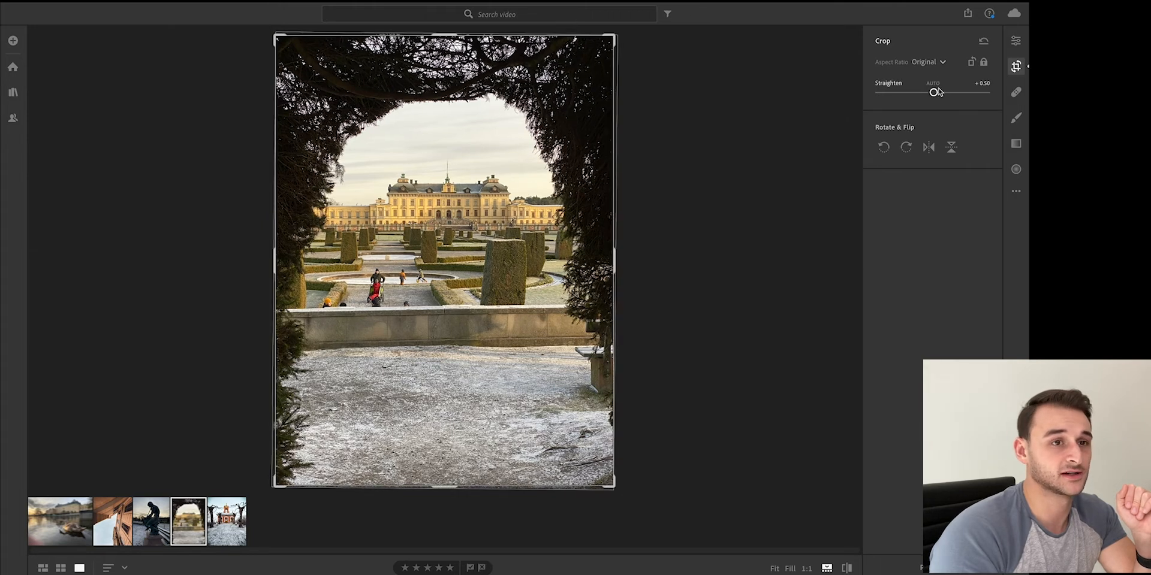
left_click(936, 63)
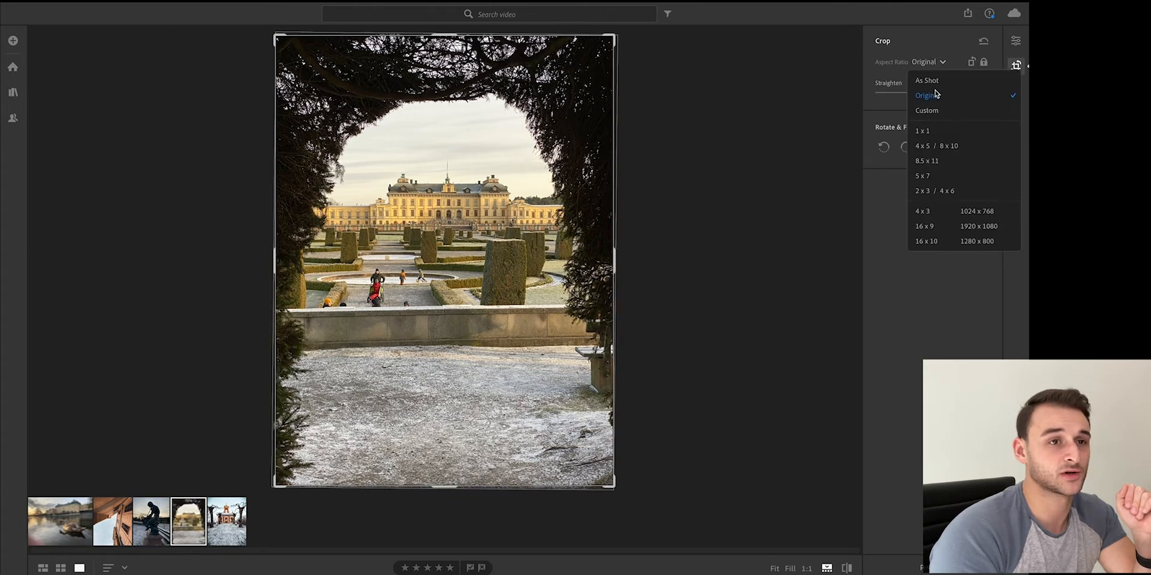
left_click(939, 147)
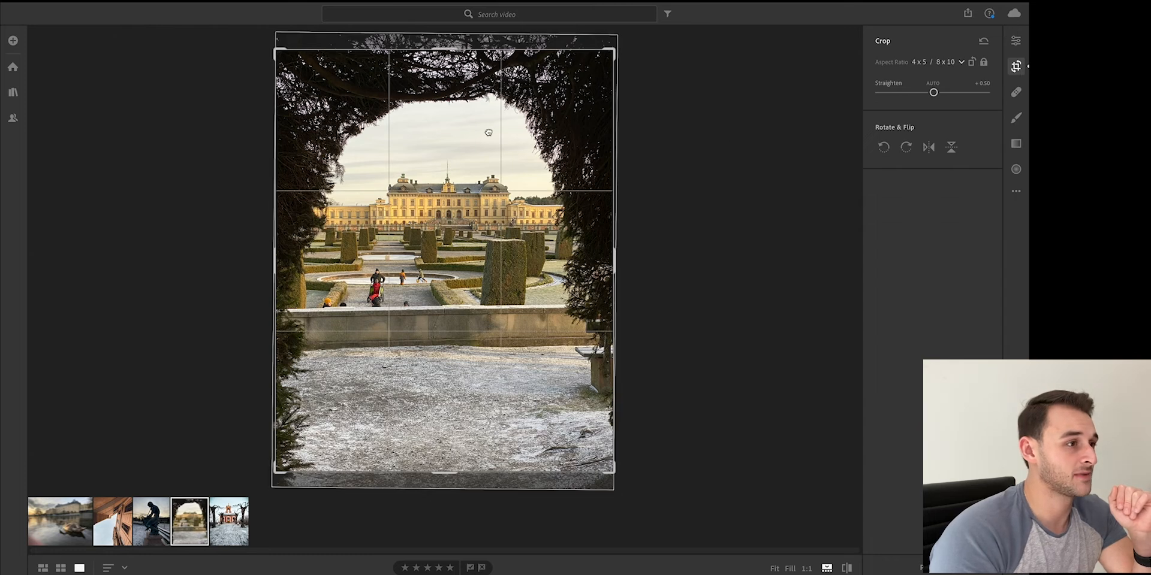
left_click_drag(488, 132, 468, 196)
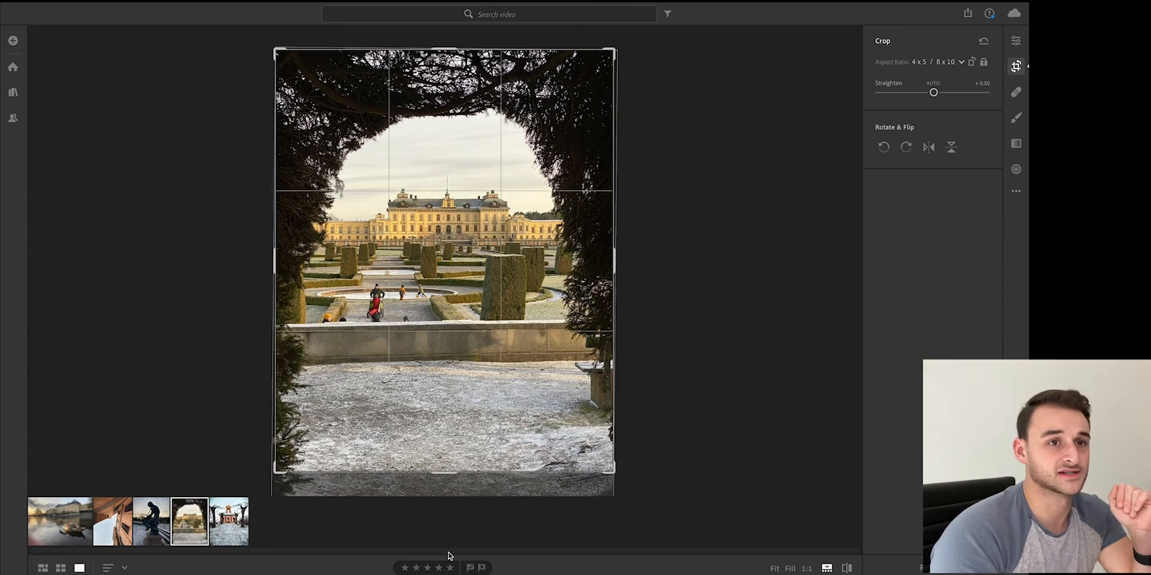
- Compare the four BOBBY presets on the cropped palace photo and apply BOBBY 2
left_click(1016, 40)
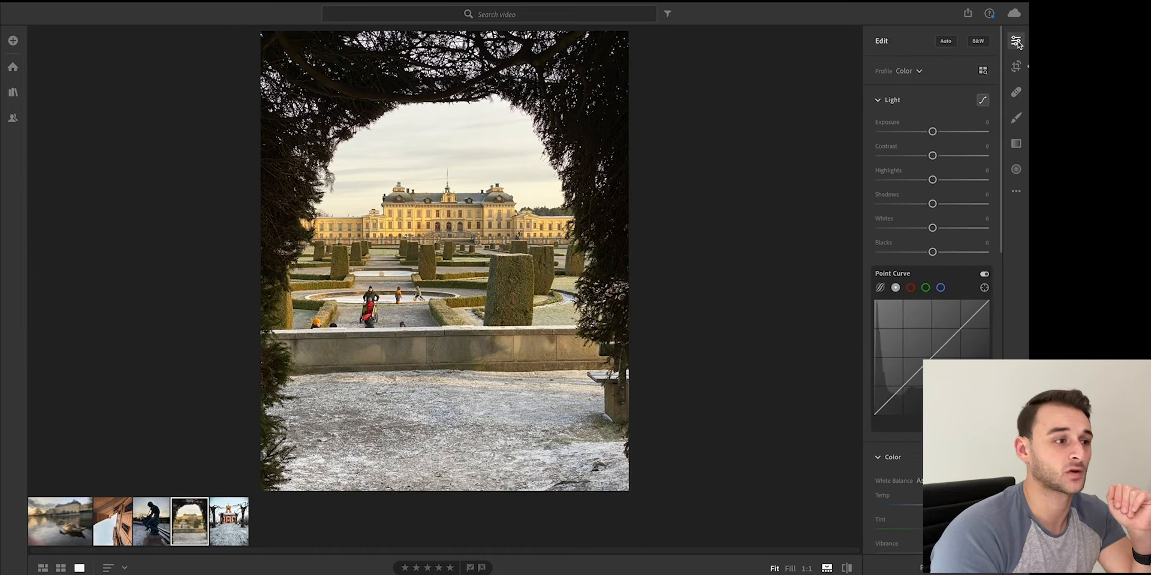
key("p")
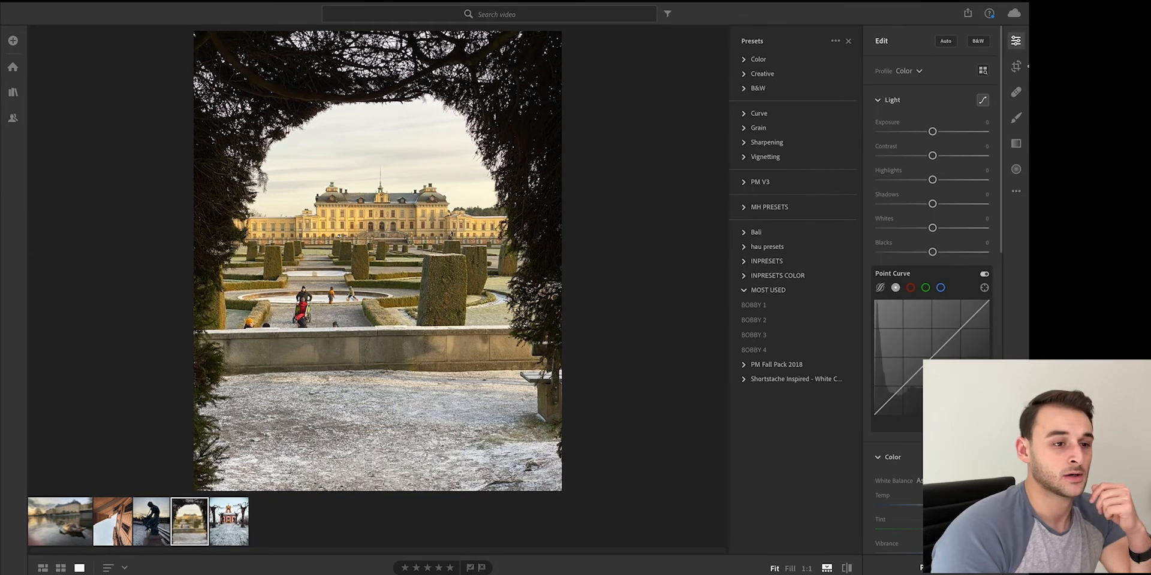
left_click(748, 349)
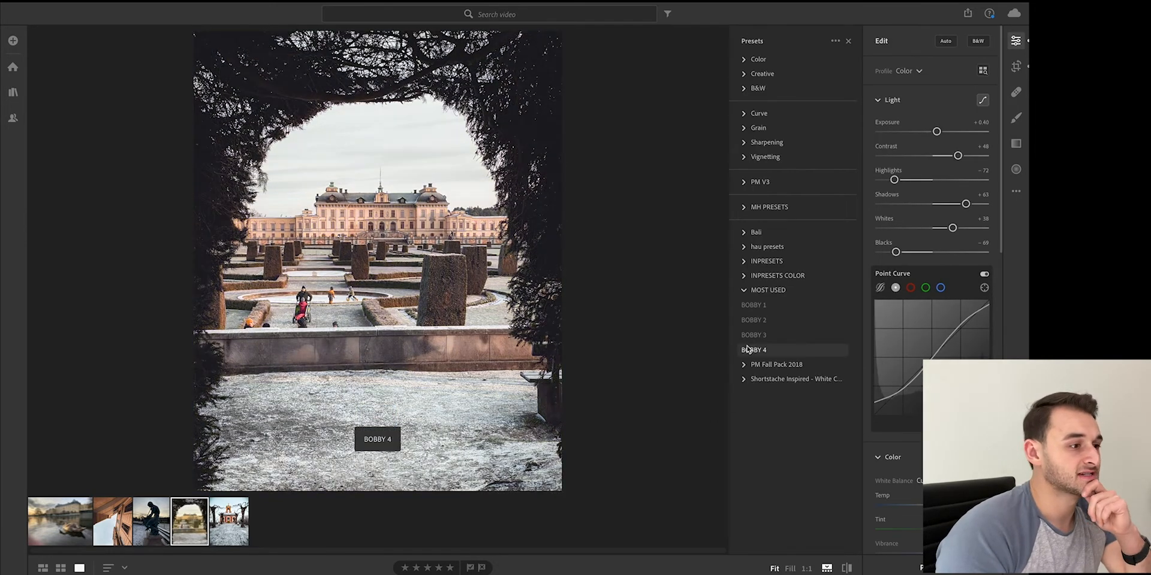
left_click(763, 335)
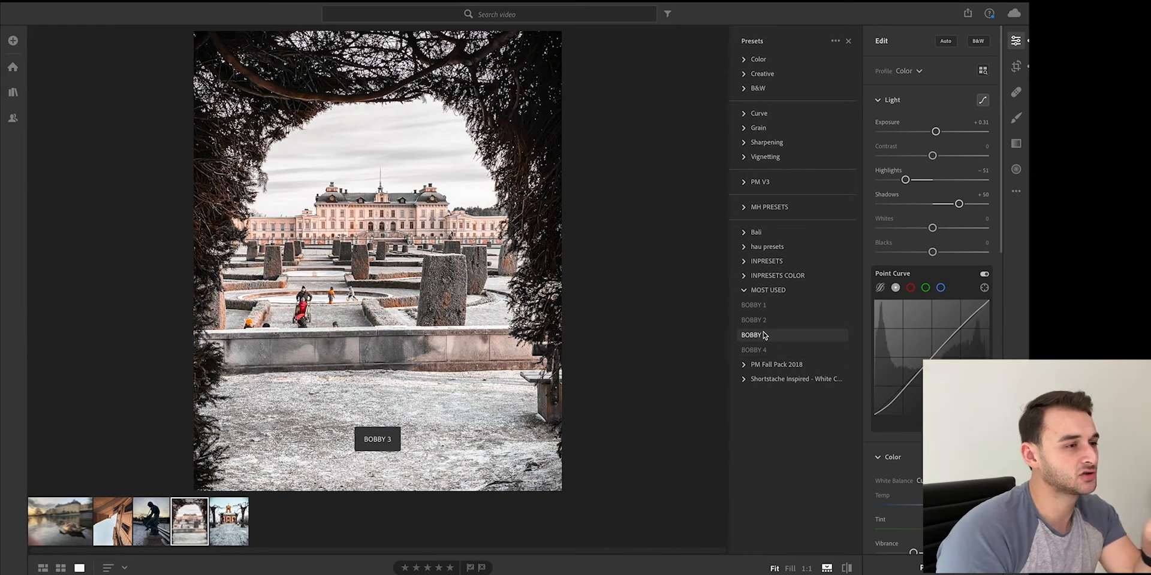
left_click(769, 319)
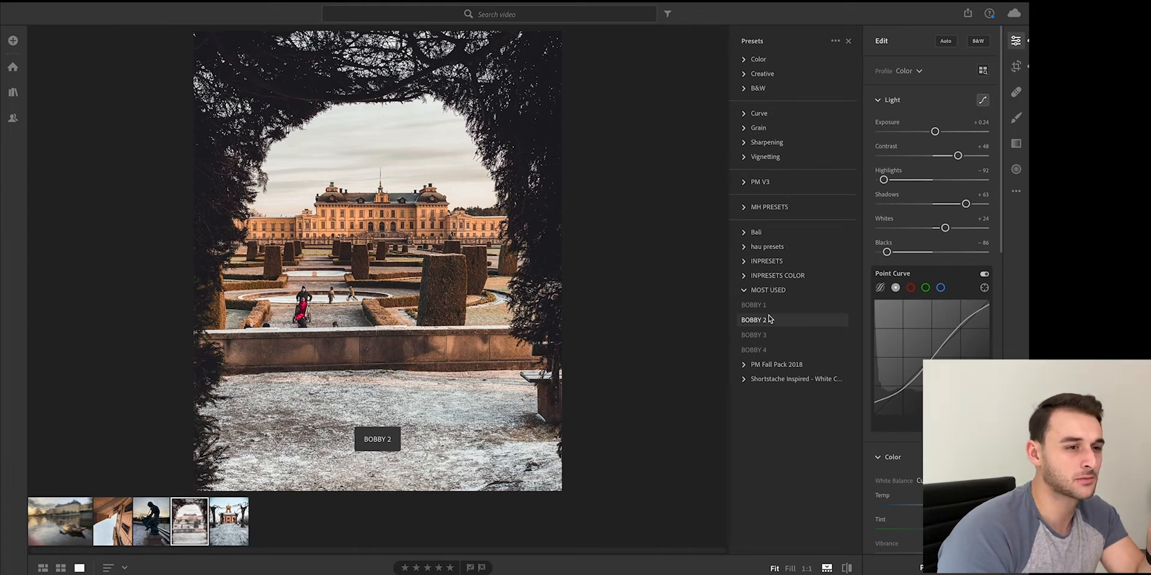
left_click(770, 306)
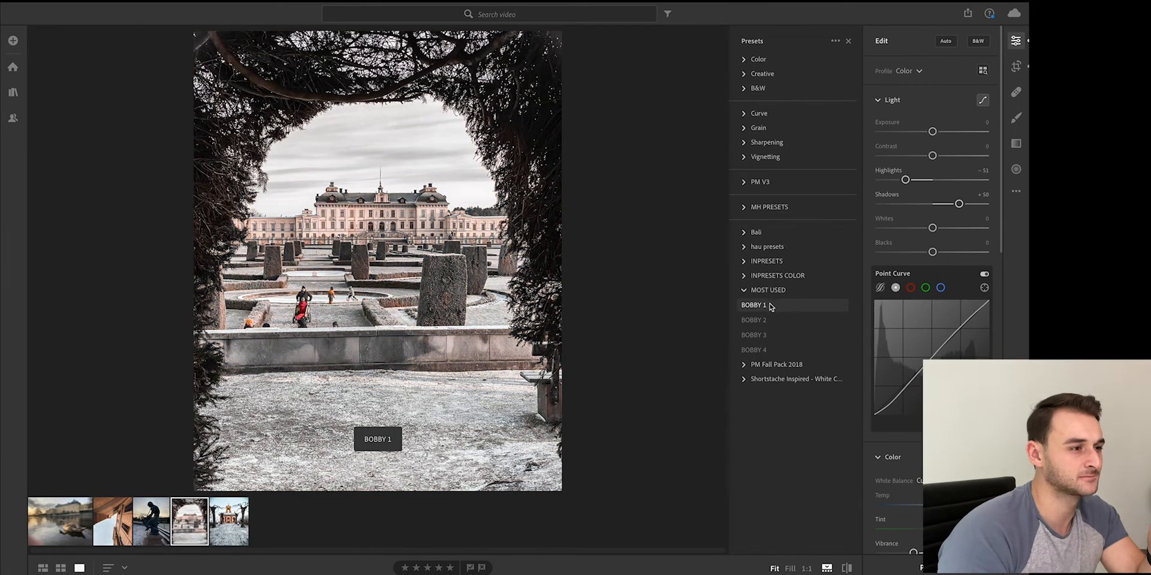
left_click(765, 338)
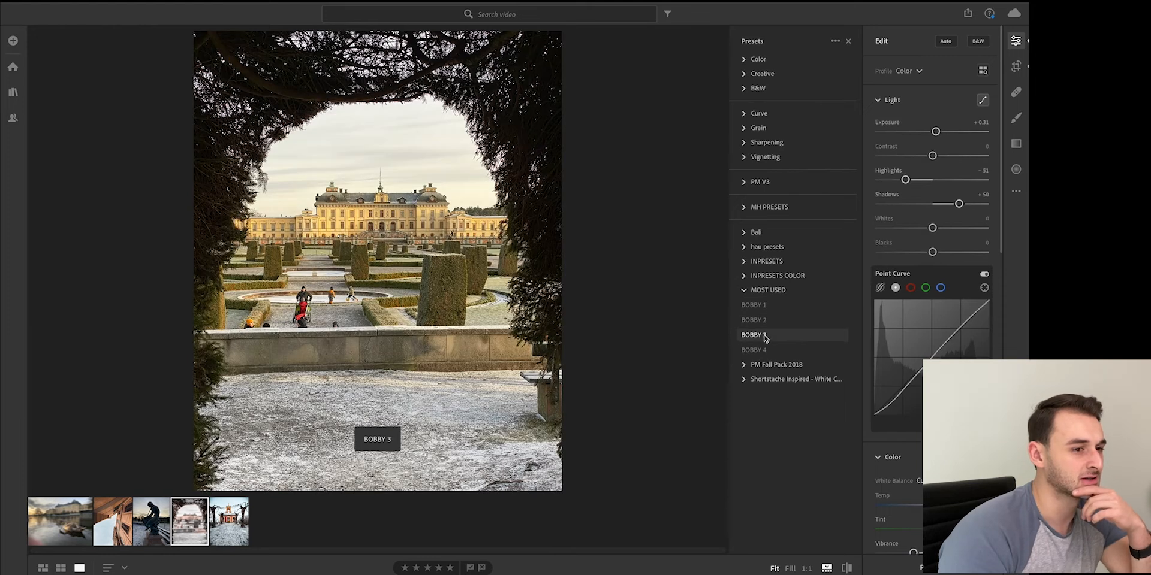
left_click(764, 353)
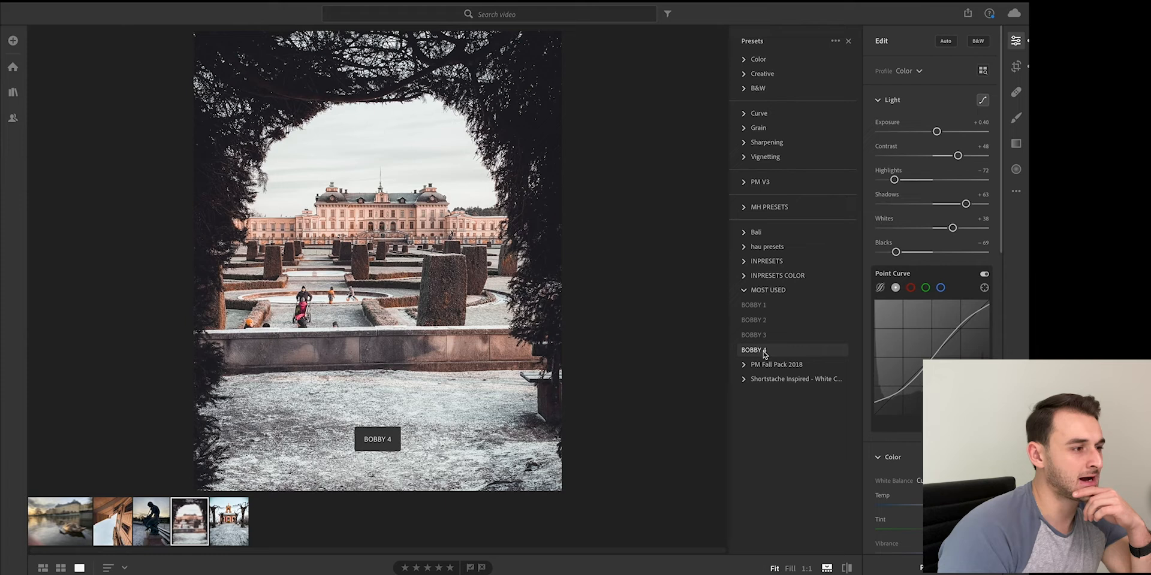
left_click(757, 321)
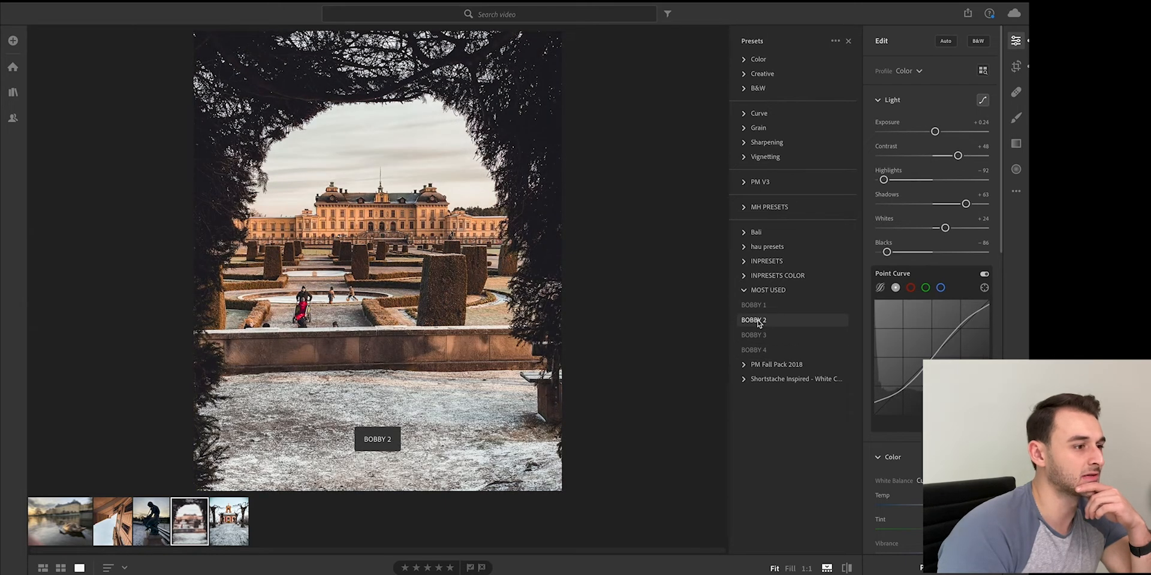
left_click(758, 321)
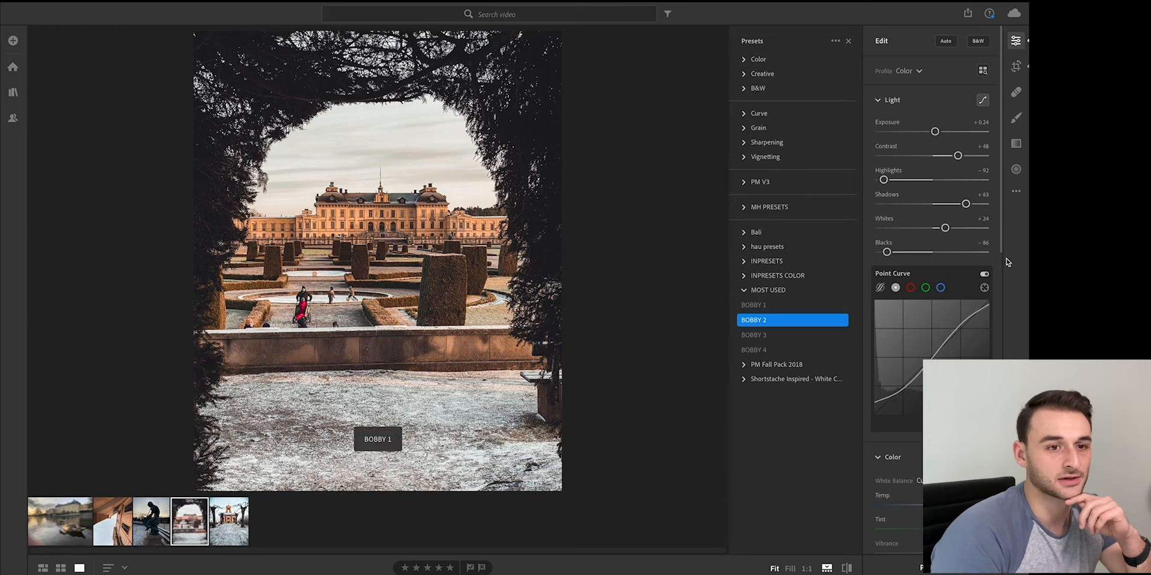
- Try raising the orange luminance of the palace photo in the Color Mixer
left_click_drag(999, 253, 1001, 420)
left_click(896, 269)
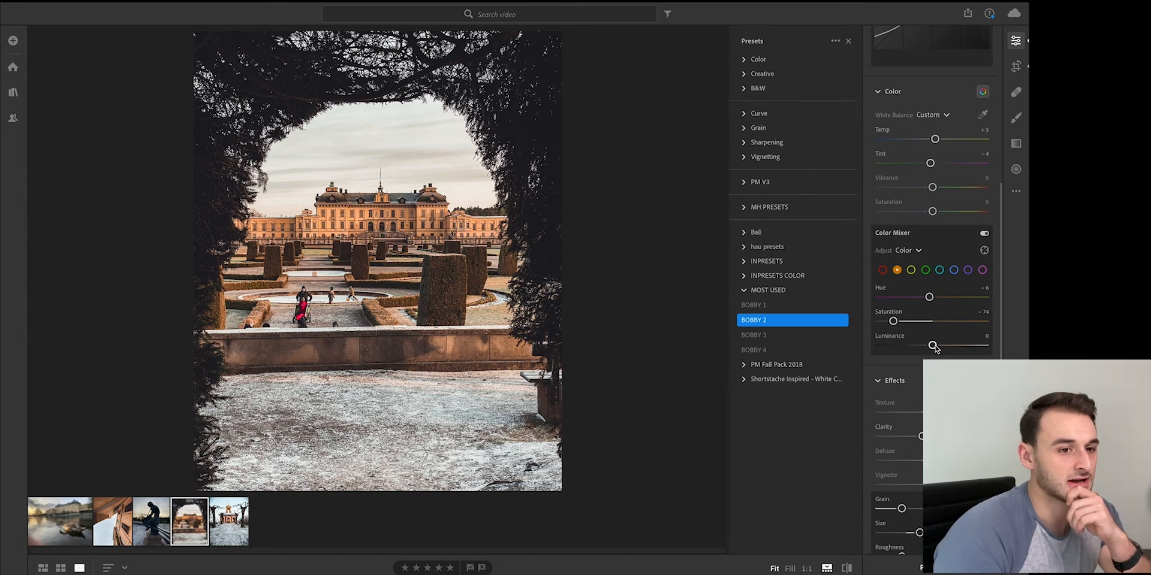
mouse_move(932, 346)
left_mouse_down()
mouse_move(958, 345)
mouse_move(935, 347)
mouse_move(948, 348)
left_mouse_up()
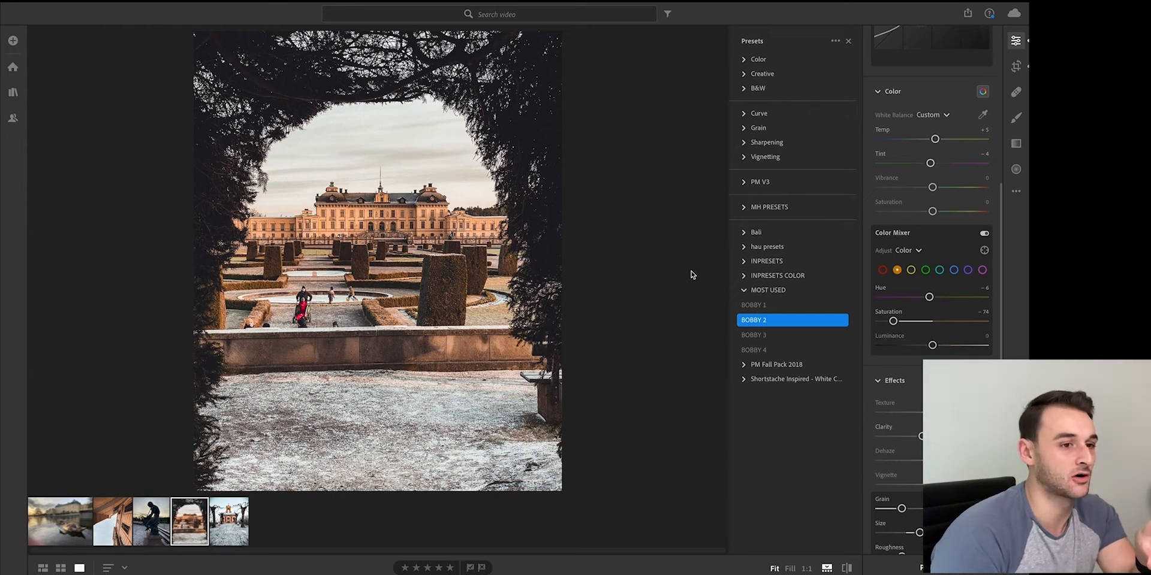
left_click(753, 305)
- Set the palace photo's green saturation to +7 in the Color Mixer and its whites to +40
left_click(925, 270)
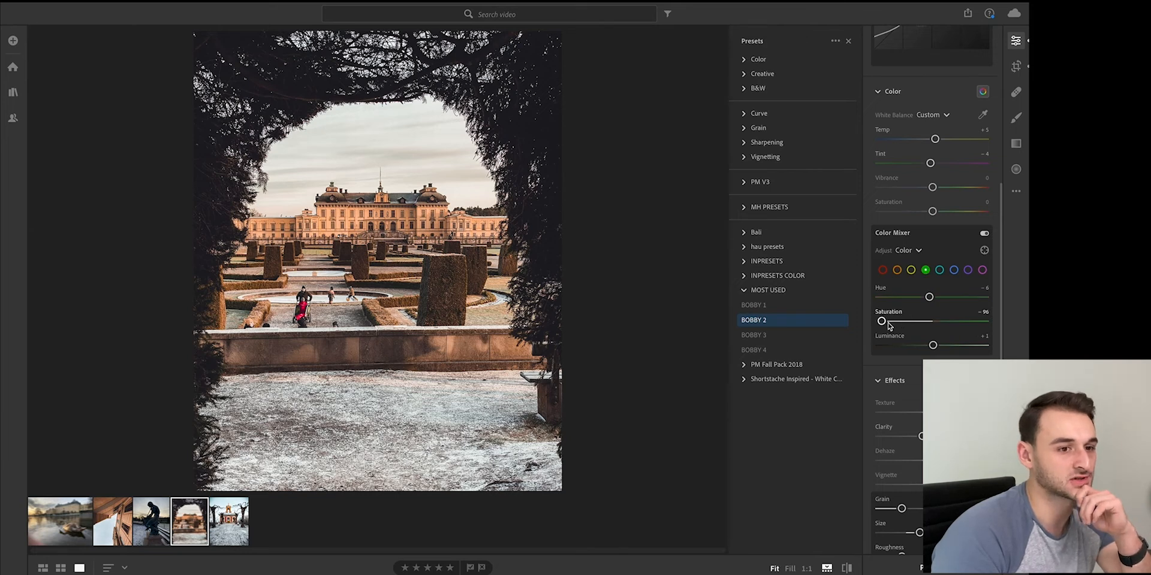
left_click_drag(885, 325, 949, 326)
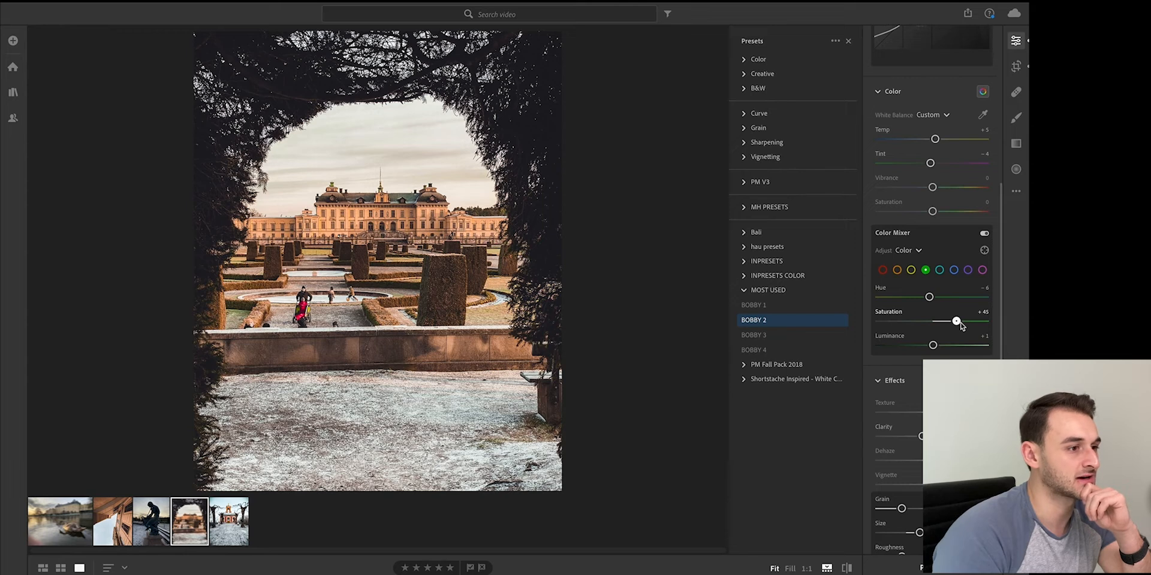
mouse_move(960, 323)
left_mouse_down()
mouse_move(930, 323)
mouse_move(939, 324)
left_mouse_up()
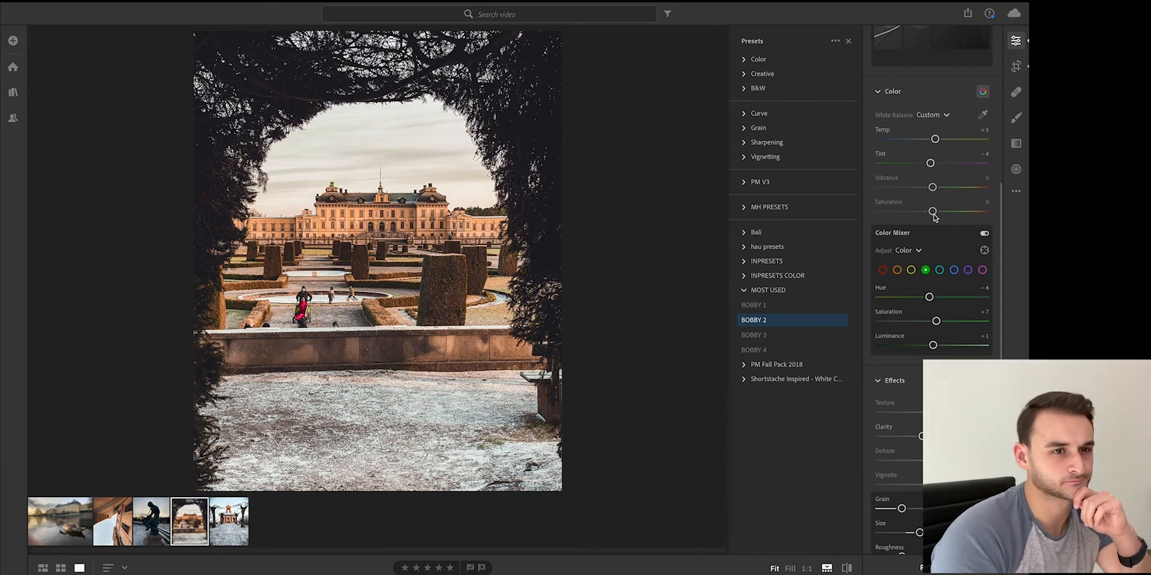
scroll(933, 216, "up", 10)
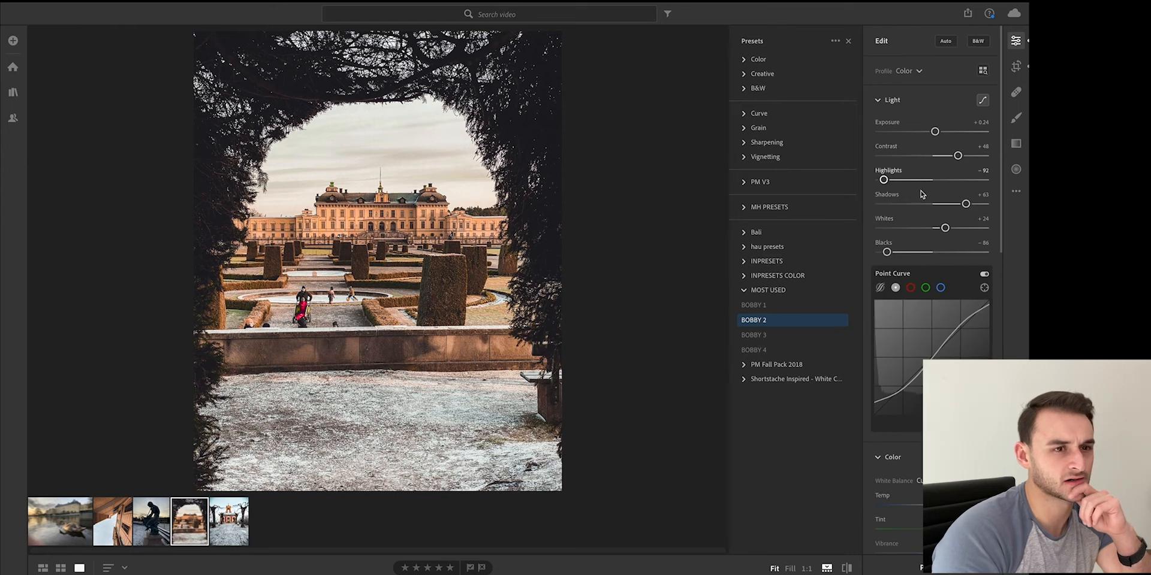
left_click_drag(945, 228, 953, 228)
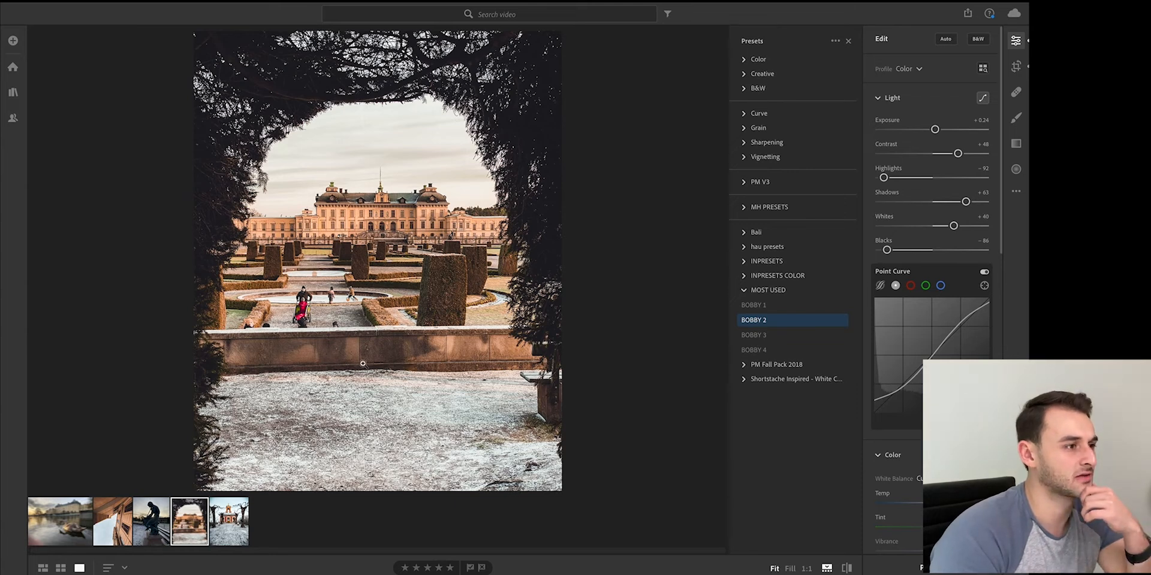
- Check the orange channel's settings for the palace photo in the Color Mixer
scroll(939, 232, "down", 3)
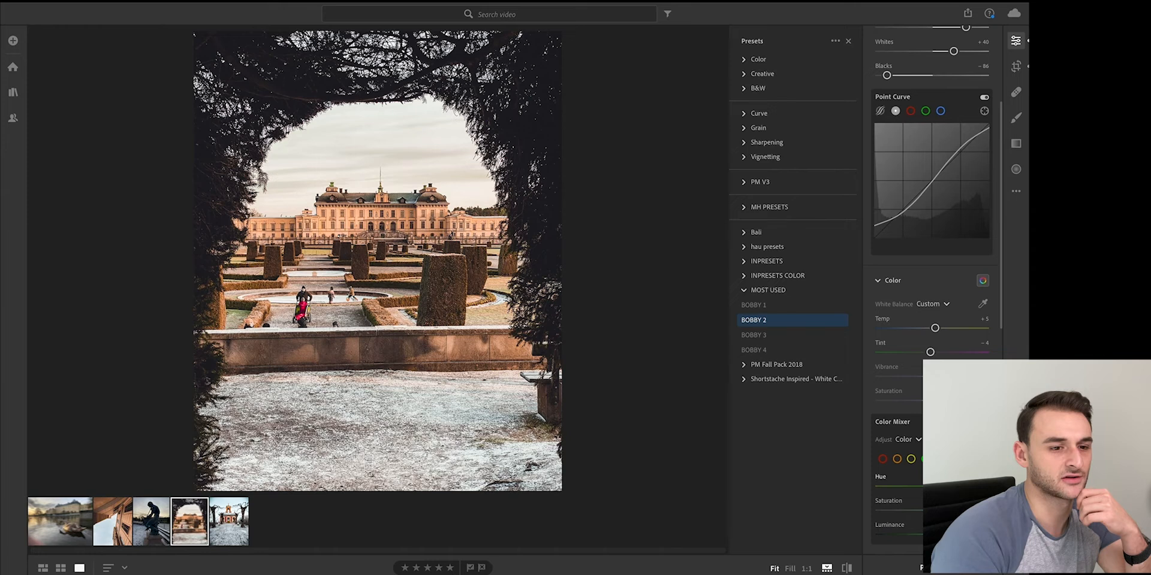
left_click(897, 463)
scroll(903, 465, "down", 1)
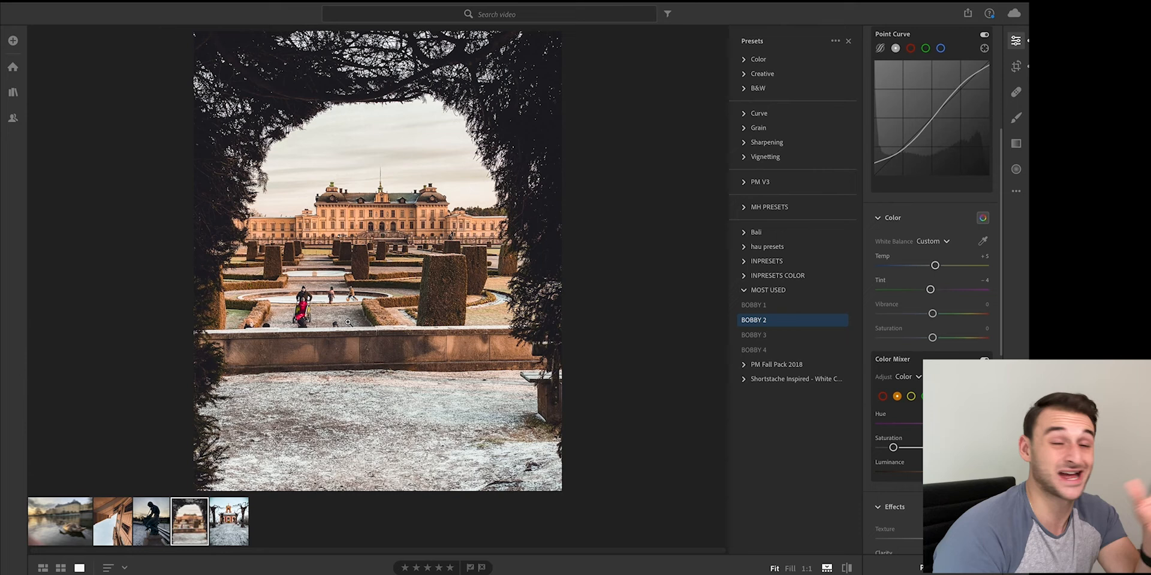
- Open the edited palace photo in Photoshop and zoom to 100% on the people around the frozen fountain
mouse_move(96, 6)
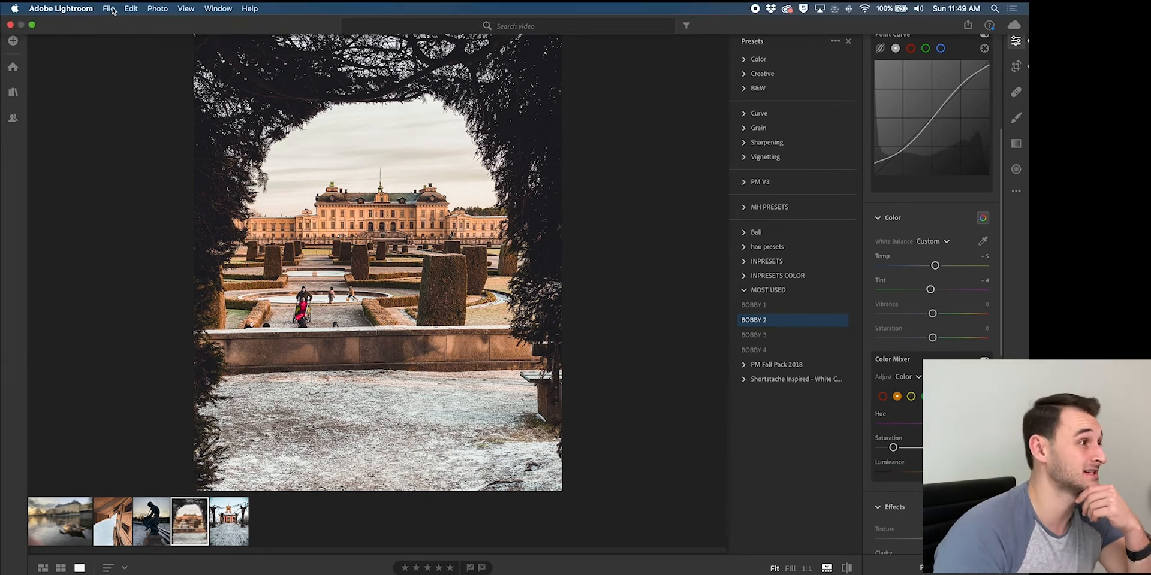
left_click(111, 9)
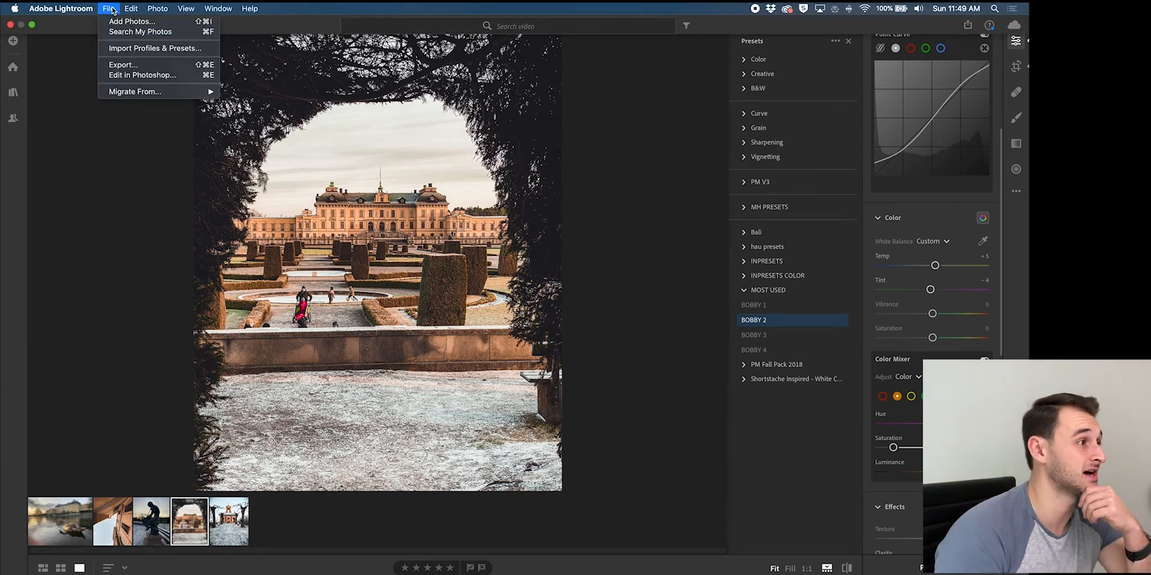
left_click(128, 76)
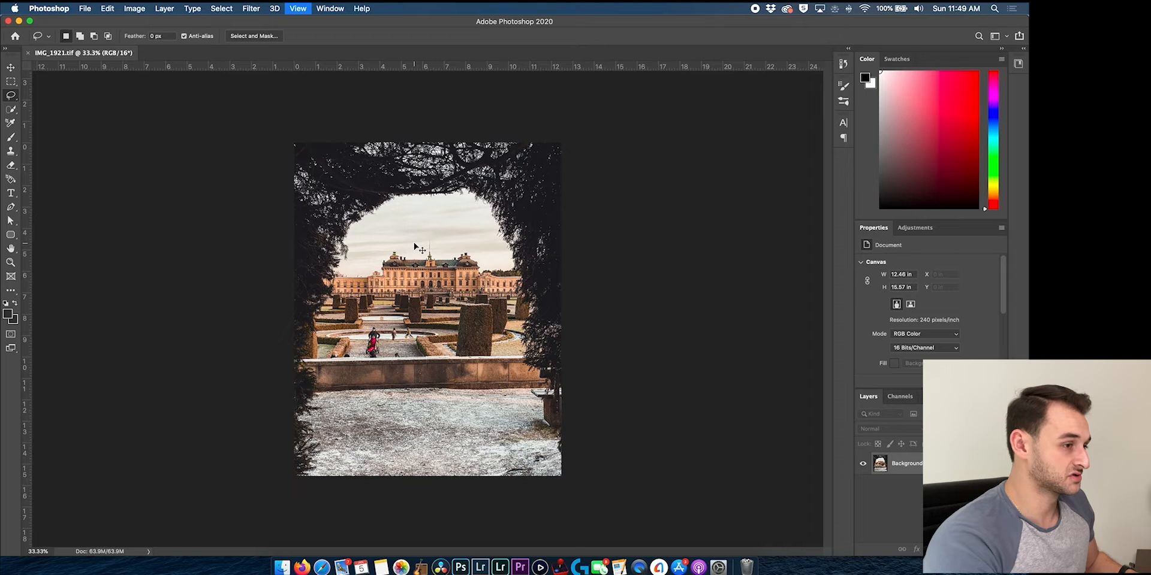
key("super+equal")
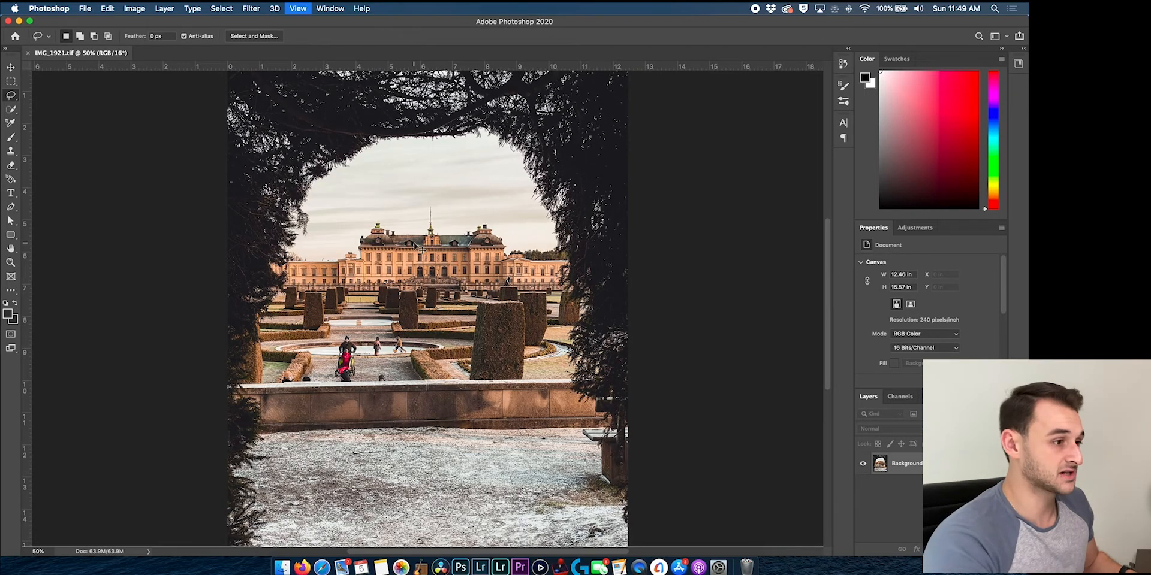
key("super+equal")
key("super+equal")
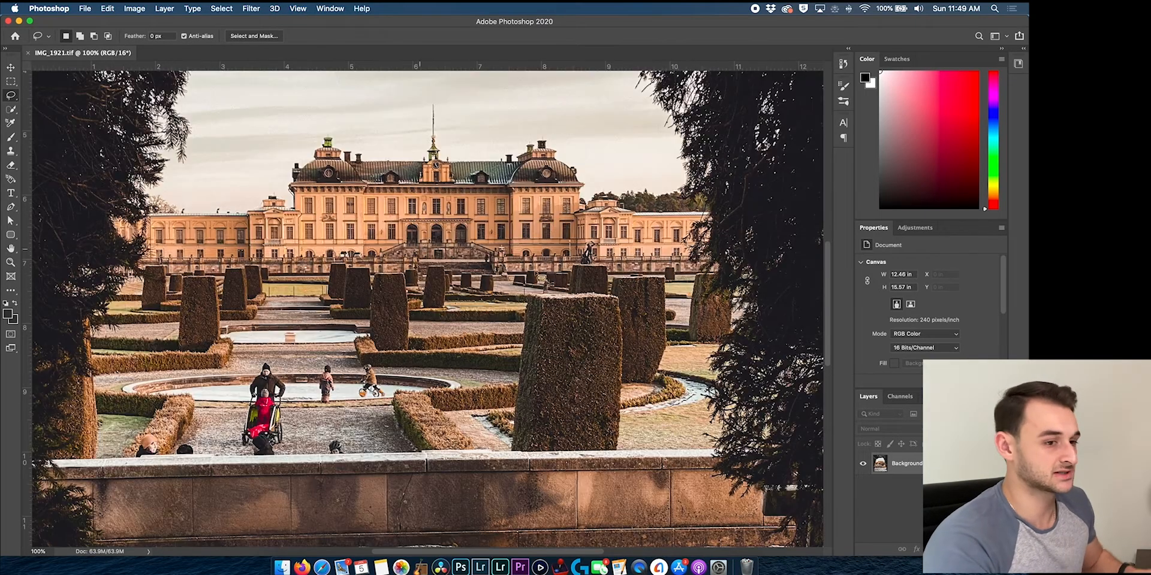
scroll(832, 345, "down", 3)
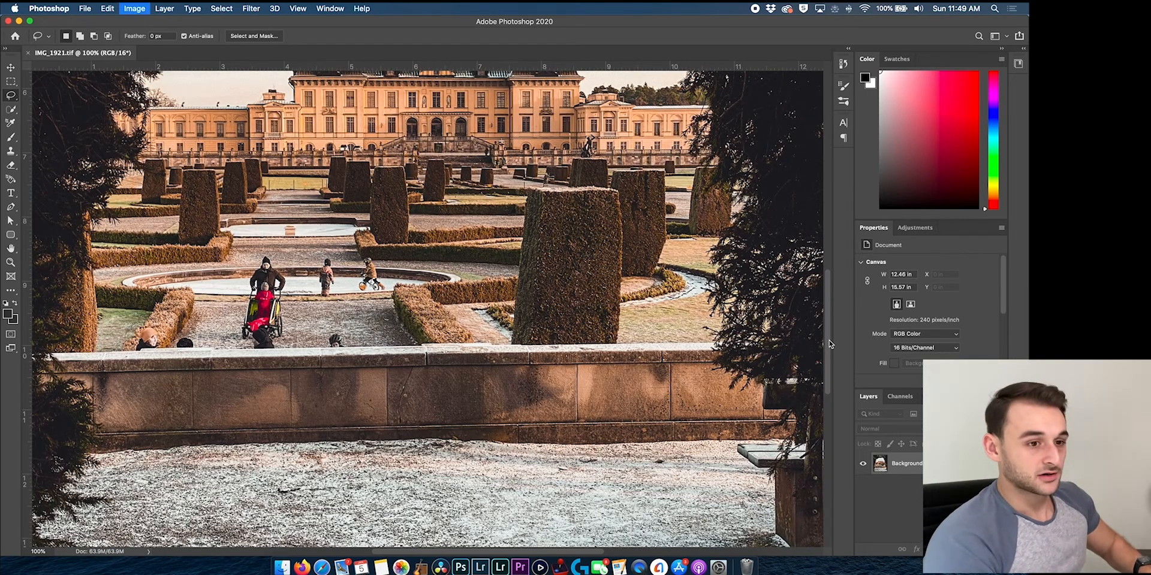
- Try removing the rightmost child at the frozen fountain with a Content-Aware fill, and undo it
key("super+l")
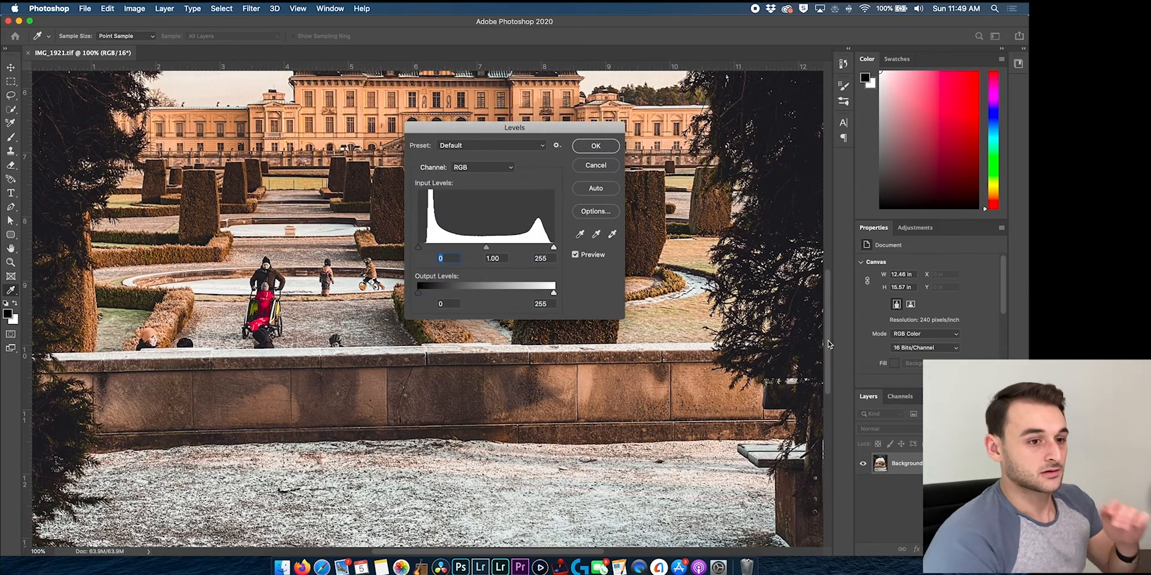
left_click(593, 168)
key("l")
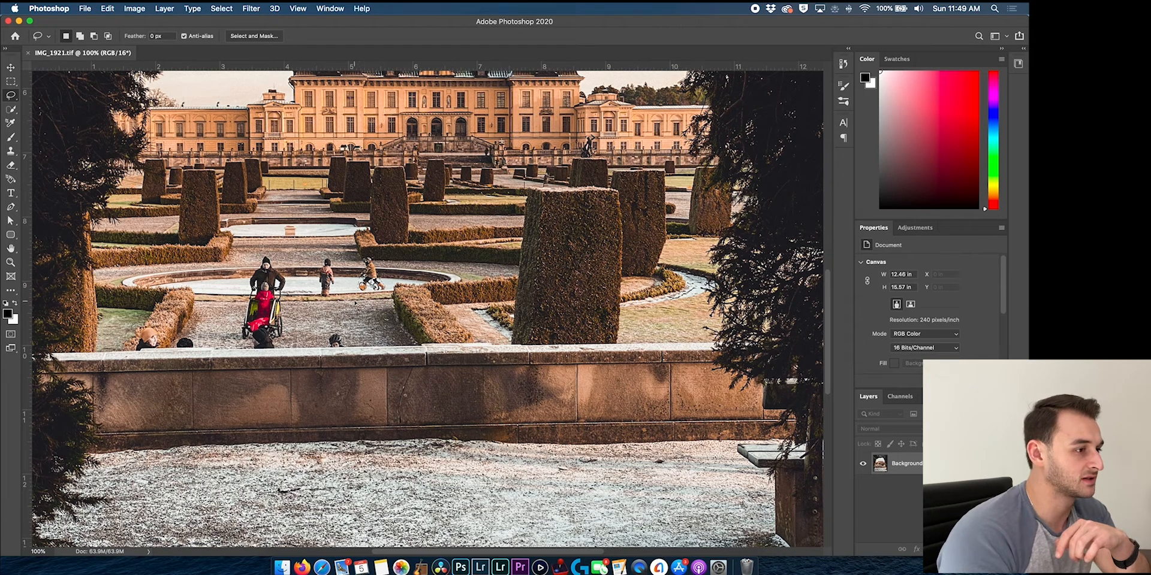
left_click(99, 8)
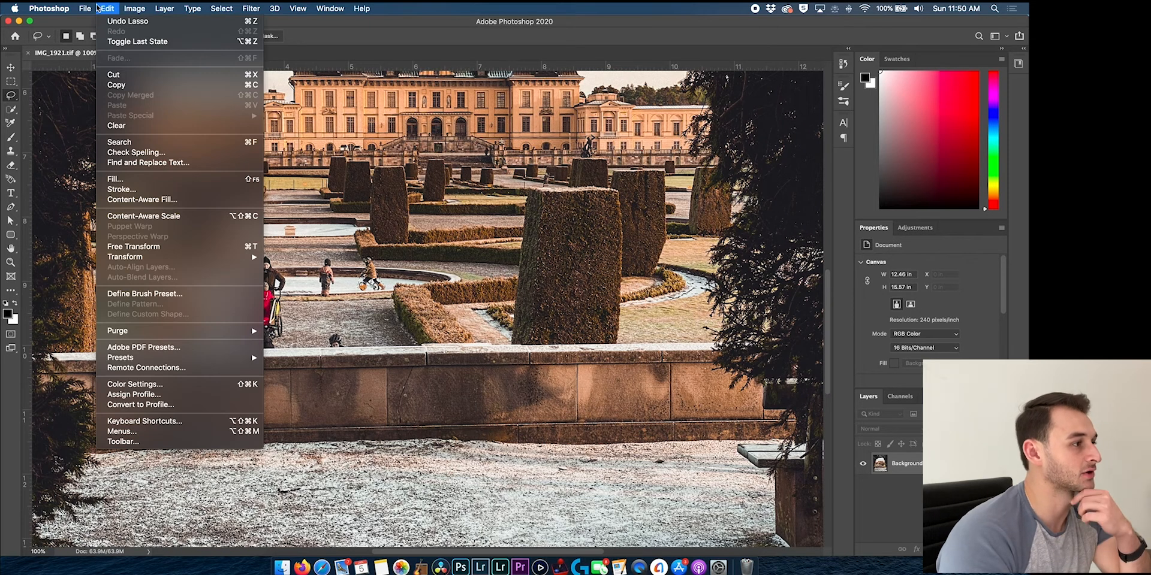
left_click(129, 178)
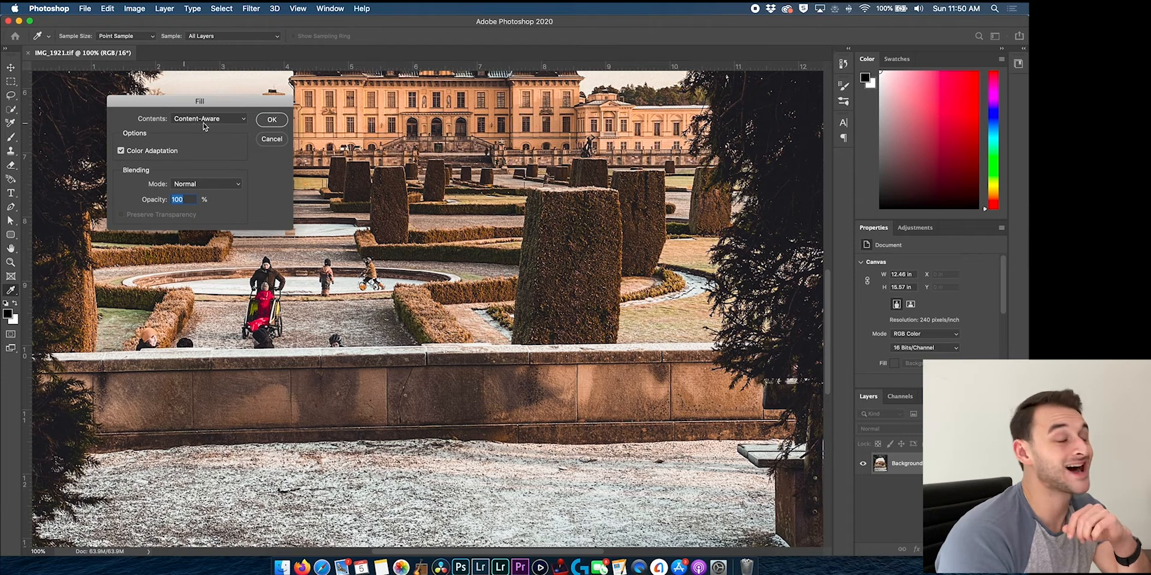
left_click(273, 121)
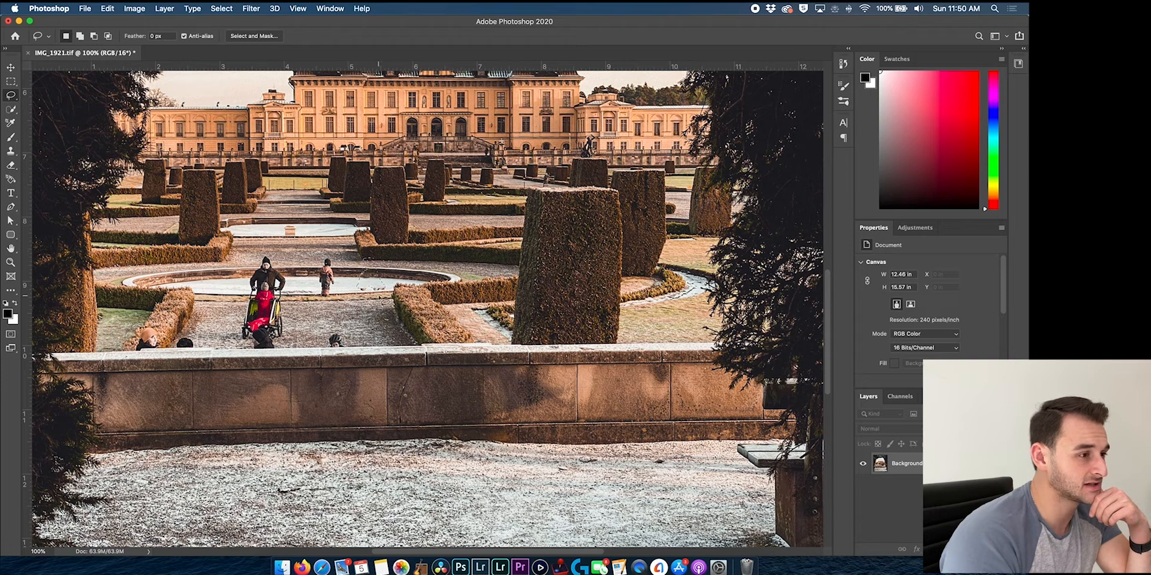
key("super+z")
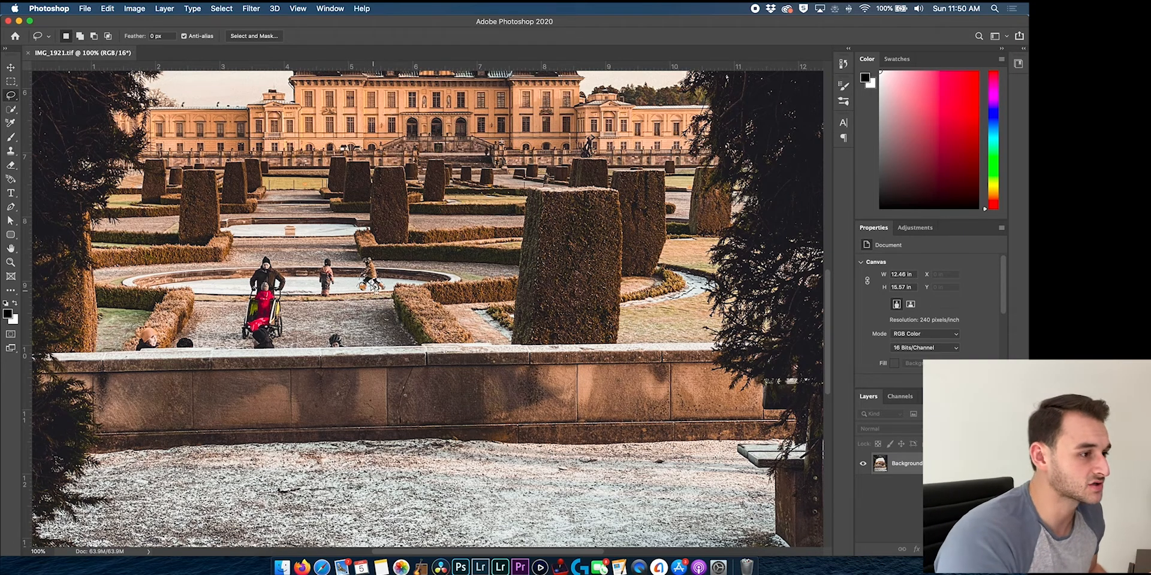
key("super+shift+z")
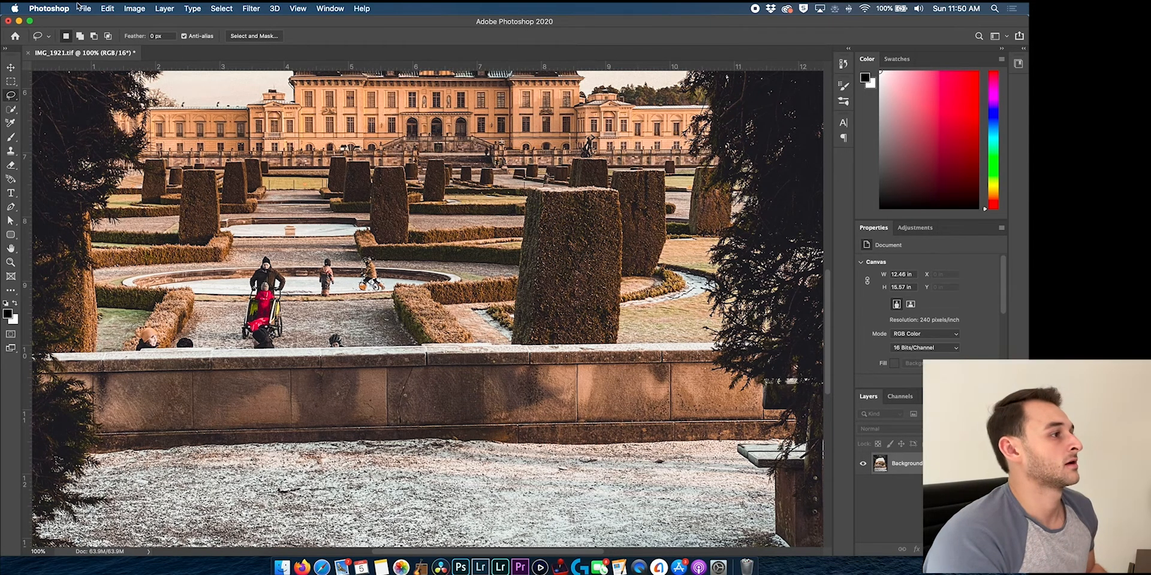
- Remove the two children standing at the frozen fountain with separate Content-Aware fills at 100% opacity
left_click(107, 8)
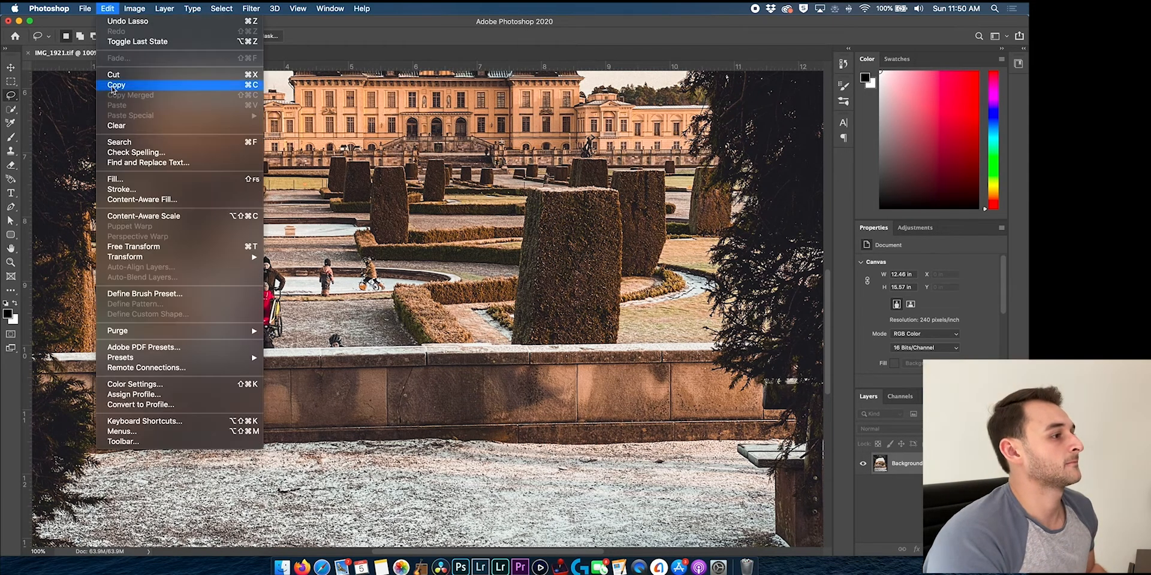
left_click(120, 182)
left_click(271, 121)
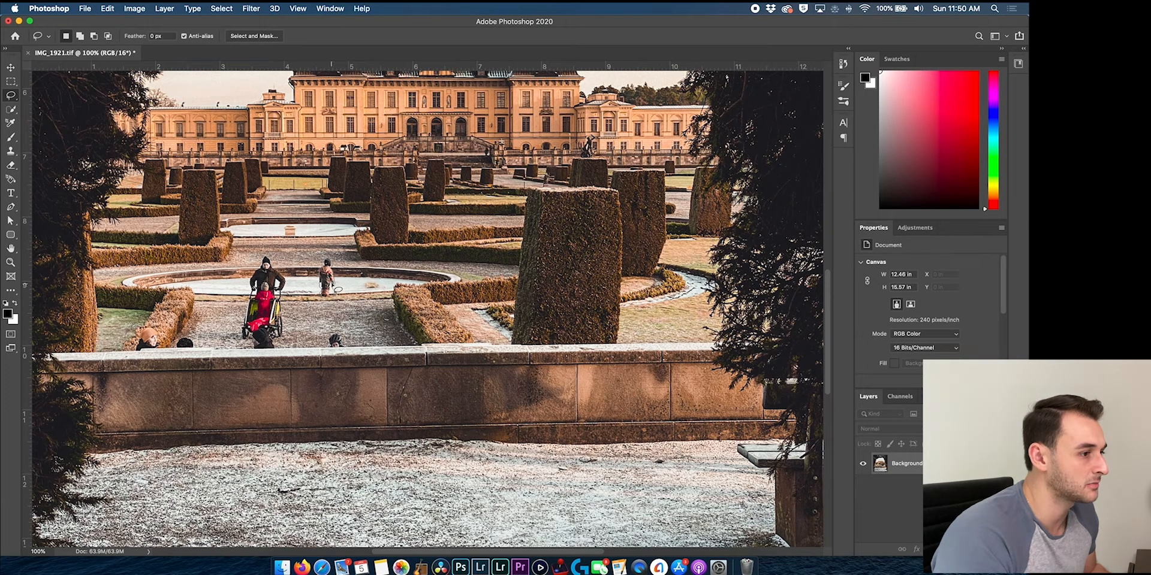
left_click(109, 9)
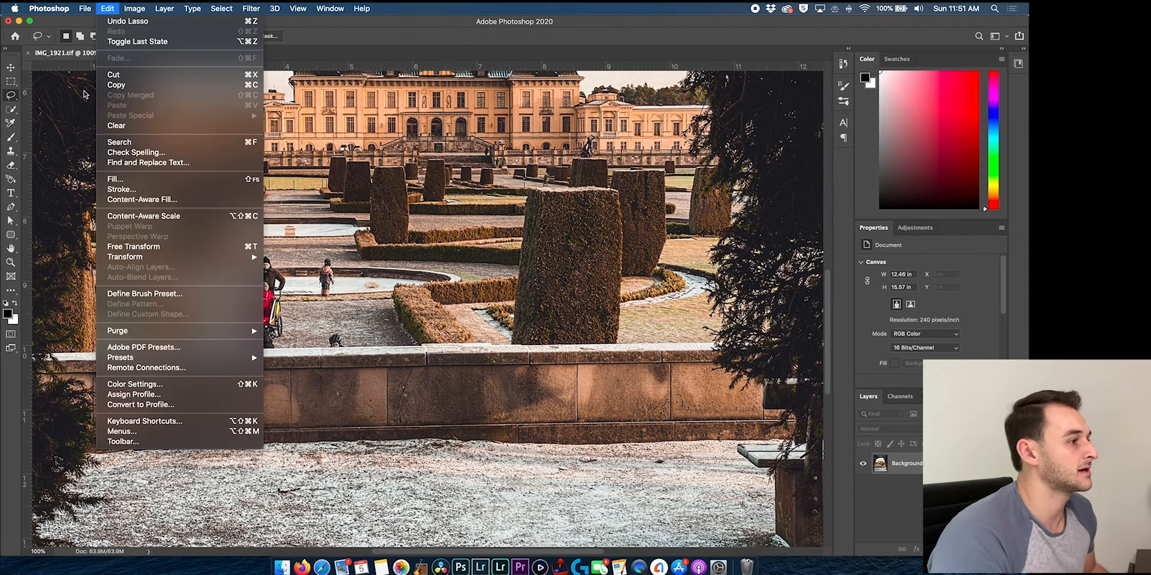
left_click(107, 179)
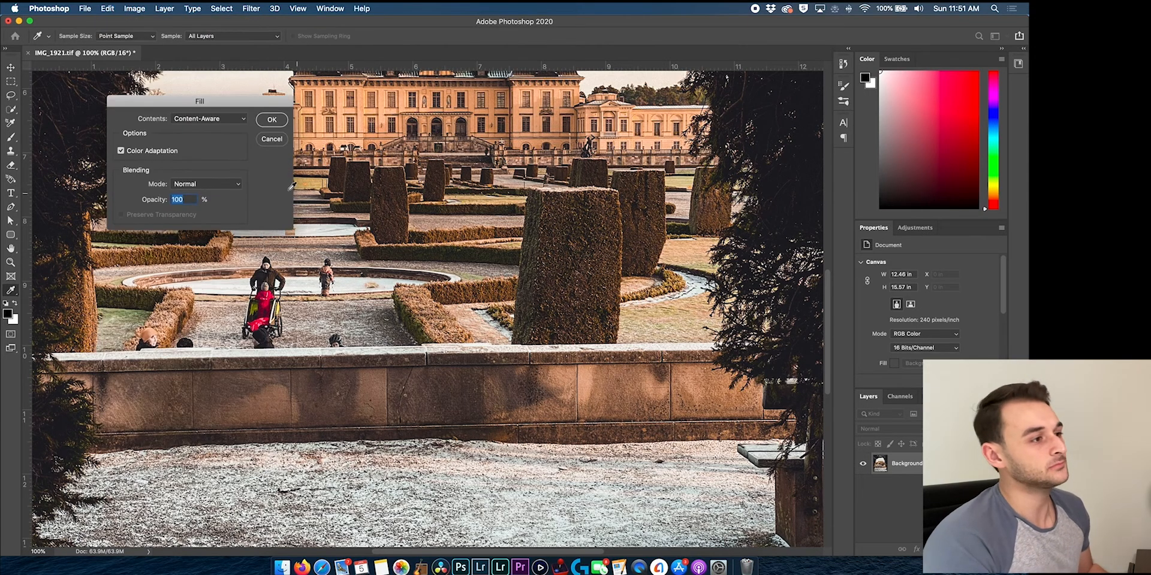
left_click(272, 120)
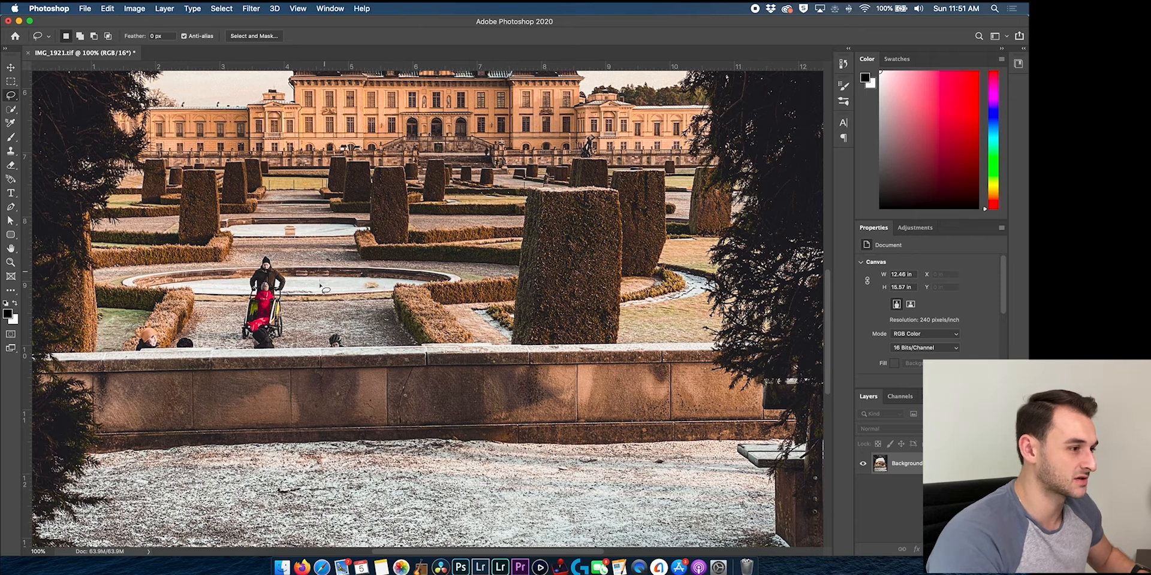
- Lasso the adult with the red stroller in front of the fountain, remove them with a Content-Aware fill and deselect
key("super+minus")
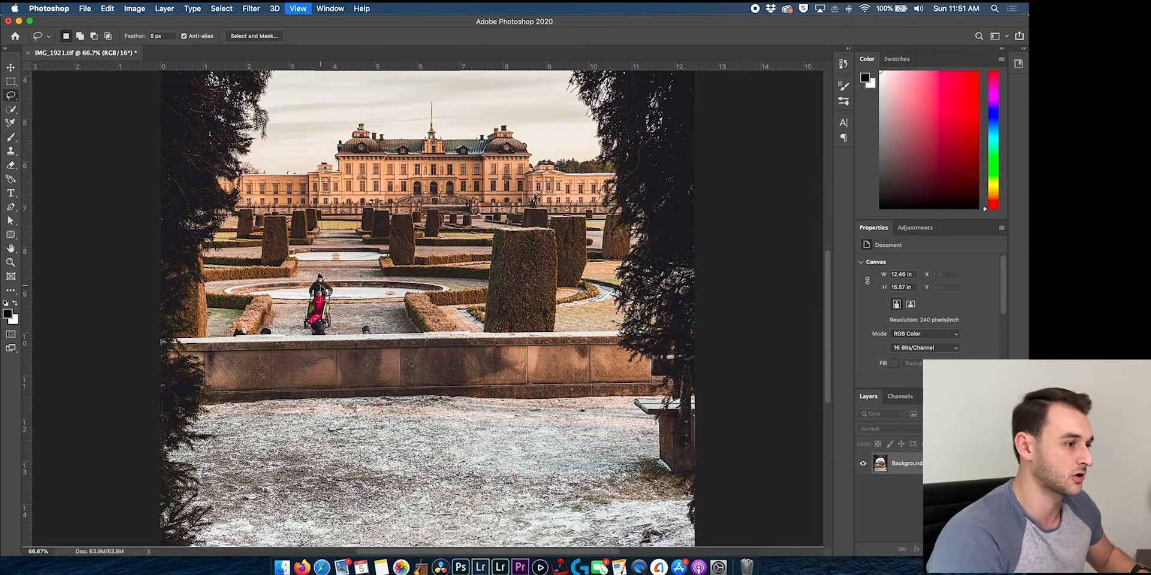
key("super+plus")
key("super+plus")
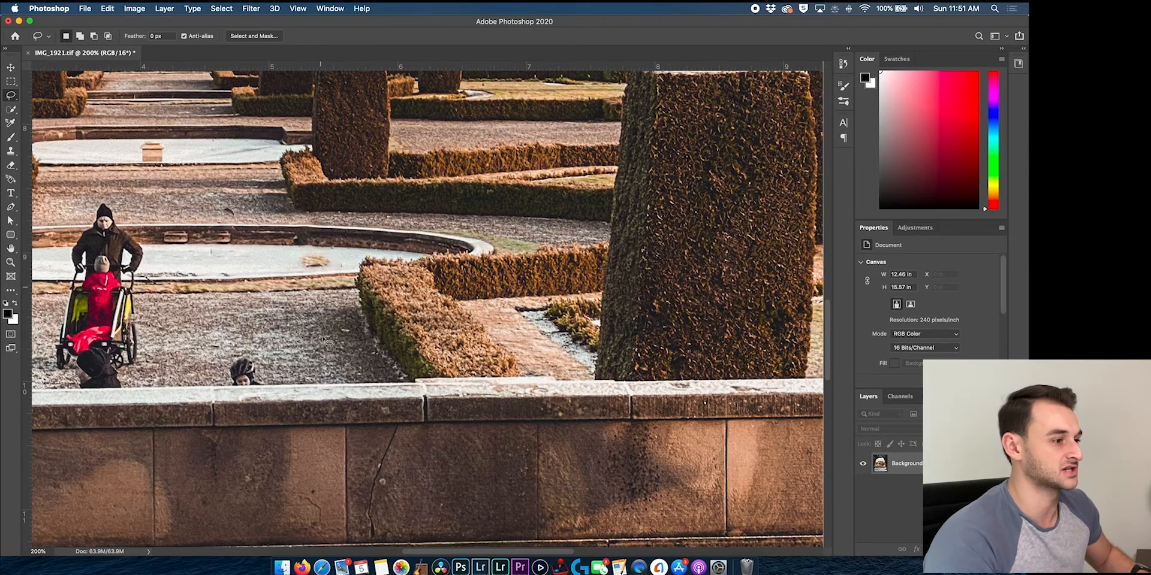
left_click_drag(562, 554, 483, 547)
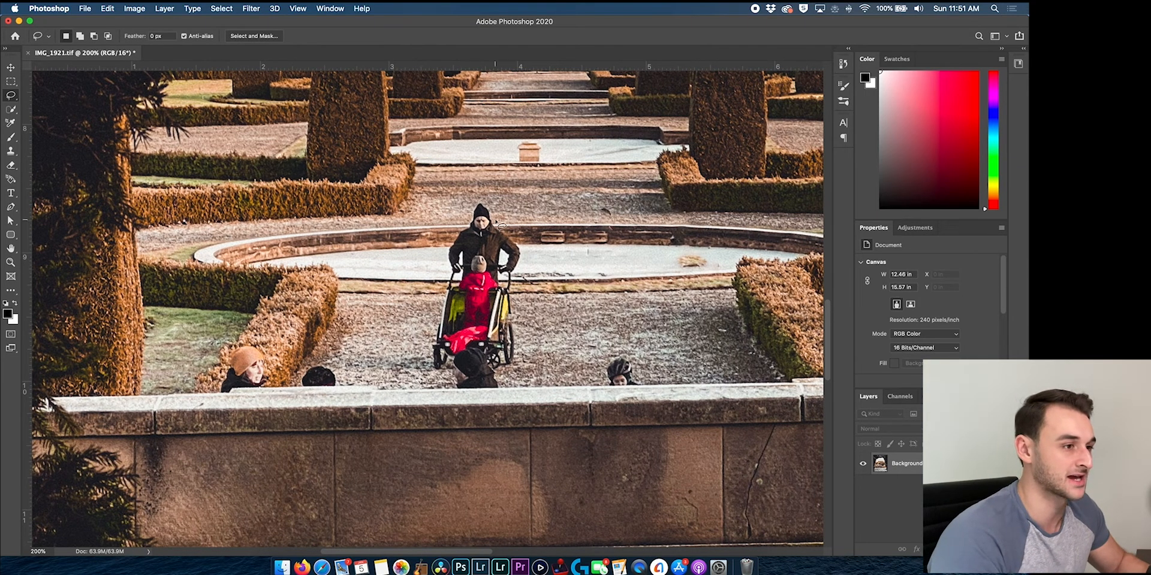
mouse_move(494, 222)
left_mouse_down()
mouse_move(520, 244)
mouse_move(523, 266)
left_mouse_up()
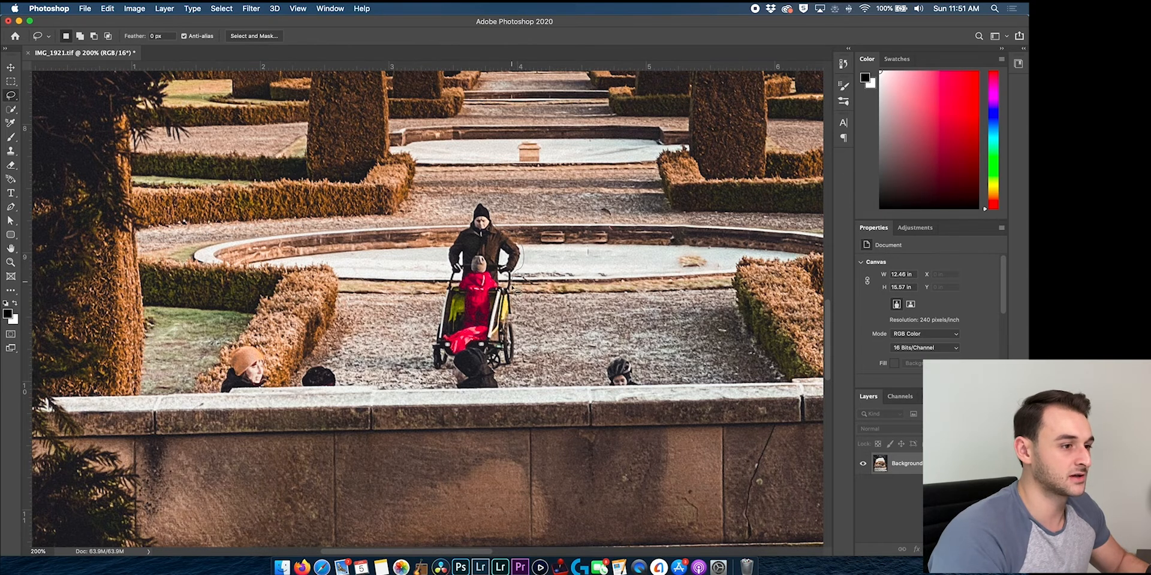
mouse_move(514, 324)
left_mouse_down()
mouse_move(521, 369)
mouse_move(501, 372)
mouse_move(503, 392)
mouse_move(453, 390)
mouse_move(452, 368)
mouse_move(431, 365)
mouse_move(454, 254)
mouse_move(480, 211)
left_mouse_up()
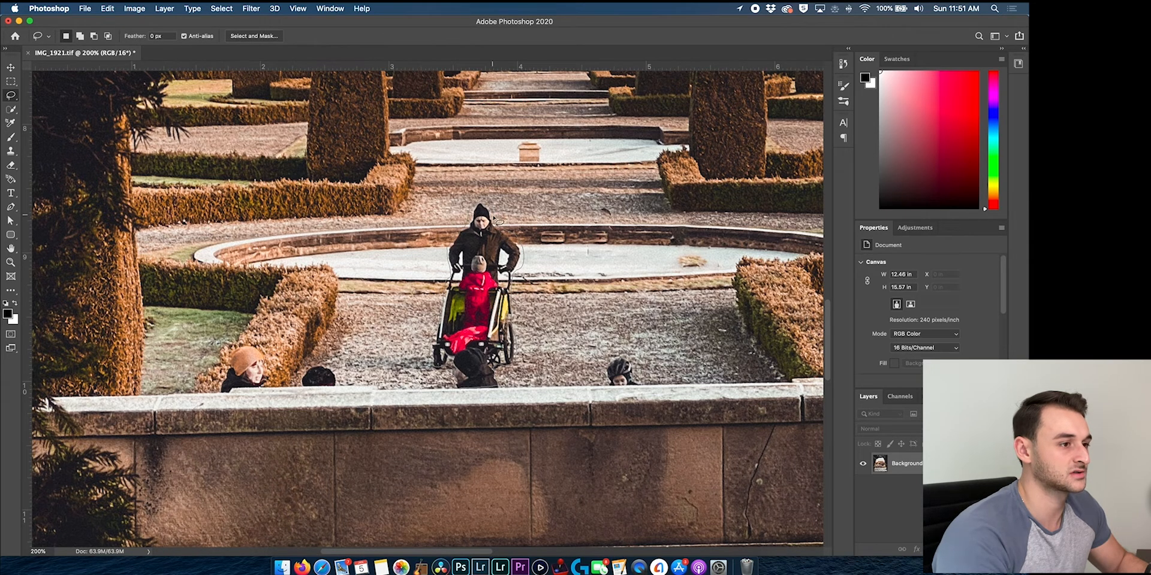
left_click_drag(494, 222, 495, 224)
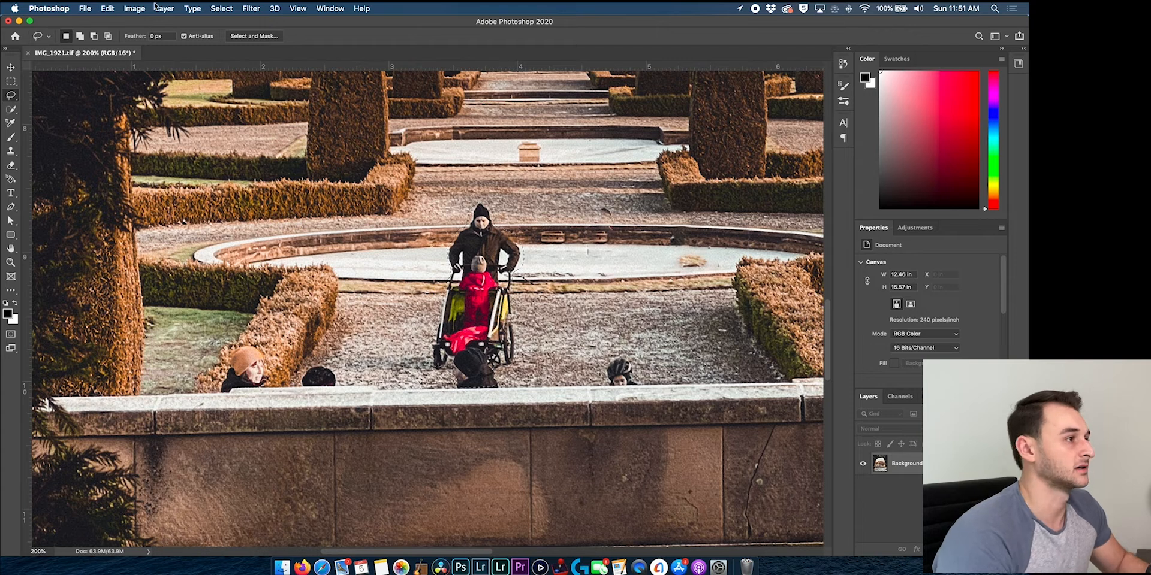
left_click(102, 8)
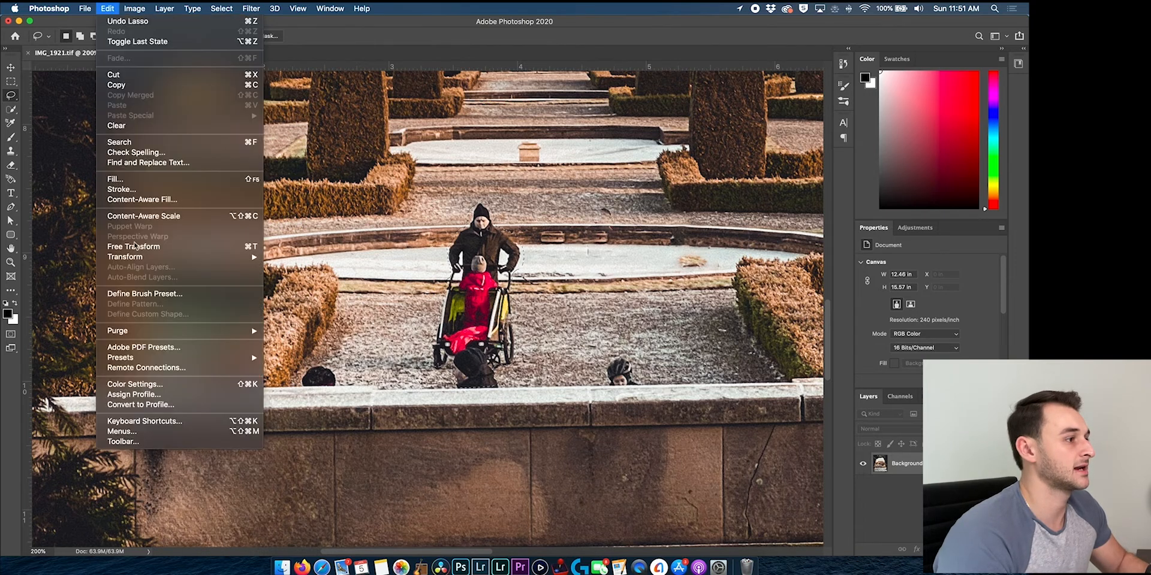
left_click(118, 180)
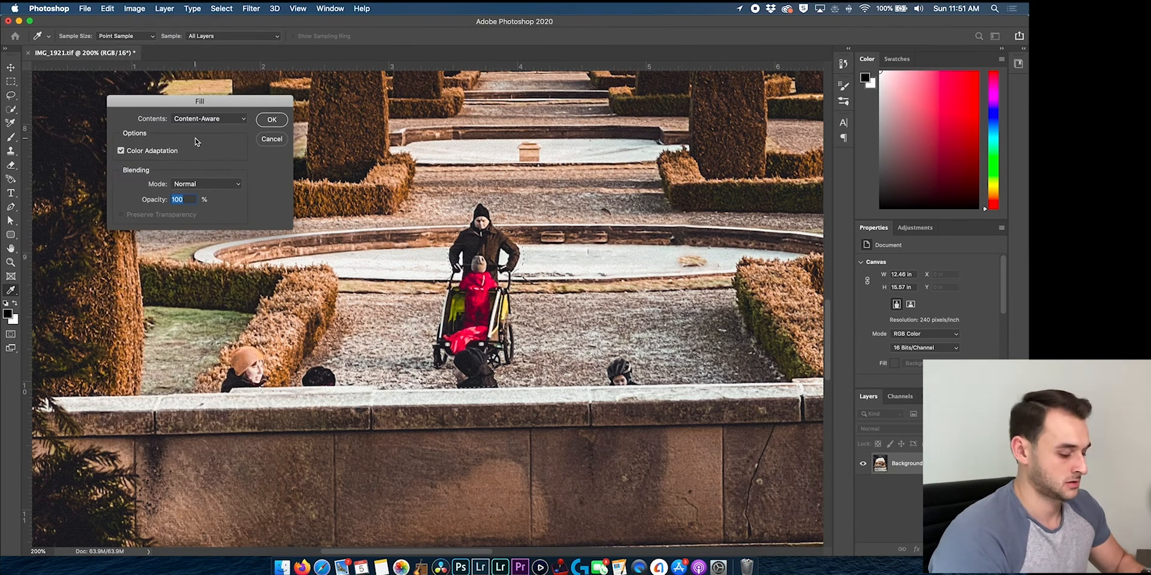
key("Return")
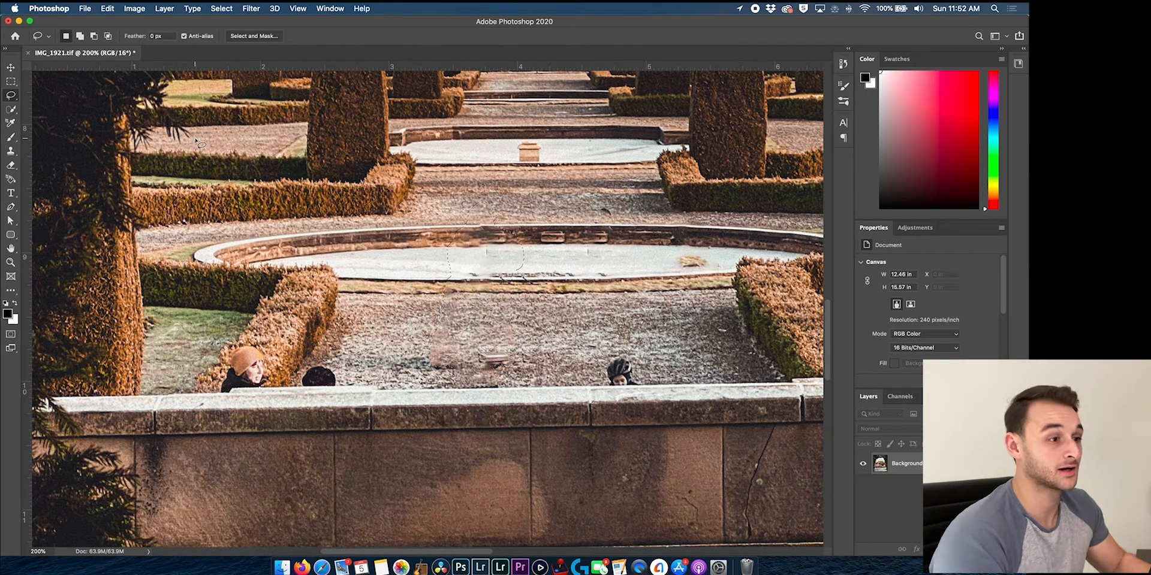
key("super+d")
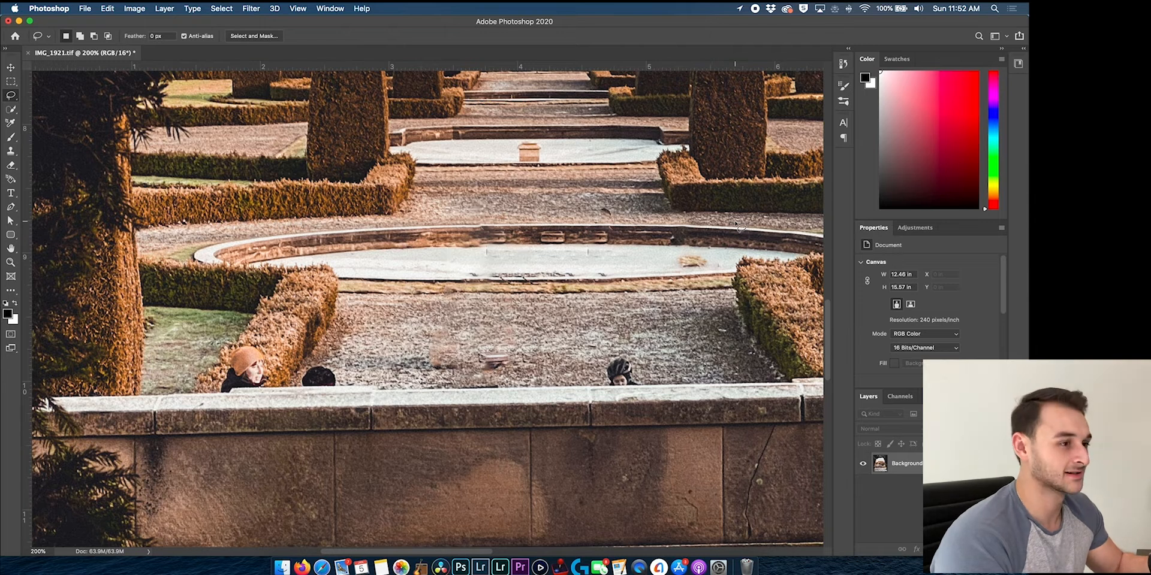
- Lasso the helmeted head showing above the stone wall and remove it with a Content-Aware fill at 100% opacity
key("super+minus")
key("super+minus")
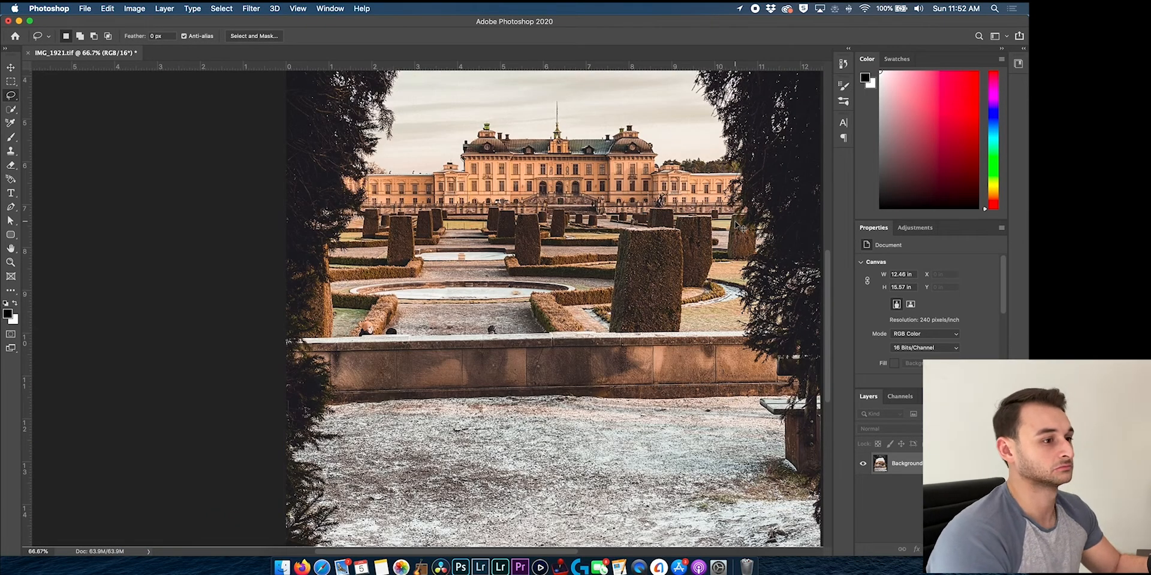
key("super+plus")
key("super+plus")
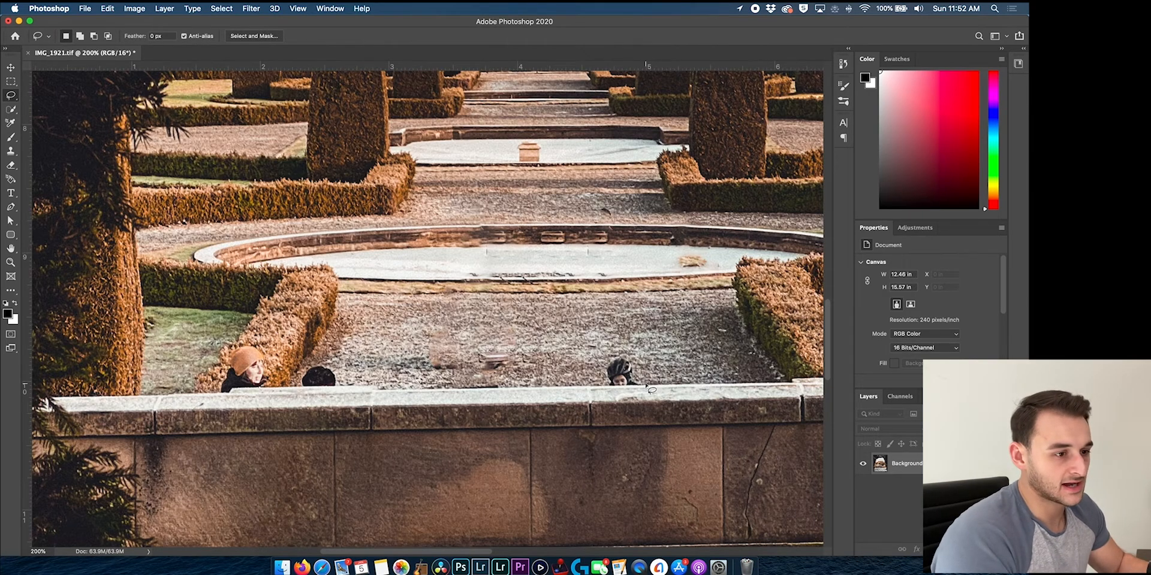
mouse_move(634, 372)
left_mouse_down()
mouse_move(609, 361)
mouse_move(607, 384)
mouse_move(642, 384)
left_mouse_up()
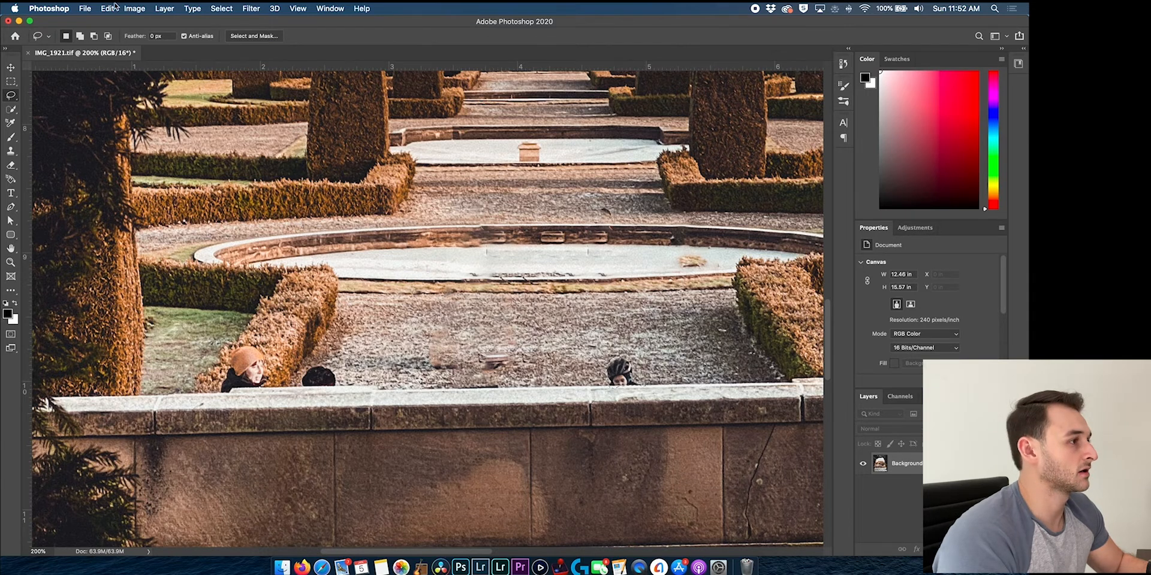
left_click(114, 8)
left_click(128, 181)
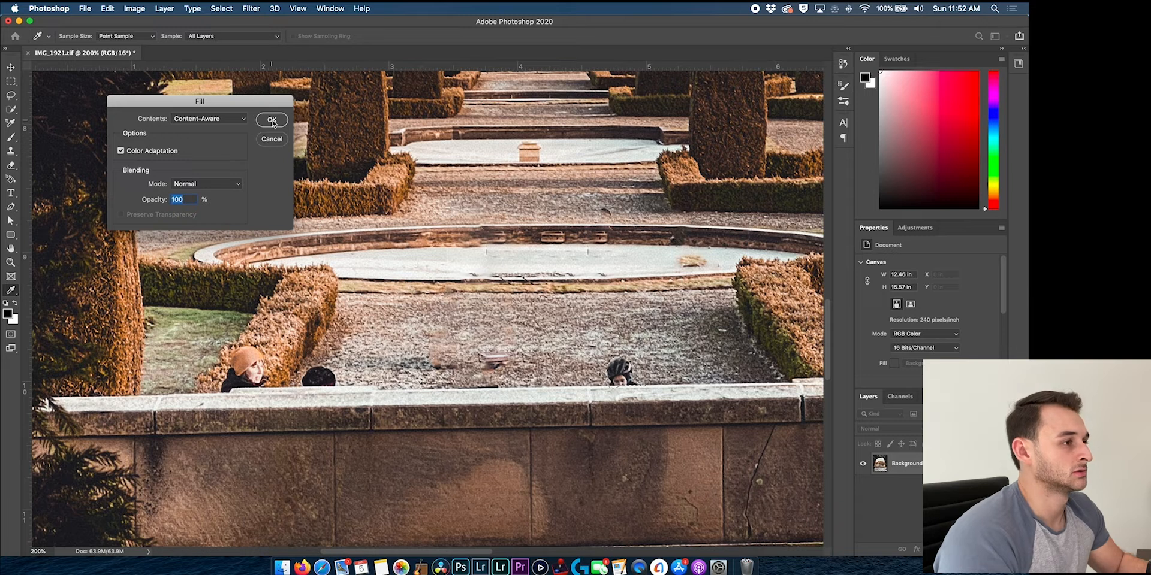
left_click(271, 120)
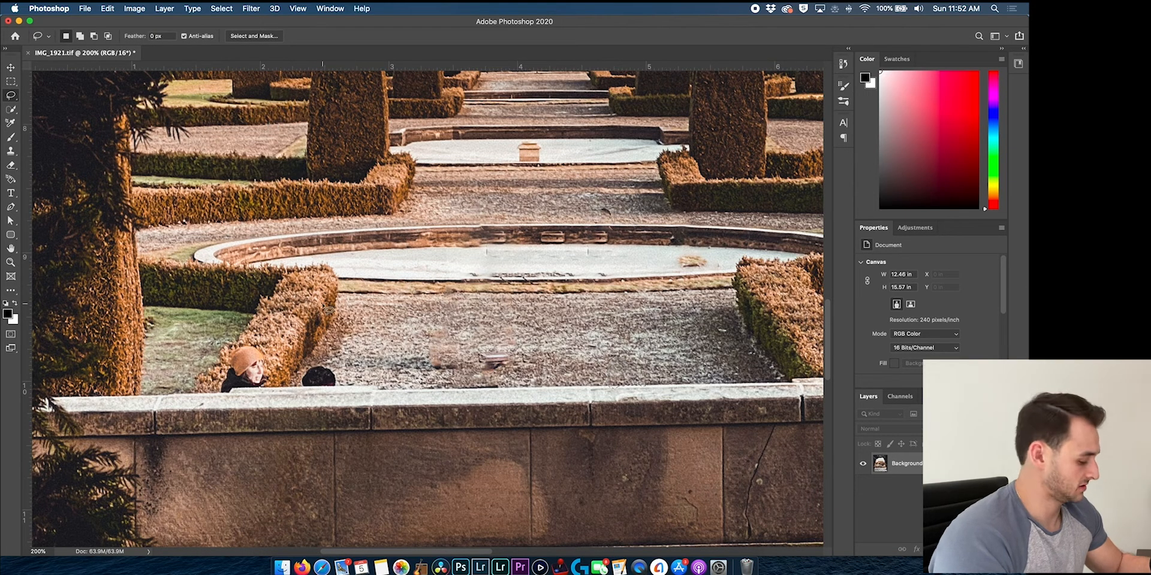
- Lasso the dark-haired head showing above the stone wall beside the hedge and remove it with a Content-Aware fill
scroll(250, 326, "up", 1)
scroll(250, 327, "up", 10)
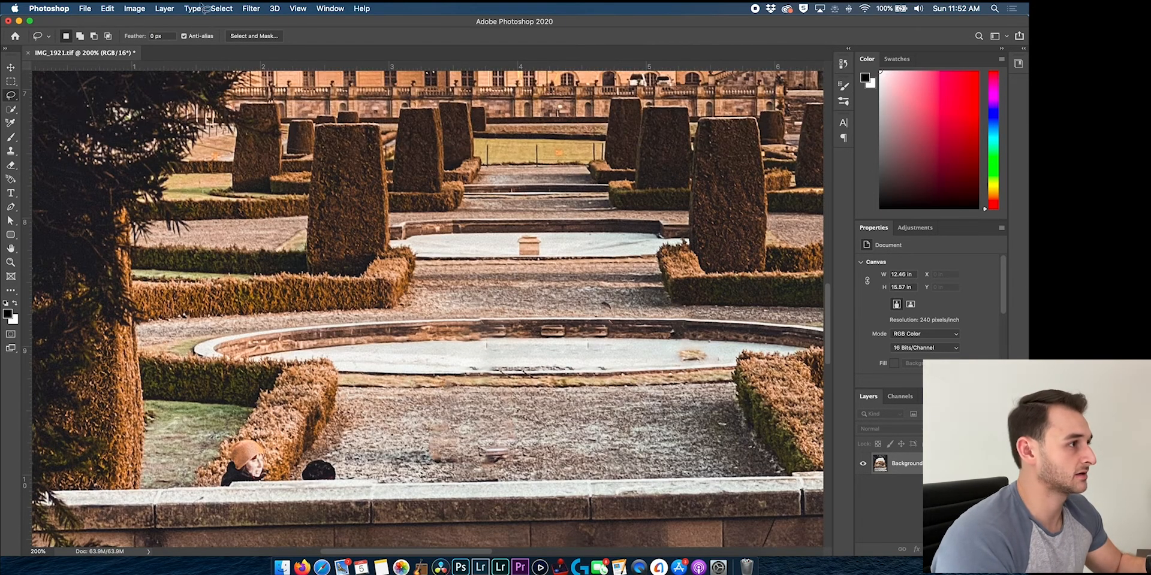
scroll(294, 370, "up", 15)
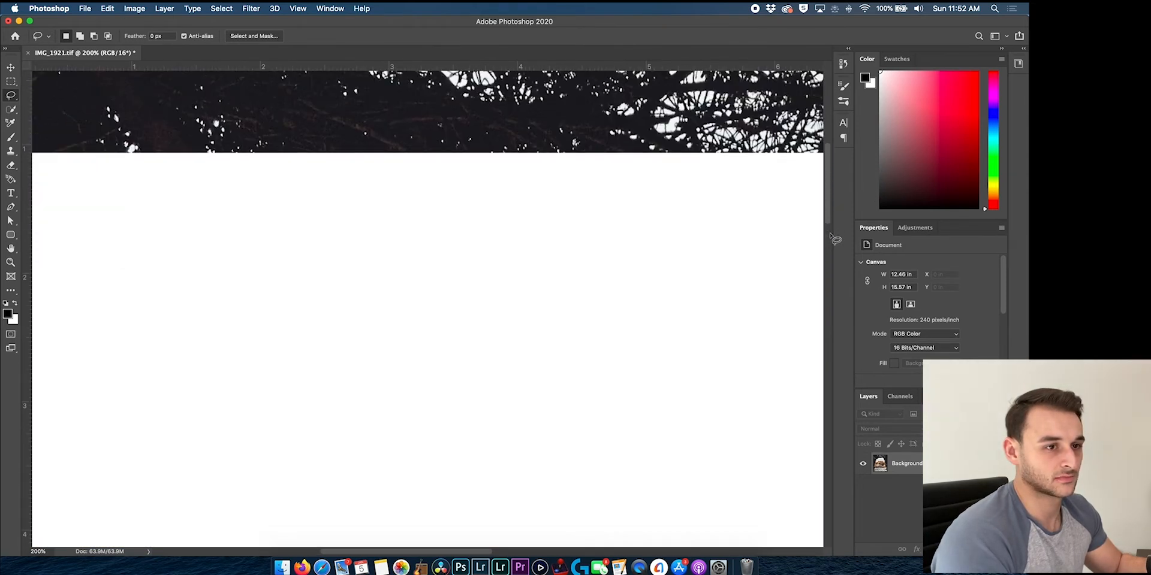
left_click_drag(830, 235, 830, 175)
left_click_drag(829, 243, 833, 364)
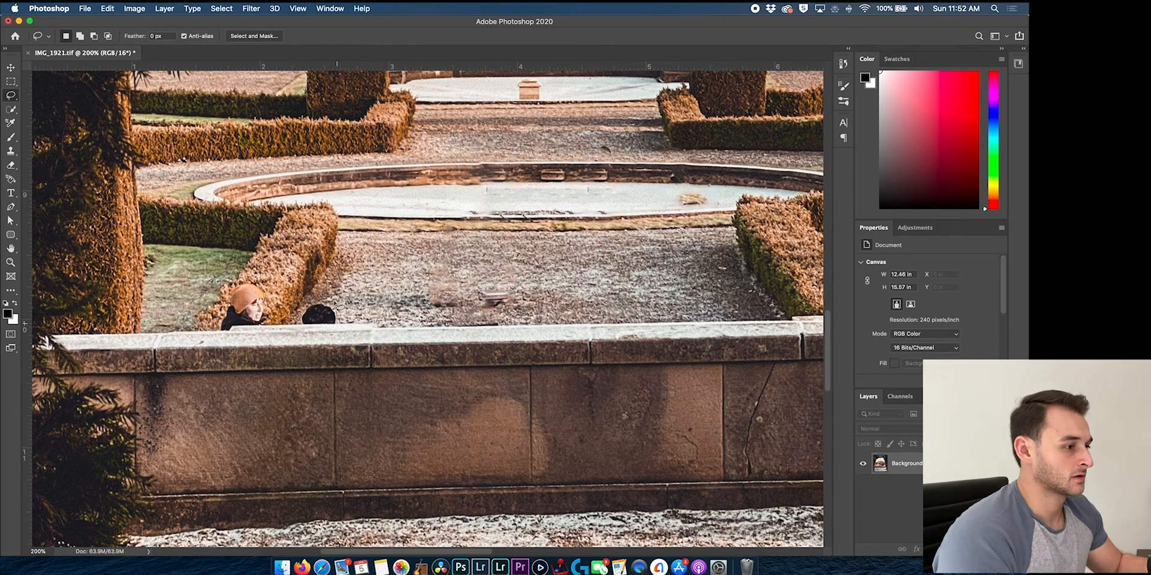
mouse_move(318, 307)
left_mouse_down()
mouse_move(306, 321)
mouse_move(340, 321)
left_mouse_up()
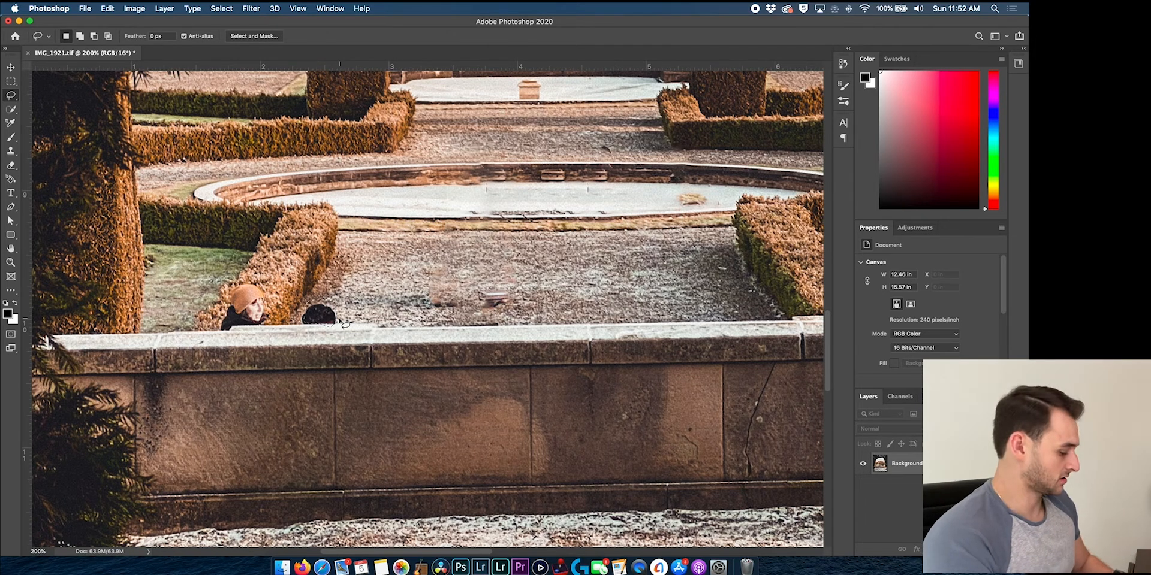
key("super+z")
mouse_move(340, 322)
left_mouse_down()
mouse_move(316, 303)
mouse_move(300, 326)
mouse_move(338, 319)
left_mouse_up()
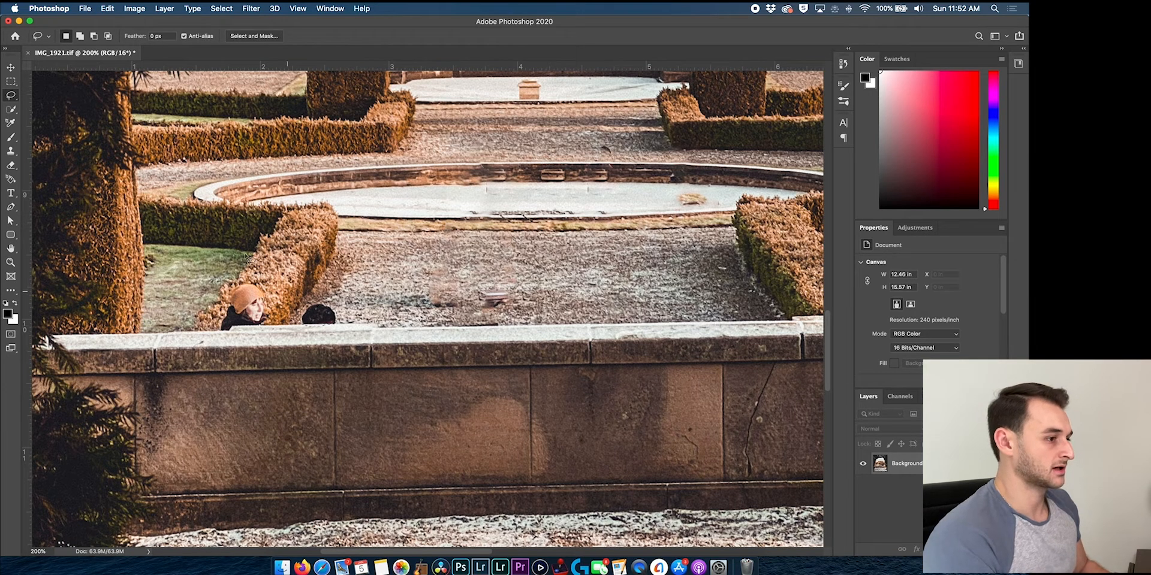
left_click(108, 9)
left_click(120, 180)
left_click(272, 120)
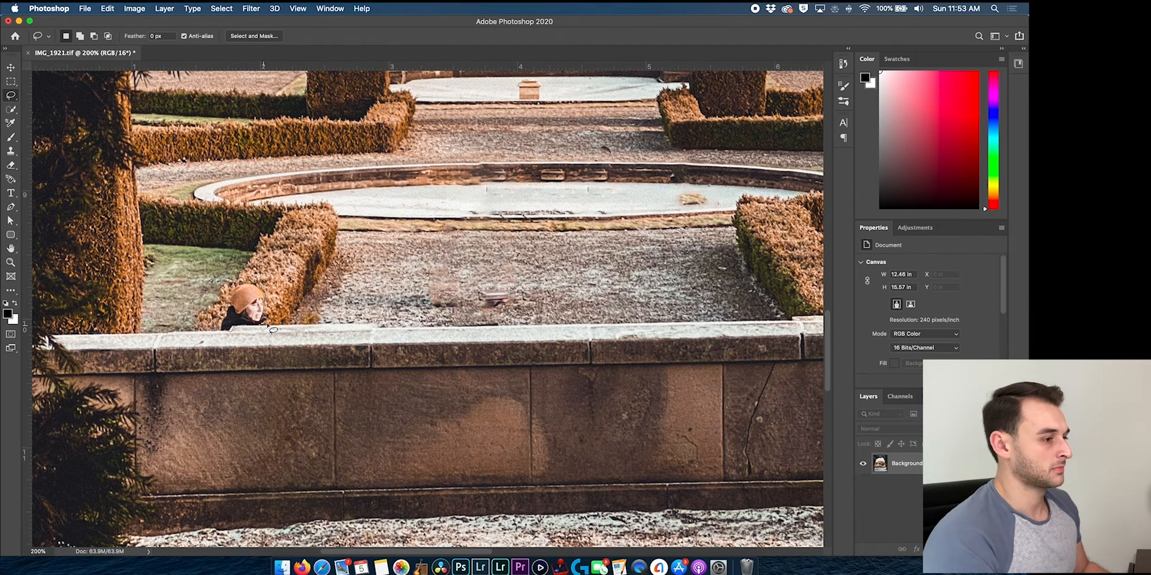
- Try removing the person in the orange hat behind the stone wall with a Content-Aware fill, and undo it
left_click(109, 8)
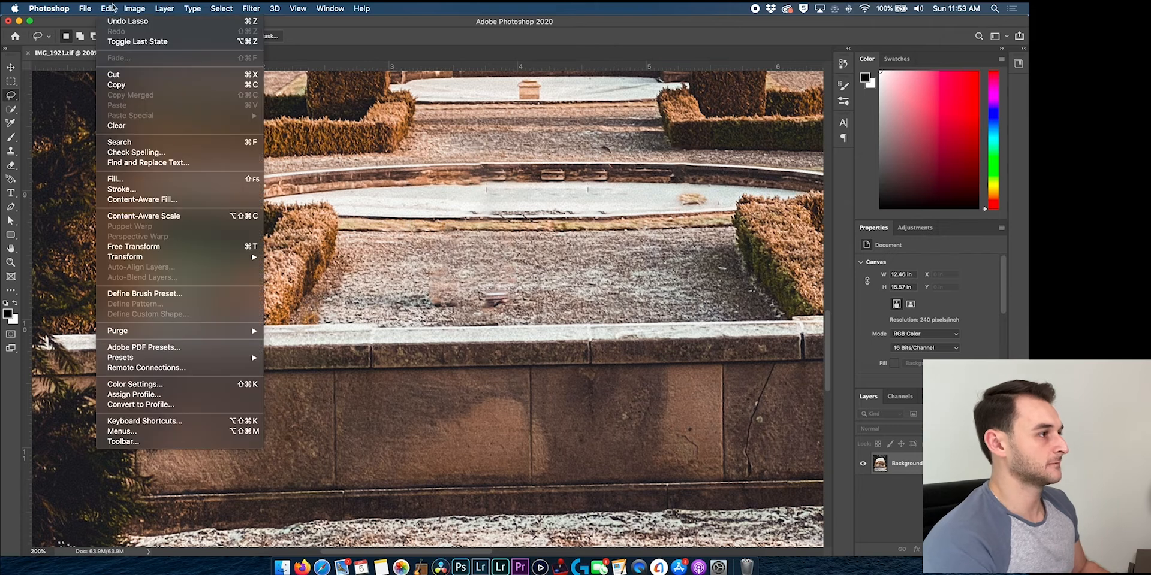
left_click(128, 180)
key("Return")
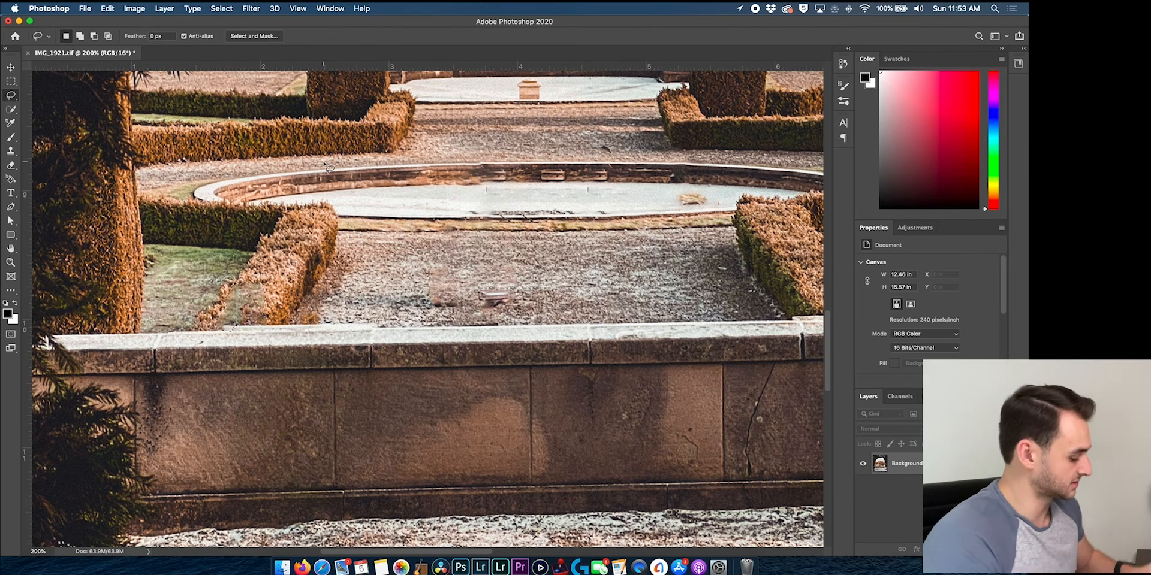
key("super+z")
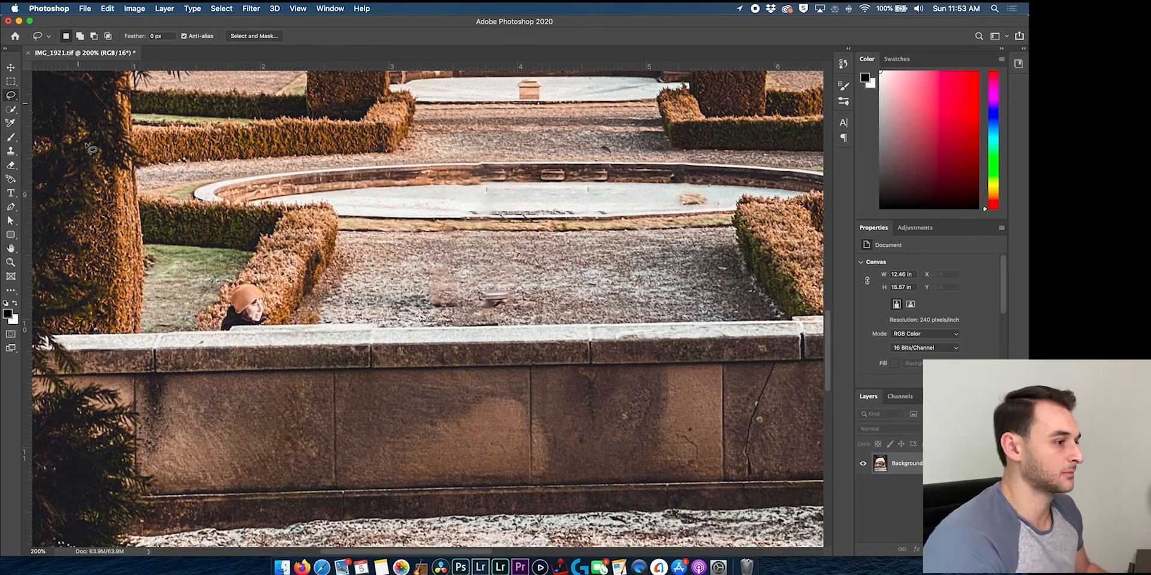
- Switch to the Clone Stamp tool and set its brush size to 35 px
left_click(11, 152)
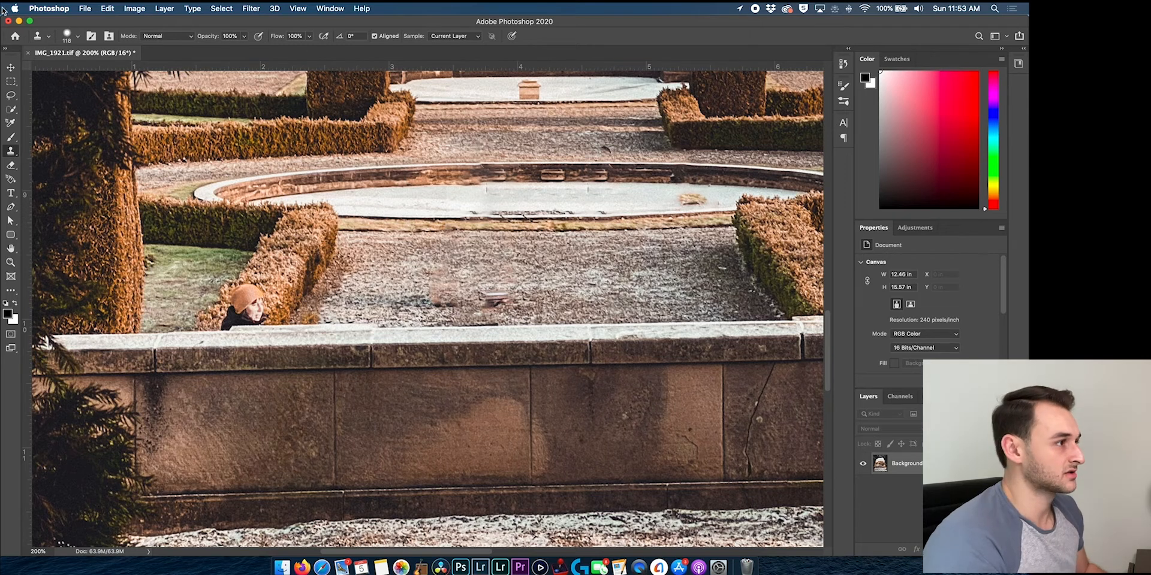
left_click(78, 38)
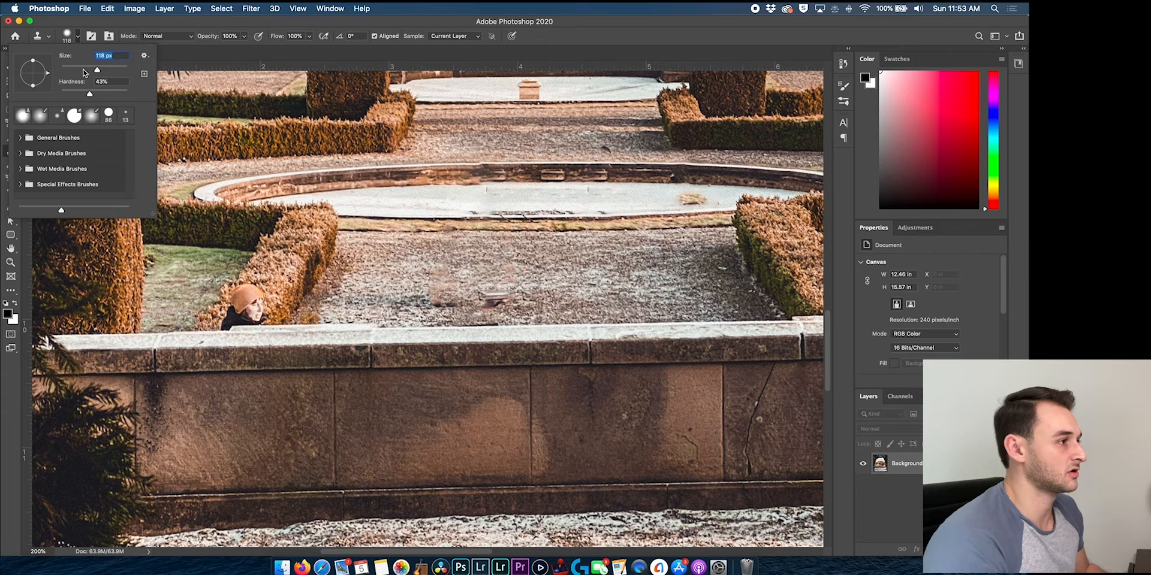
left_click_drag(97, 70, 82, 71)
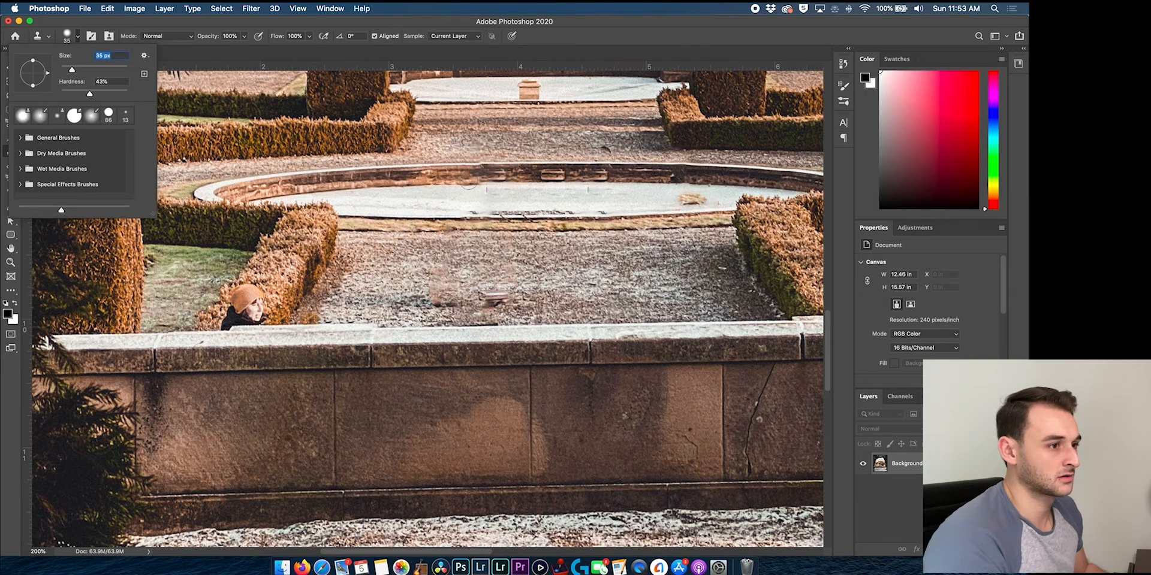
left_click(485, 189)
left_click(516, 174)
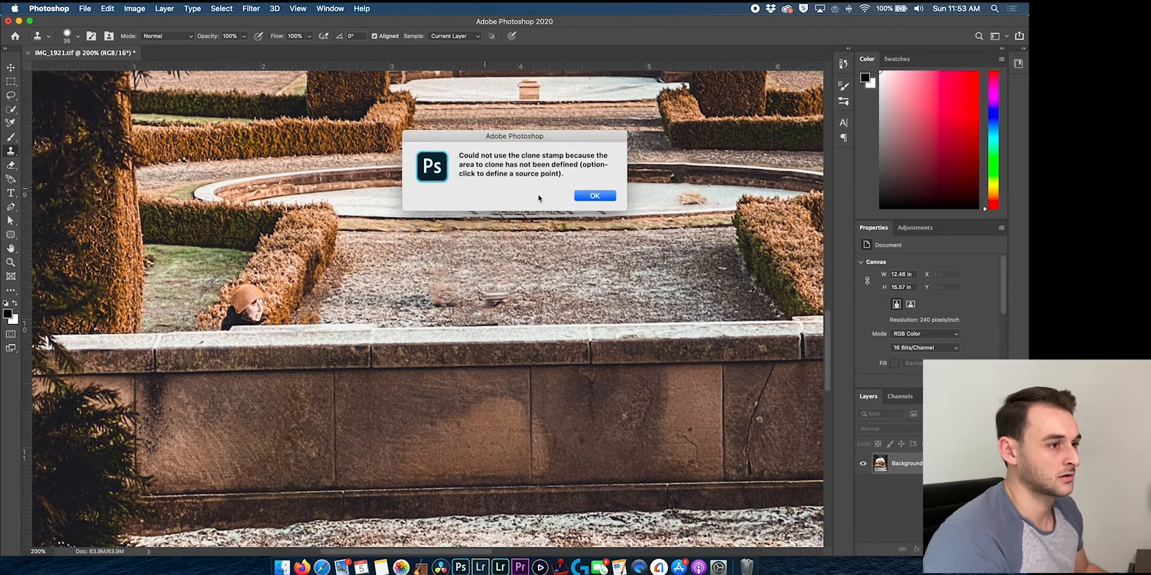
left_click(587, 198)
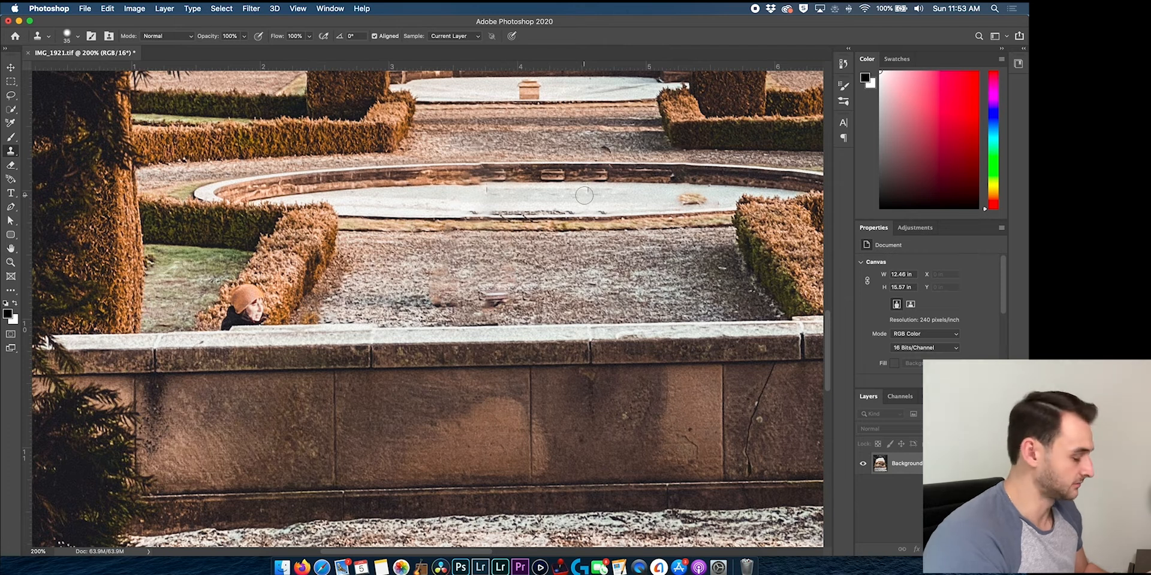
left_click(589, 191)
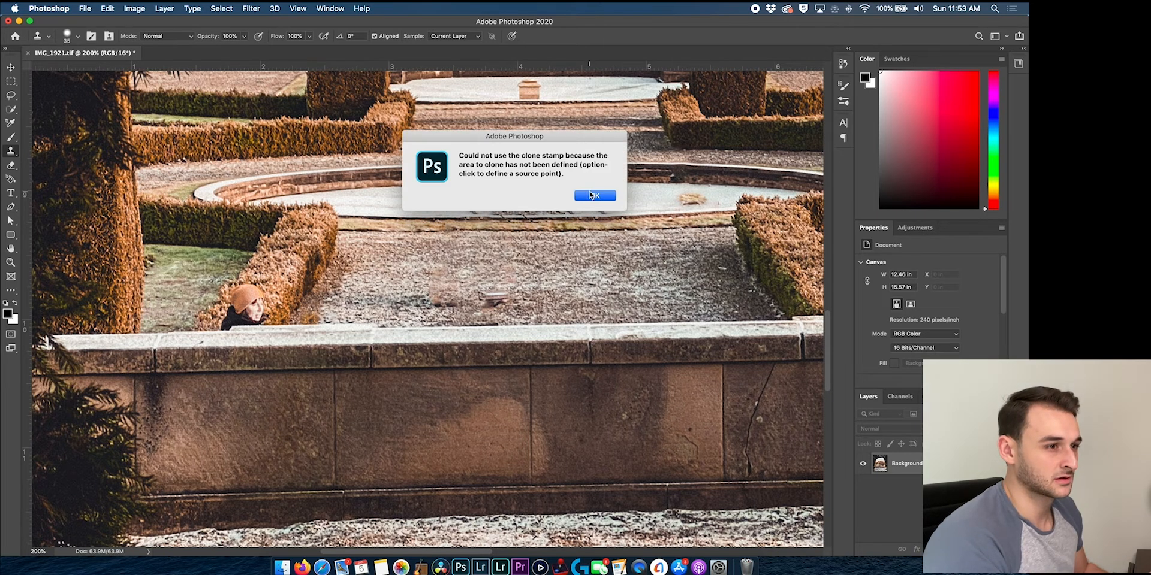
left_click(593, 197)
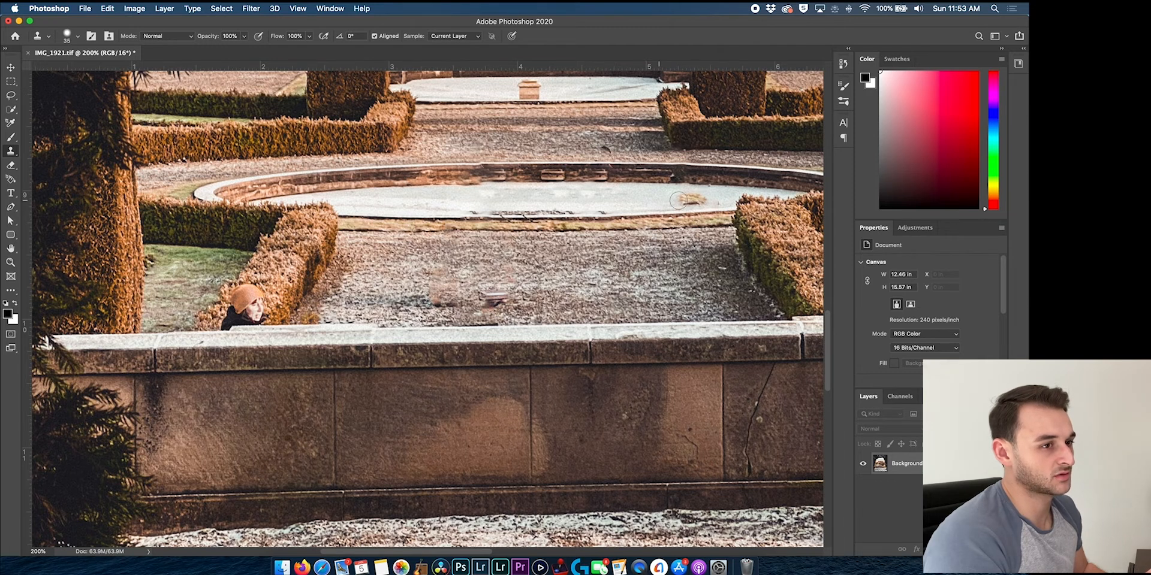
- Sample clean ice in the large fountain and clone it over the grass tuft and the dark marks near its front edge
left_click(388, 200, "alt")
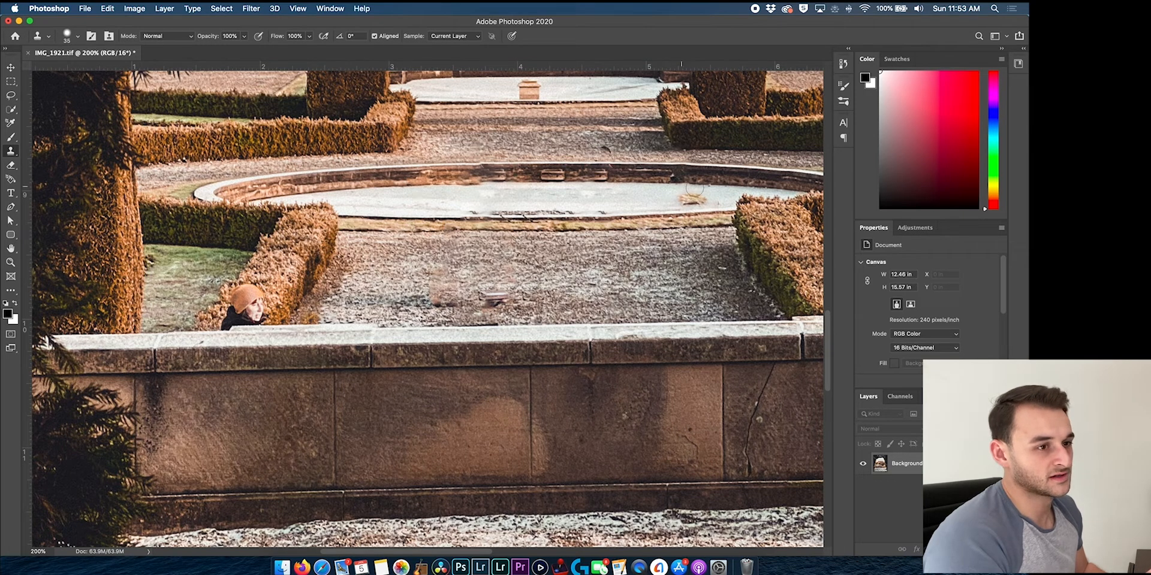
left_click_drag(694, 199, 683, 199)
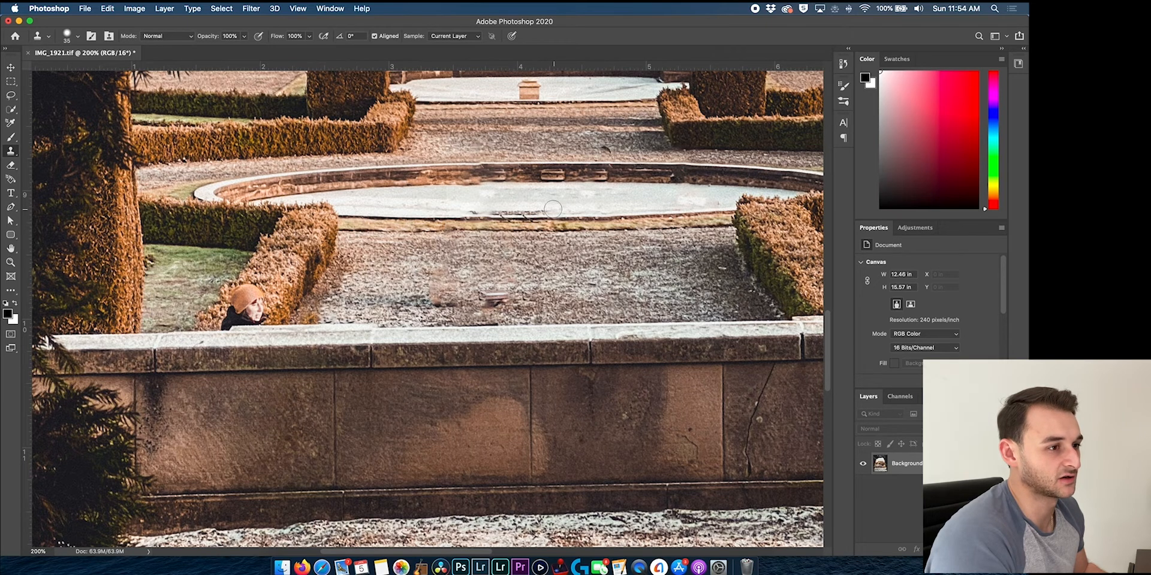
left_click_drag(546, 210, 471, 209)
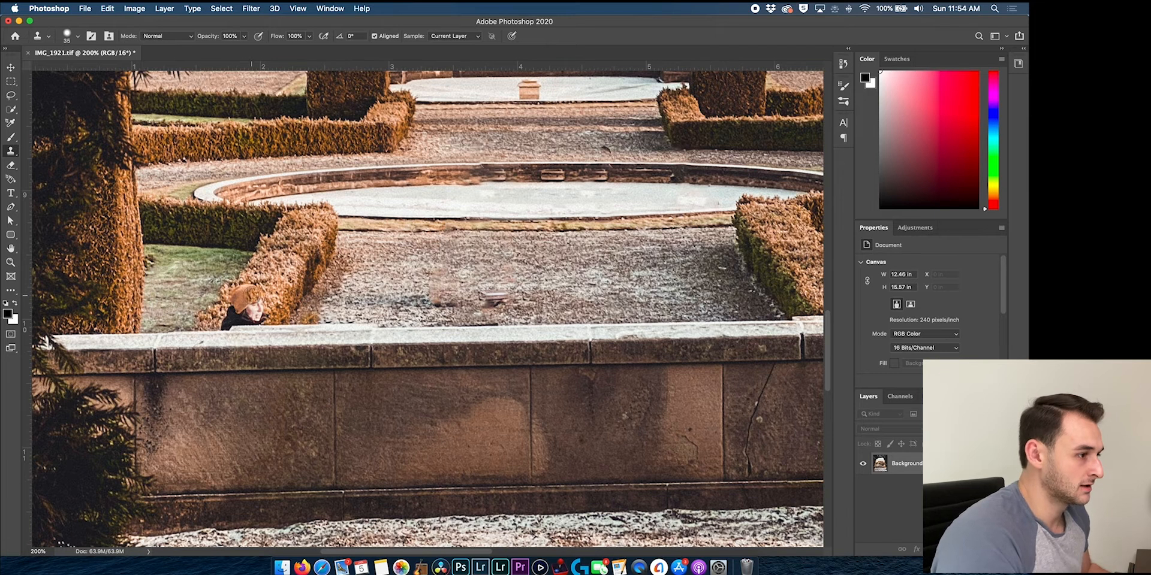
- Clone out the person in the orange hat above the stone wall, extending the hedge and lawn over them
mouse_move(254, 292)
left_mouse_down()
mouse_move(232, 294)
mouse_move(258, 309)
mouse_move(228, 321)
mouse_move(256, 316)
left_mouse_up()
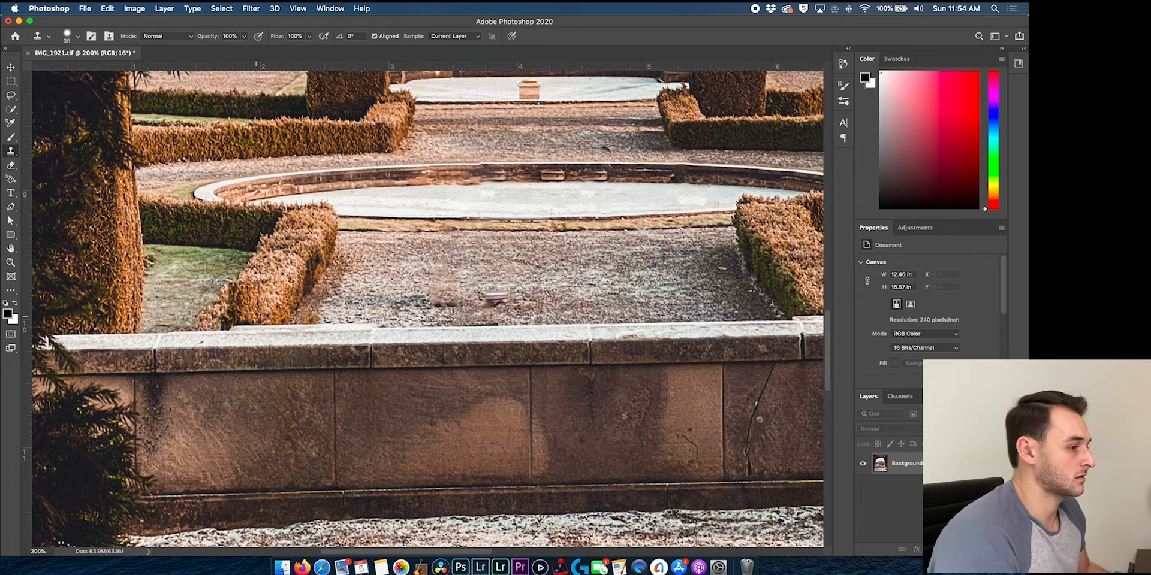
key("super+minus")
key("super+minus")
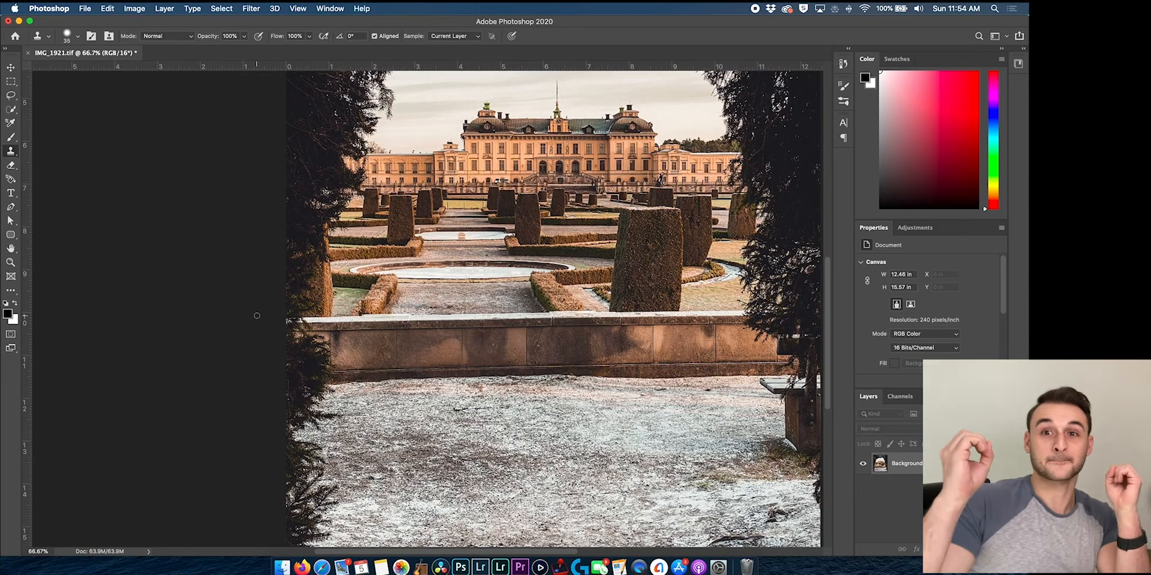
key("super+minus")
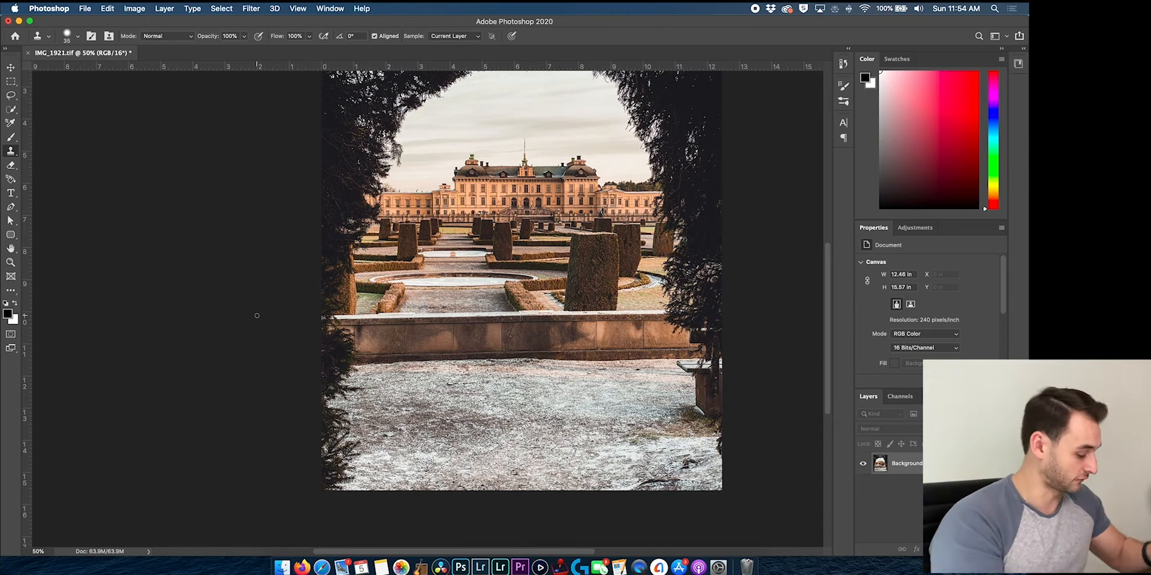
key("super+minus")
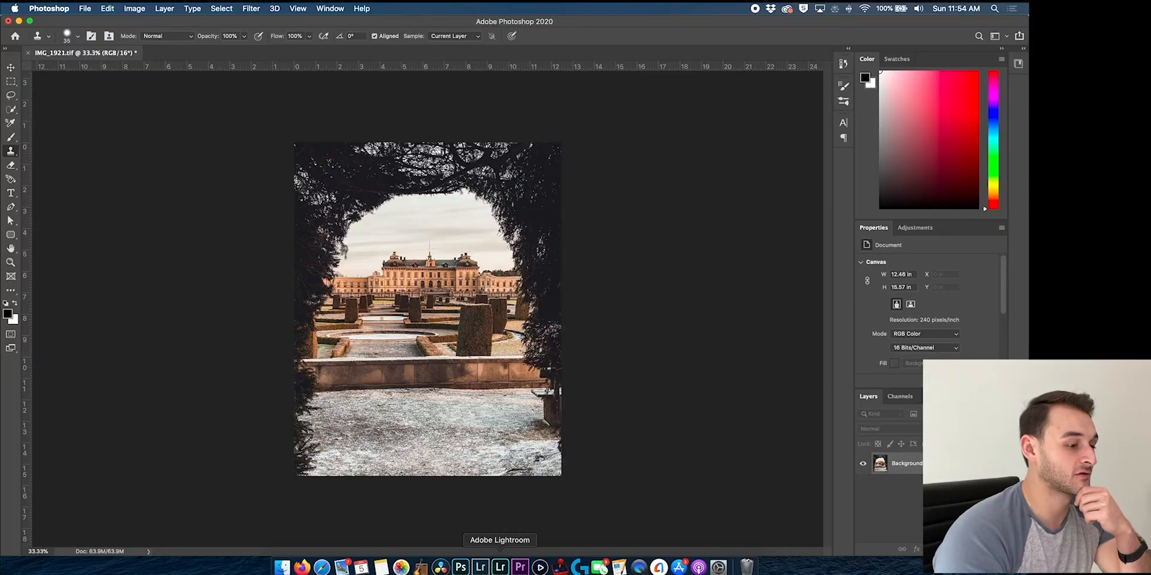
- Switch to Lightroom, open the statue photo, compare the BOBBY presets on it and apply BOBBY 3
left_click(500, 567)
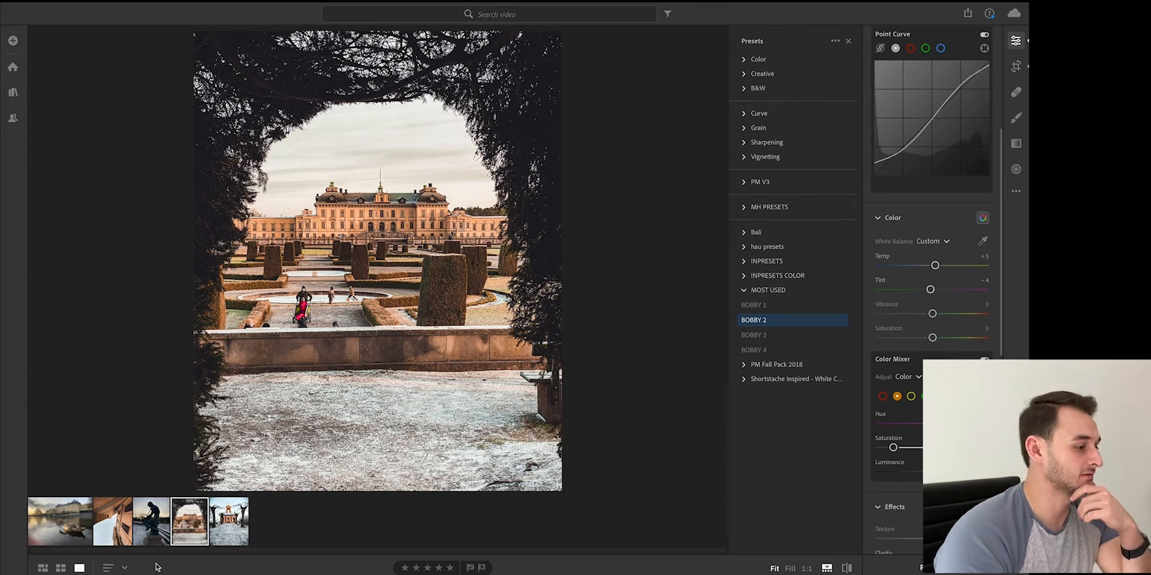
left_click(151, 526)
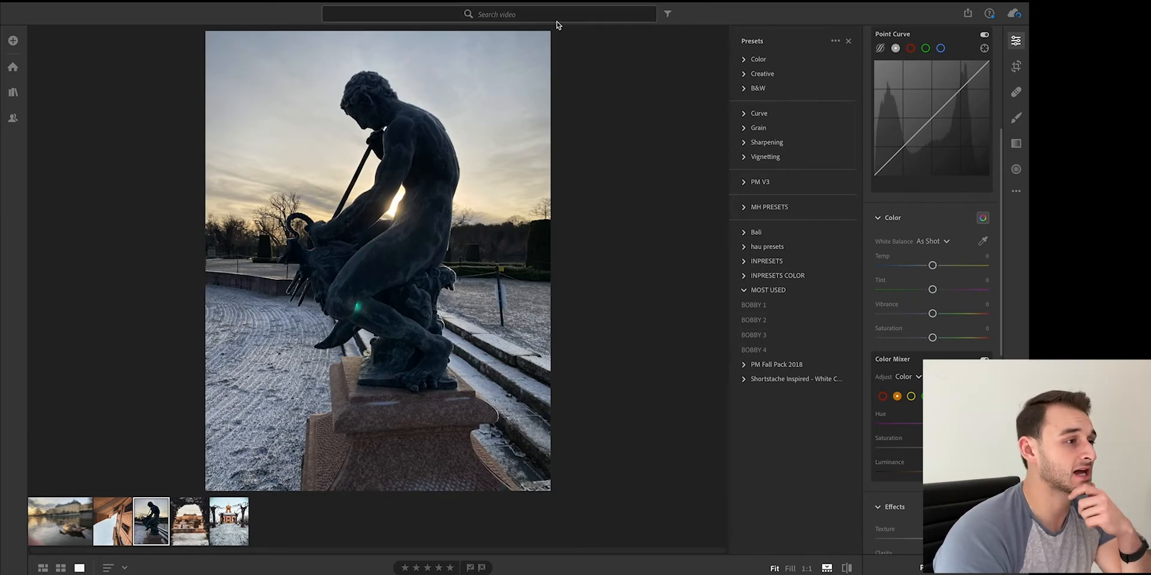
left_click(762, 308)
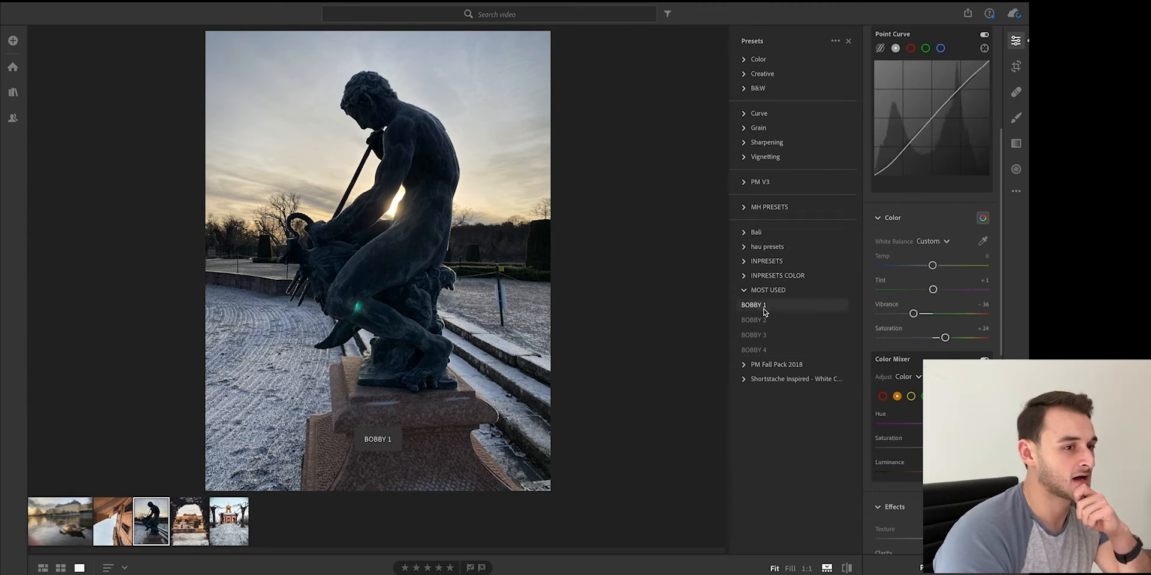
left_click(756, 323)
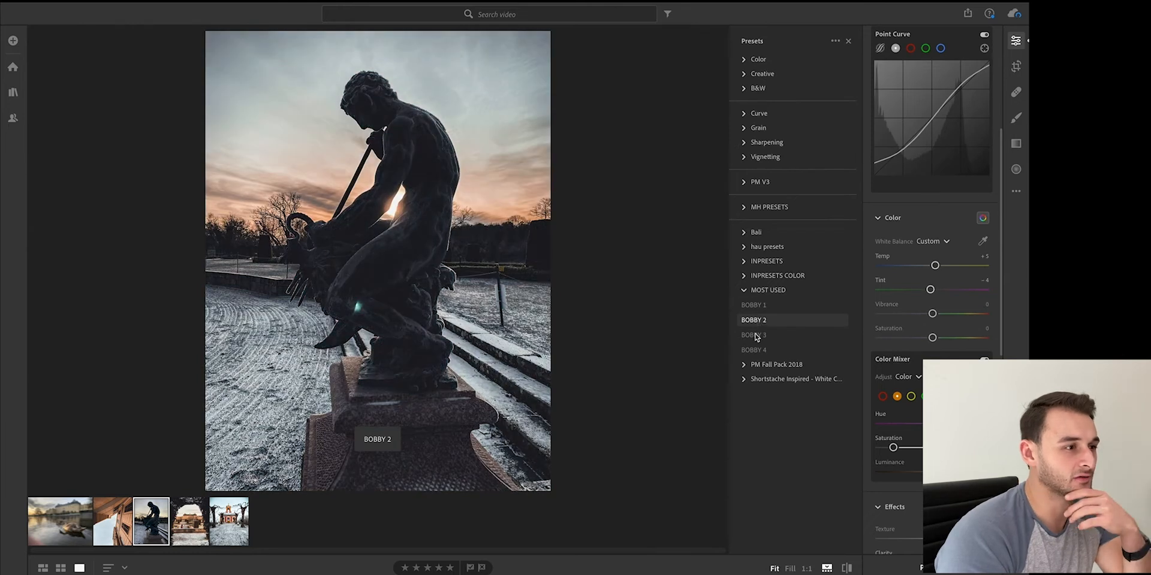
left_click(756, 337)
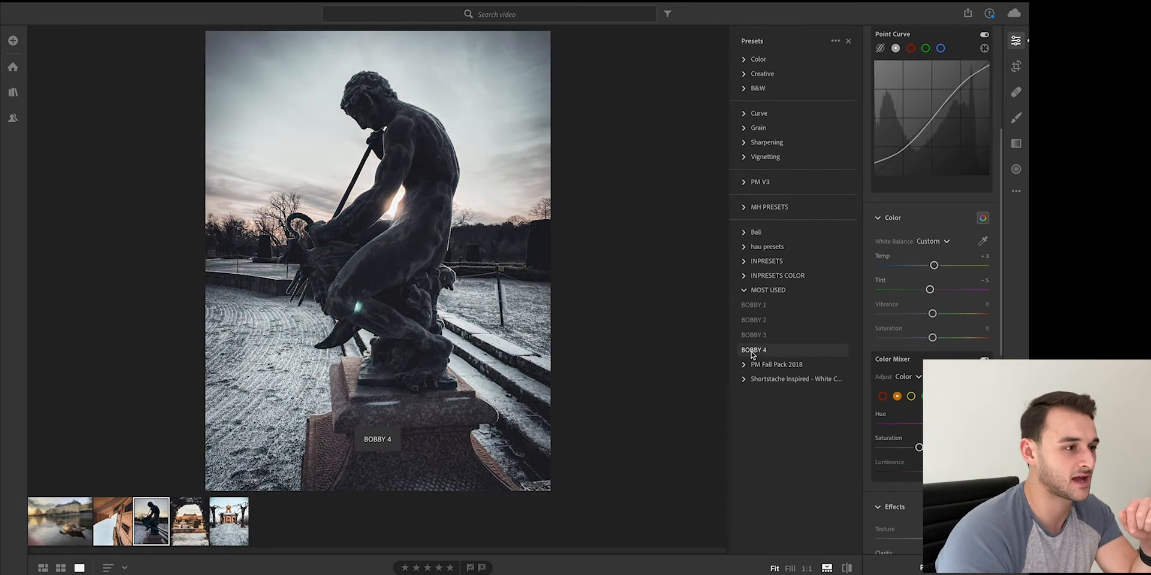
left_click(754, 339)
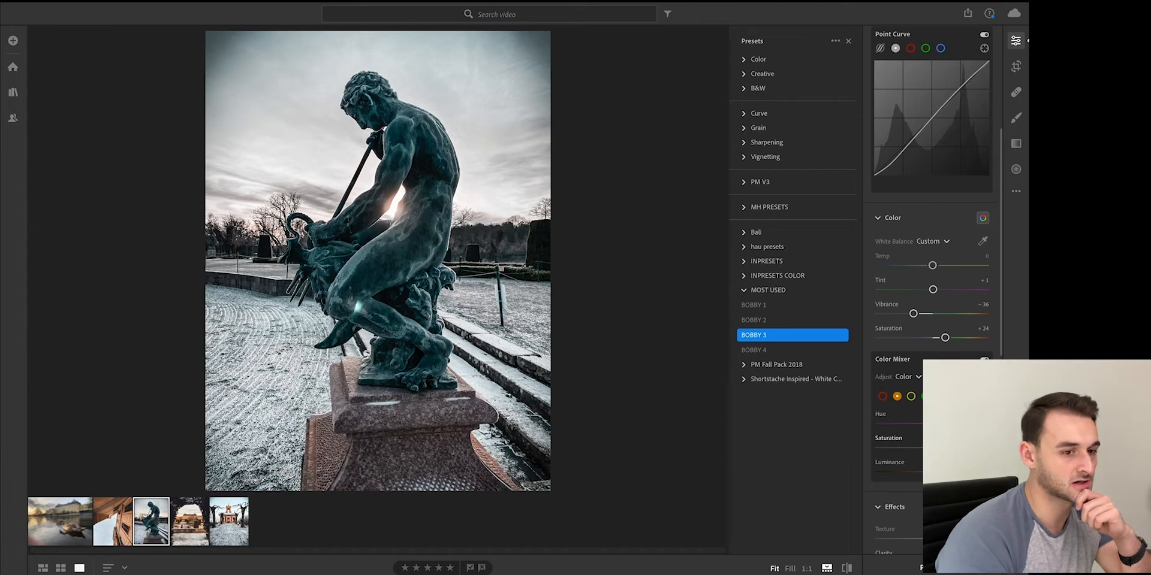
- Set the statue photo's yellow saturation to -44 in the Color Mixer and send the photo to Photoshop for editing
left_click(911, 397)
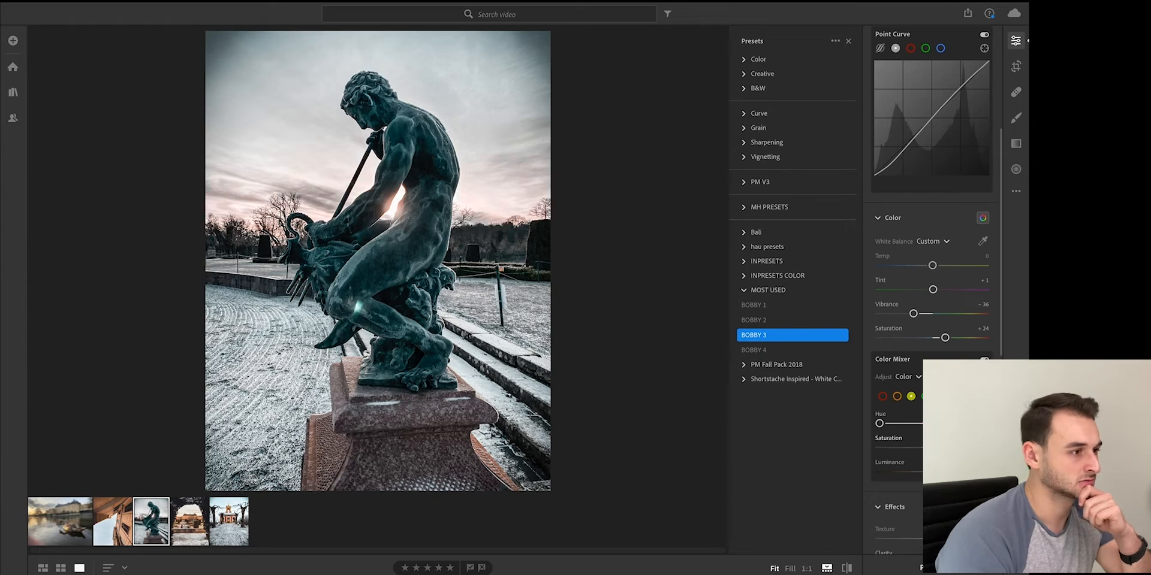
mouse_move(918, 448)
left_mouse_down()
mouse_move(899, 450)
mouse_move(910, 449)
left_mouse_up()
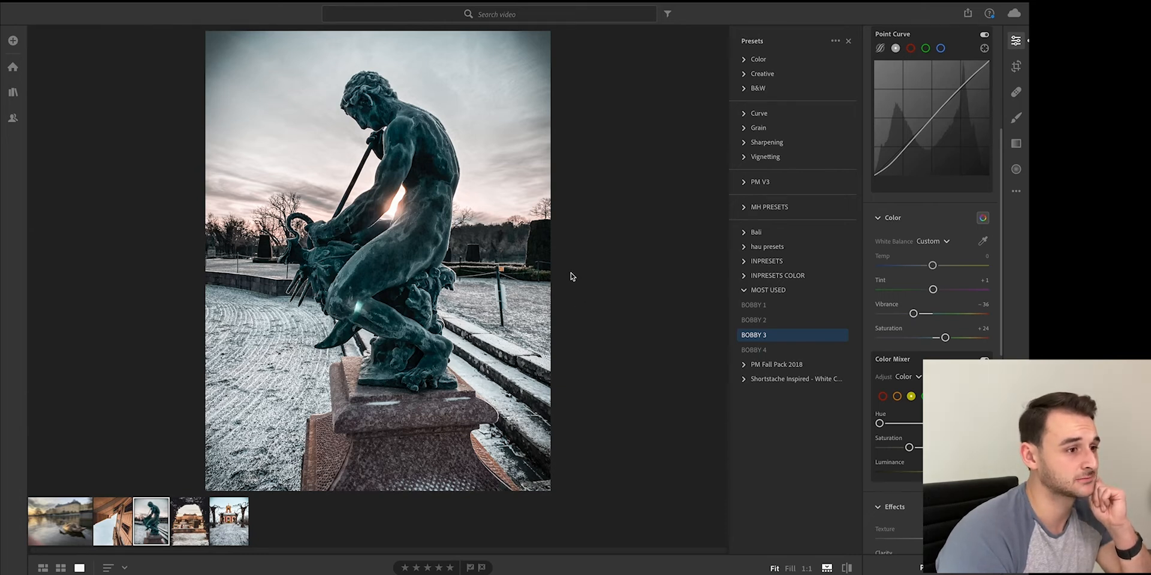
mouse_move(79, 6)
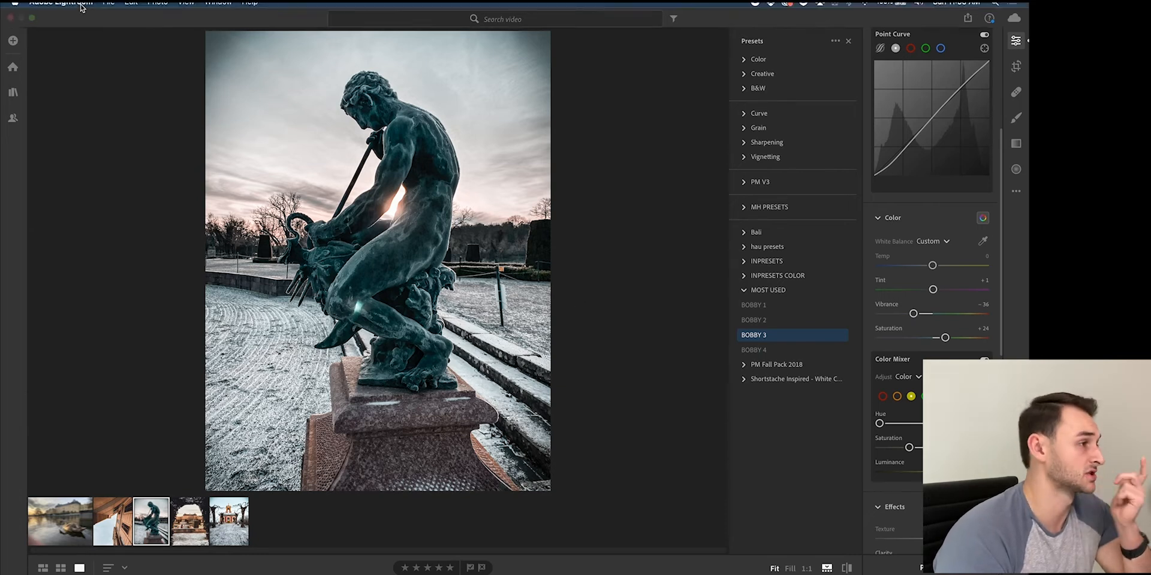
left_click(130, 9)
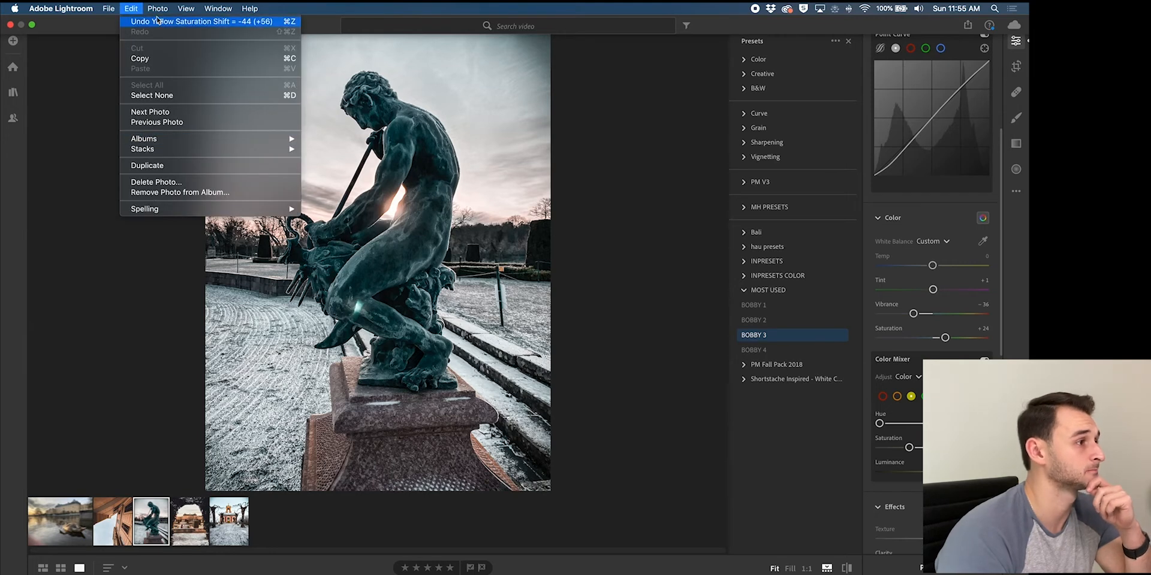
mouse_move(108, 8)
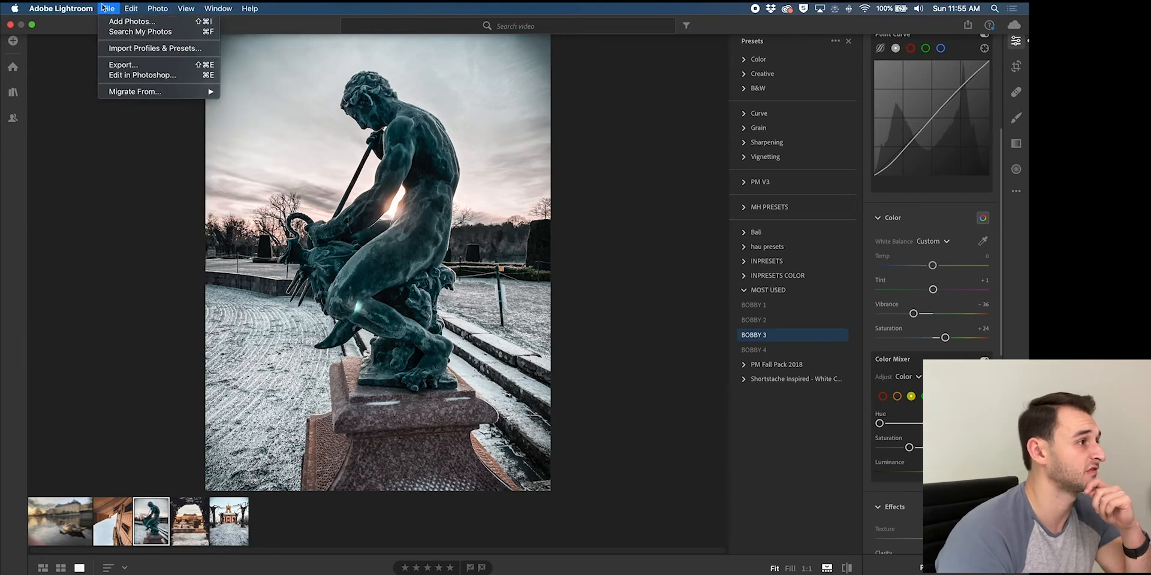
left_click(118, 77)
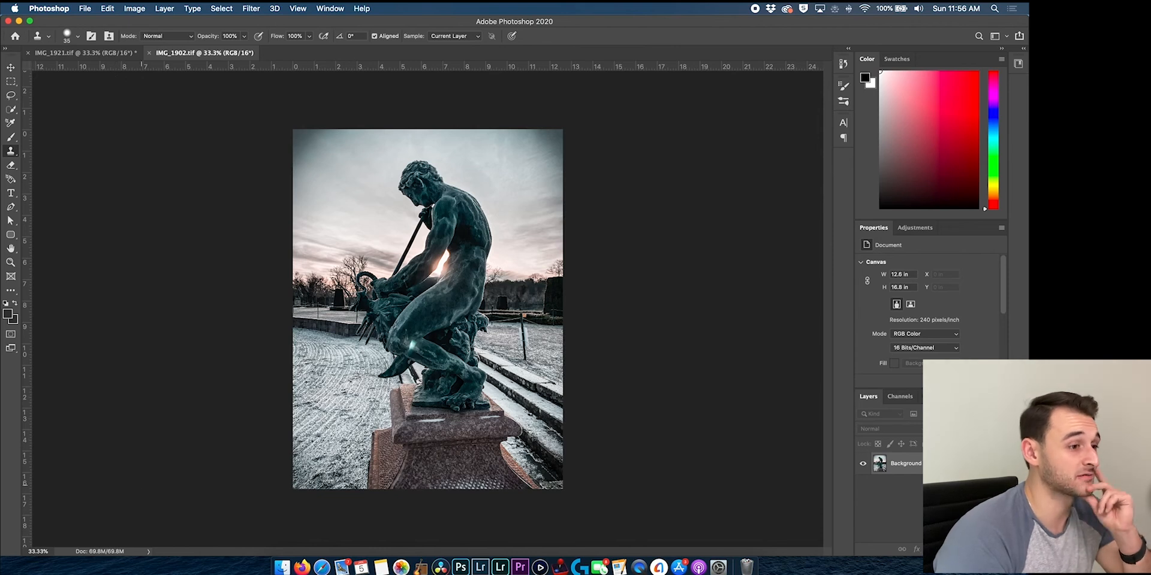
- Lasso the small distractions beside the wall and near the hedge behind the statue, and fill them to clean the background
left_click(11, 95)
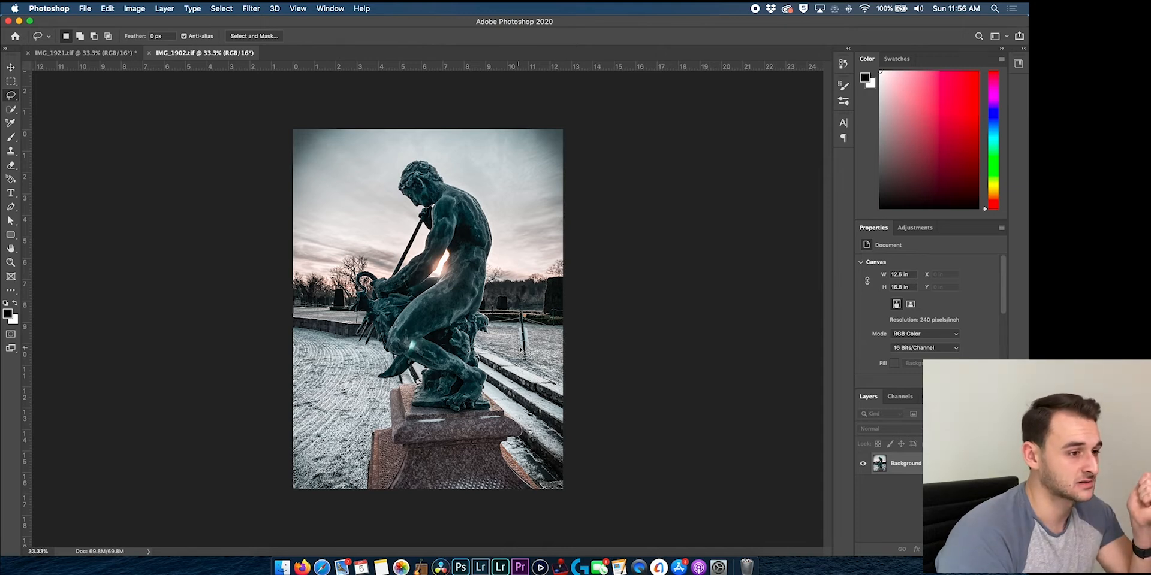
key("shift+F5")
key("Return")
left_click_drag(349, 312, 308, 309)
left_click_drag(559, 313, 556, 329)
key("super+plus")
key("super+plus")
scroll(455, 323, "right", 3)
key("s")
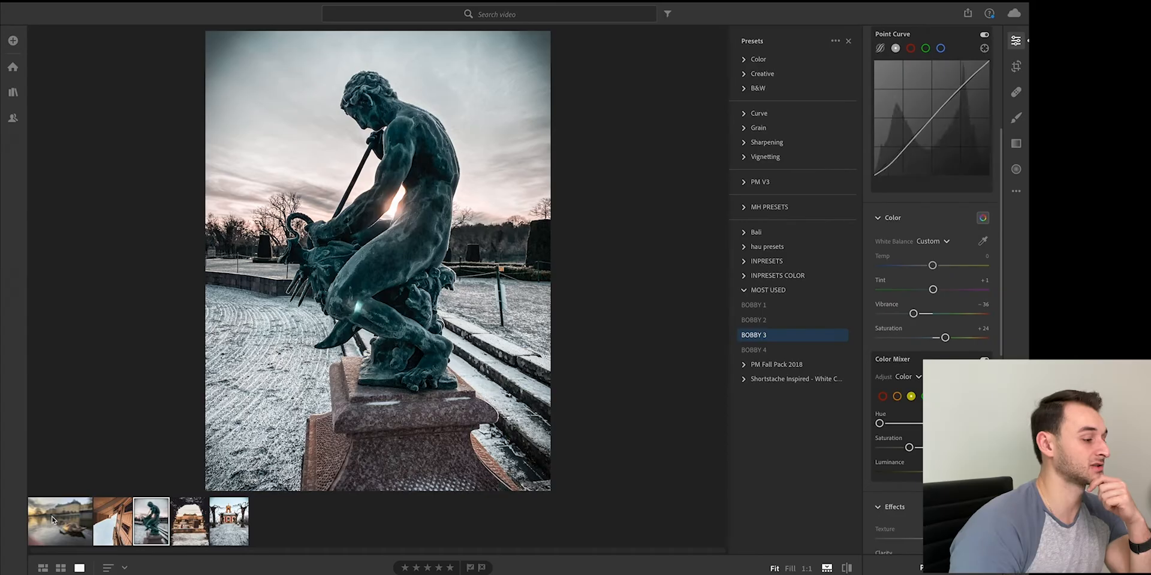
- Switch to Lightroom, open the swan photo and apply the BOBBY 2 preset
left_click(53, 521)
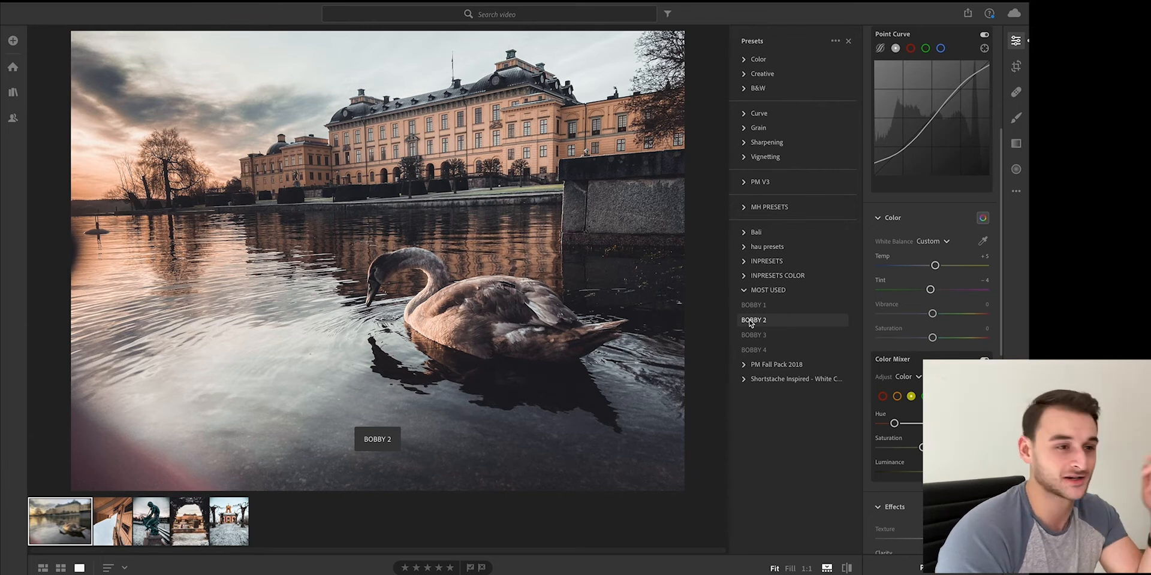
left_click(750, 321)
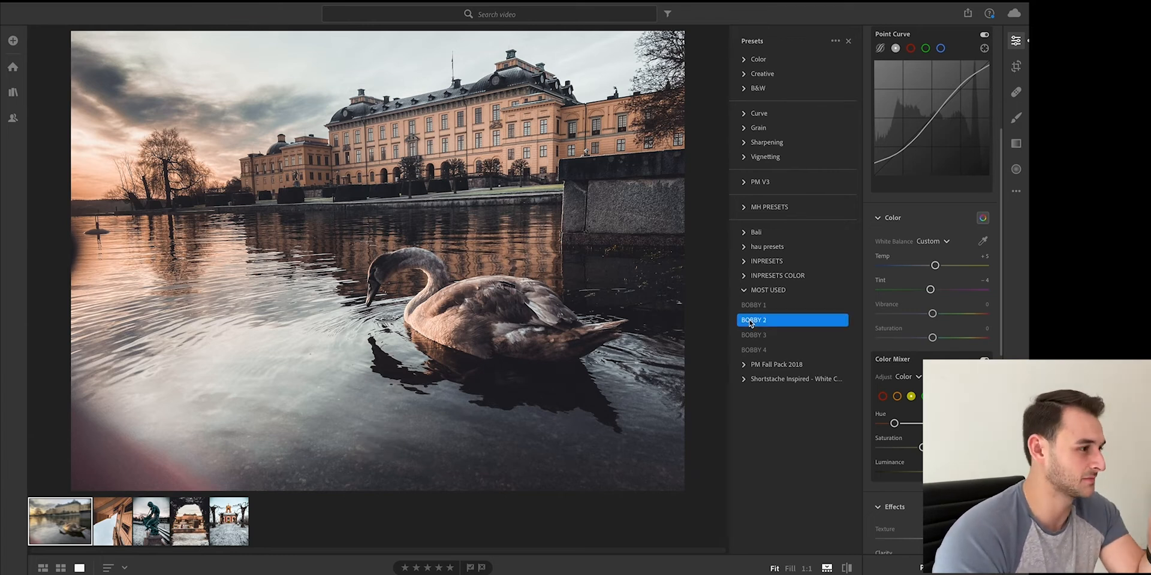
- Crop the swan photo to the 4 x 5 / 8 x 10 ratio and reposition it so the frame trims mostly the wall side
left_click(1016, 66)
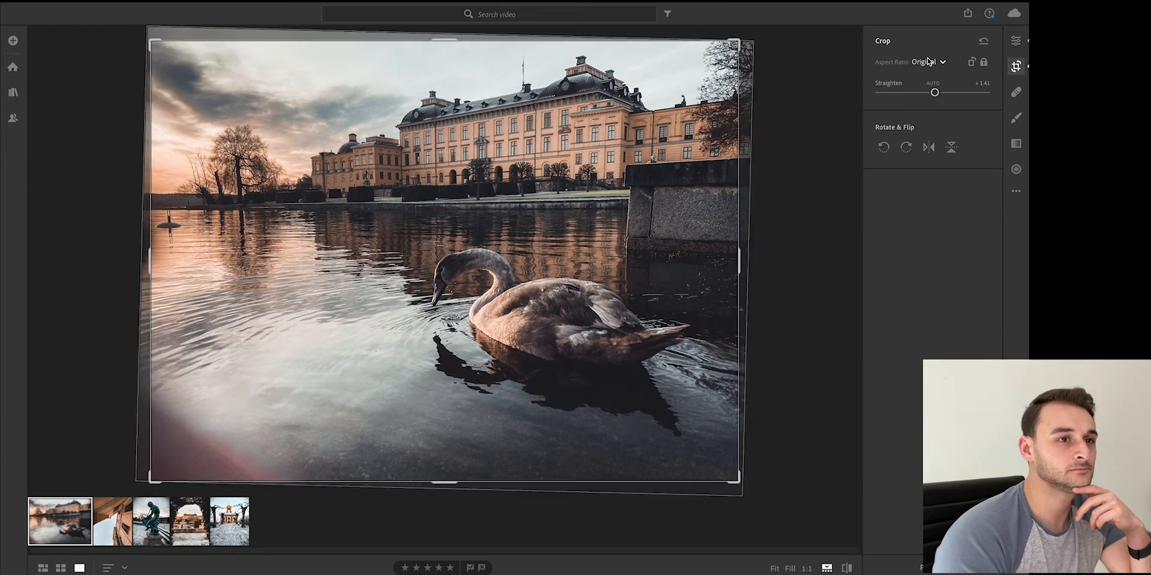
left_click(929, 62)
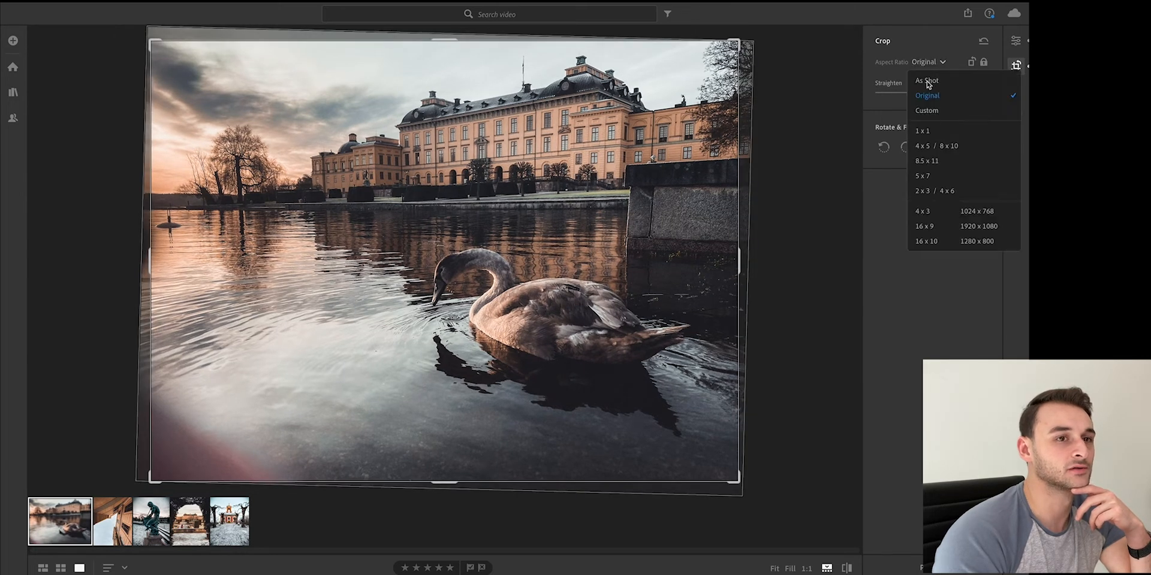
left_click(926, 146)
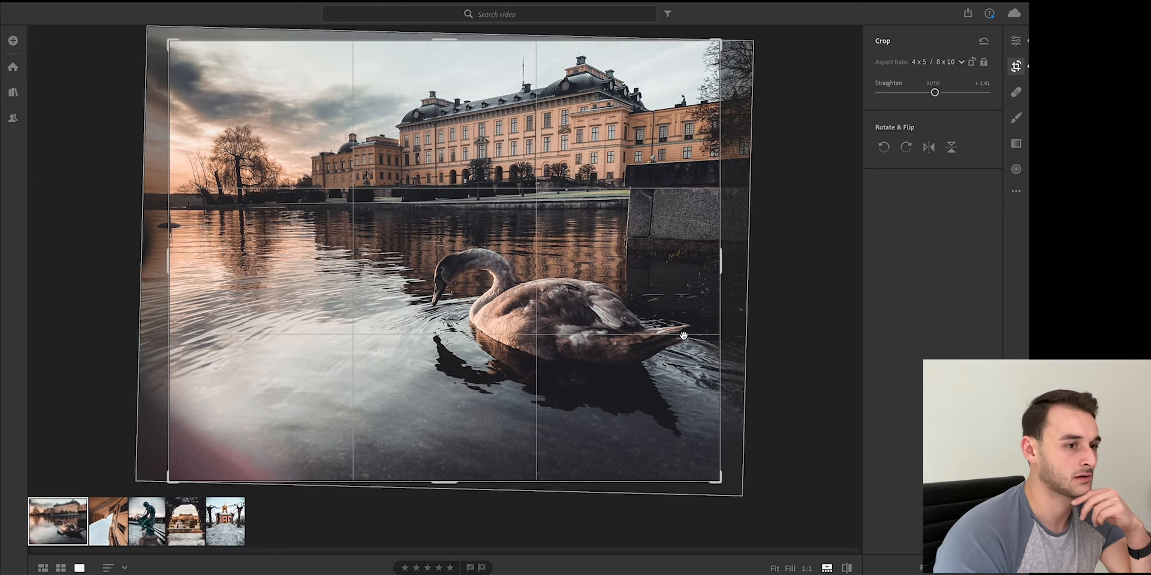
left_click_drag(650, 125, 692, 126)
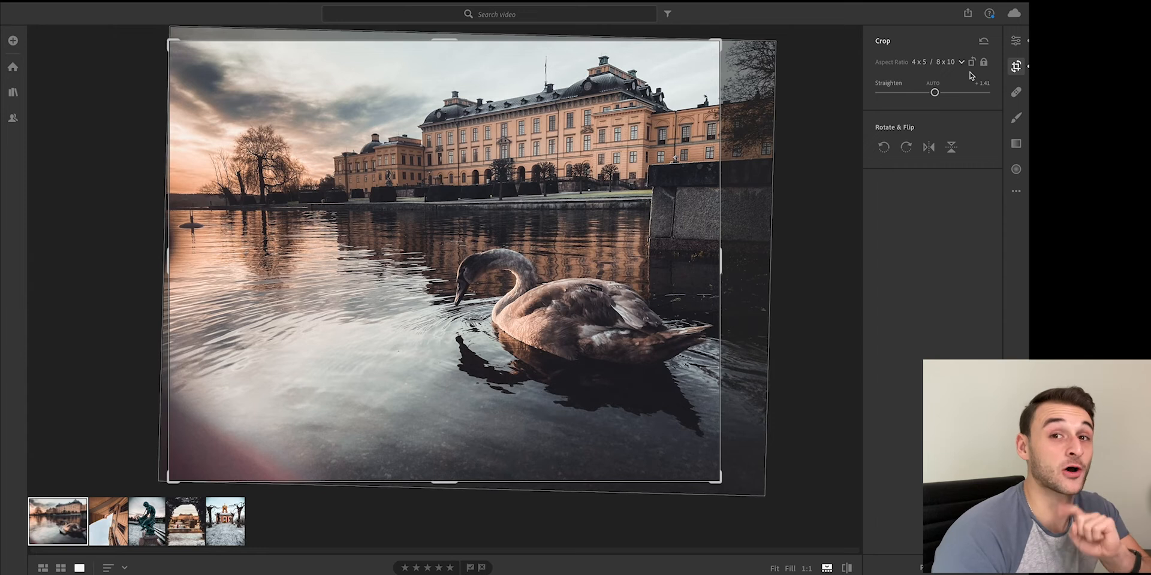
left_click(1019, 42)
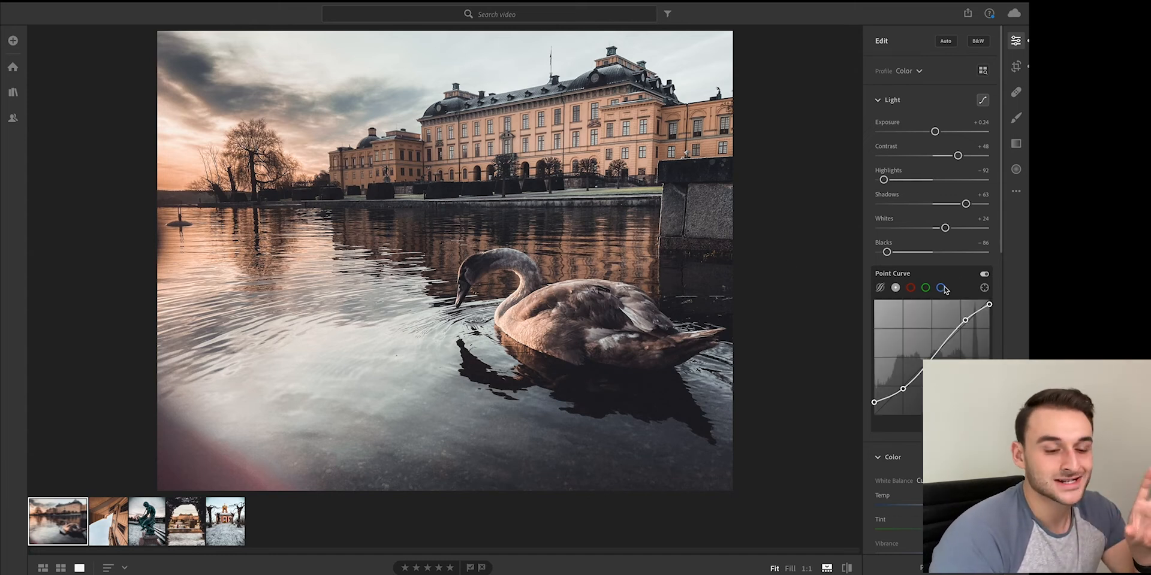
- Try raising the swan photo's orange saturation and setting vibrance to +17, and undo both changes
scroll(932, 288, "down", 5)
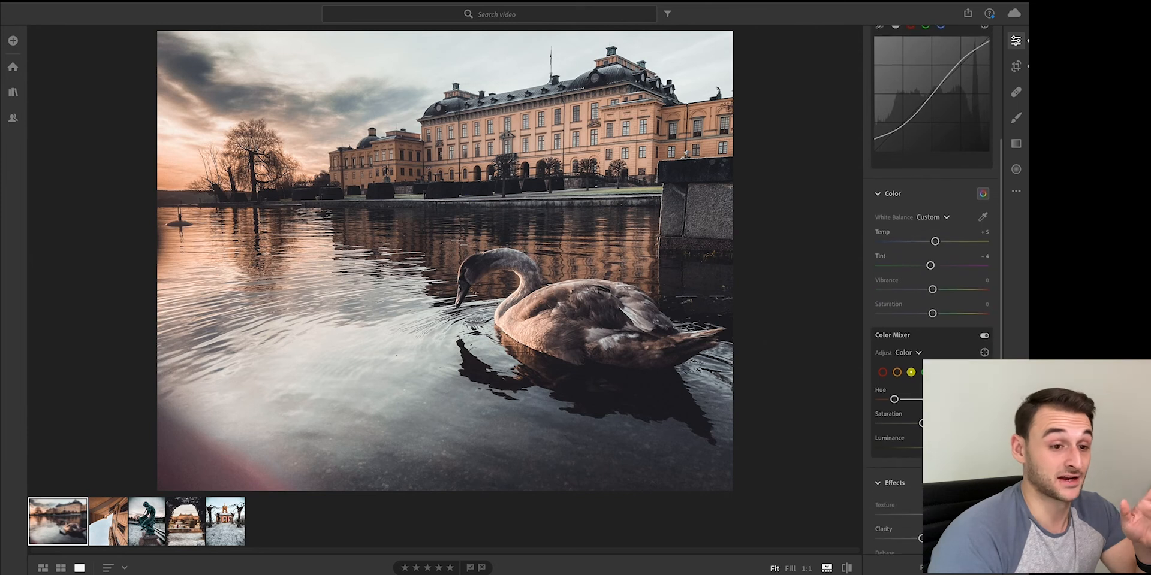
left_click(897, 373)
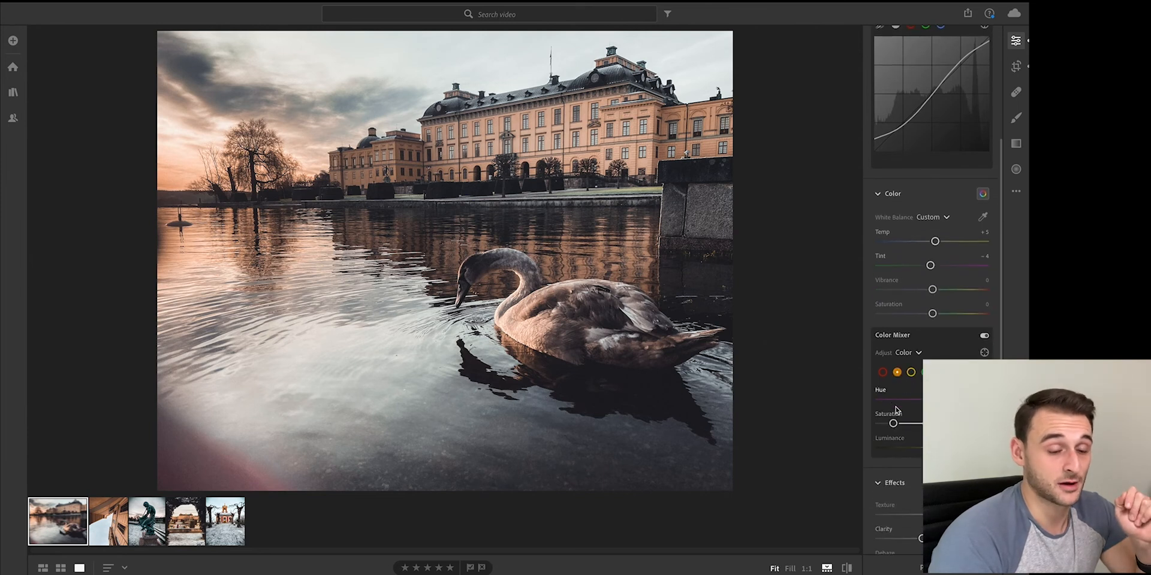
left_click_drag(894, 425, 916, 425)
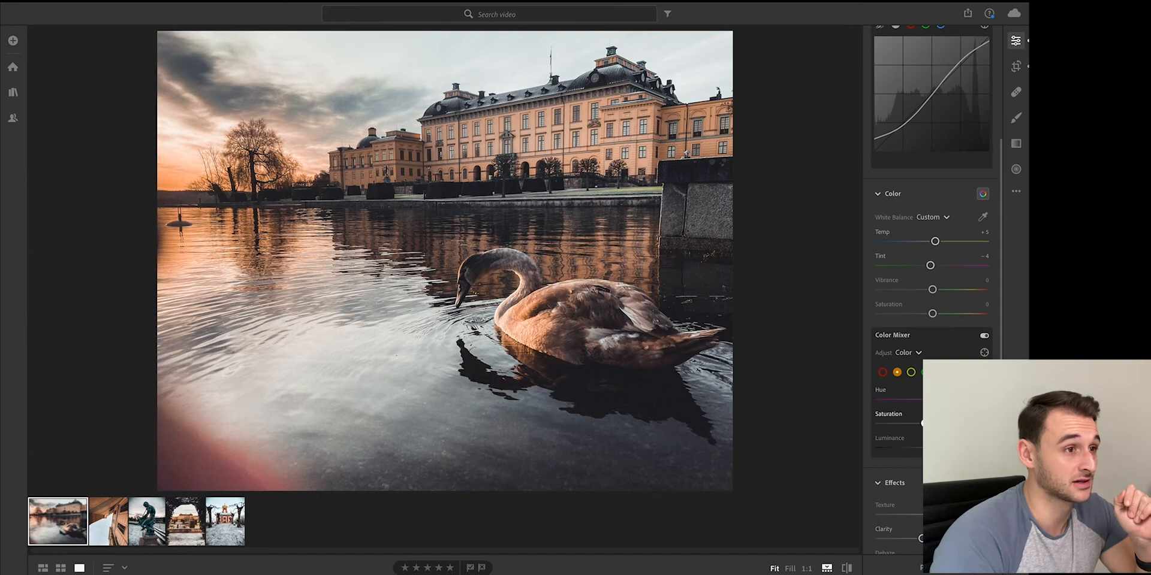
scroll(932, 288, "down", 4)
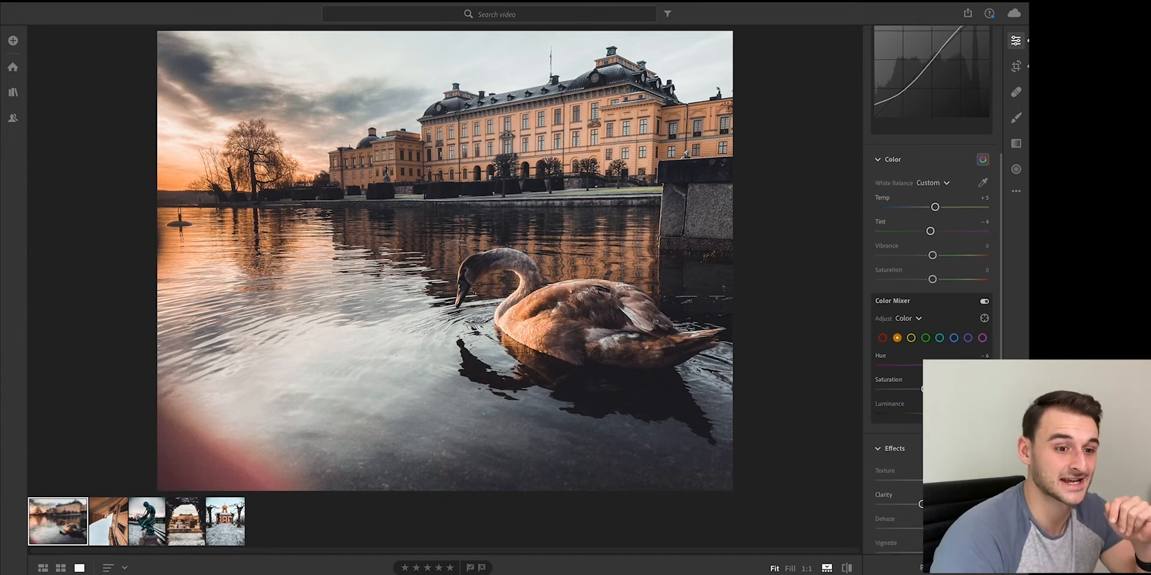
scroll(932, 192, "up", 5)
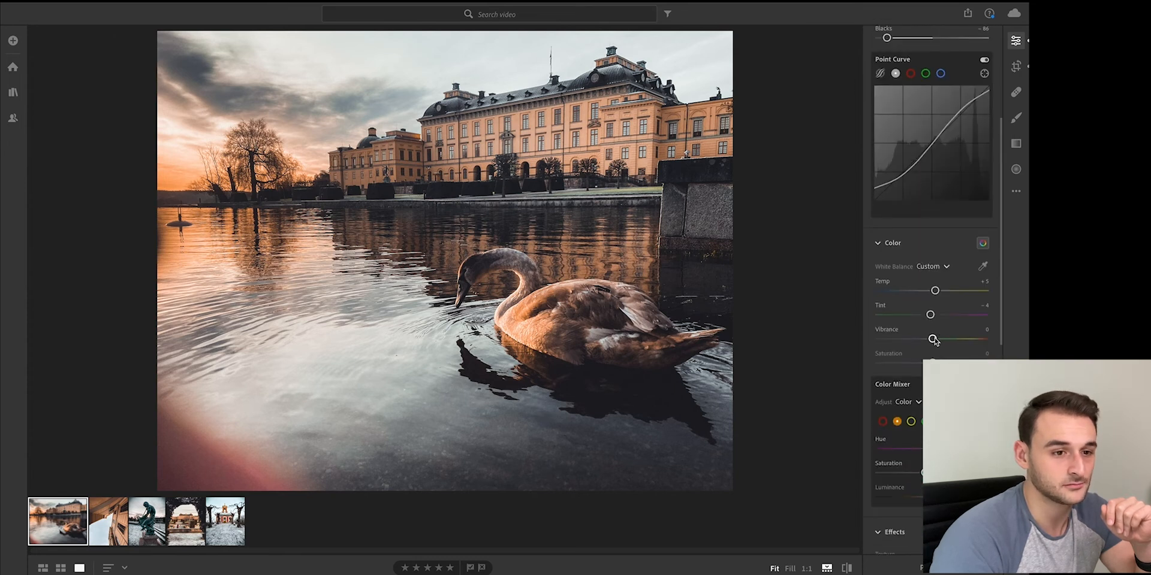
left_click_drag(933, 339, 943, 340)
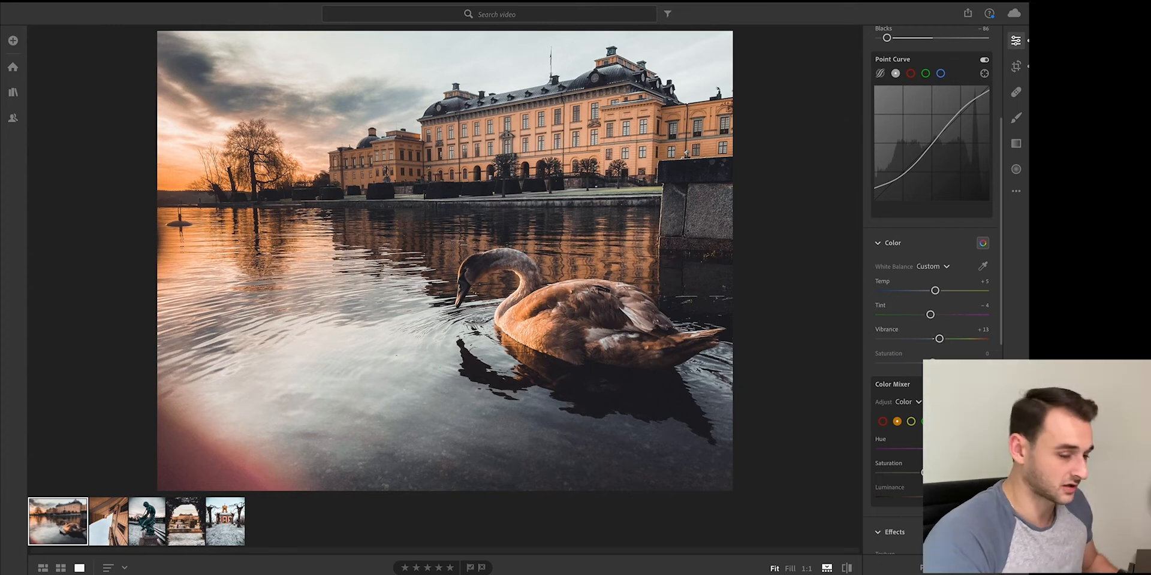
key("ctrl+z")
key("ctrl+z")
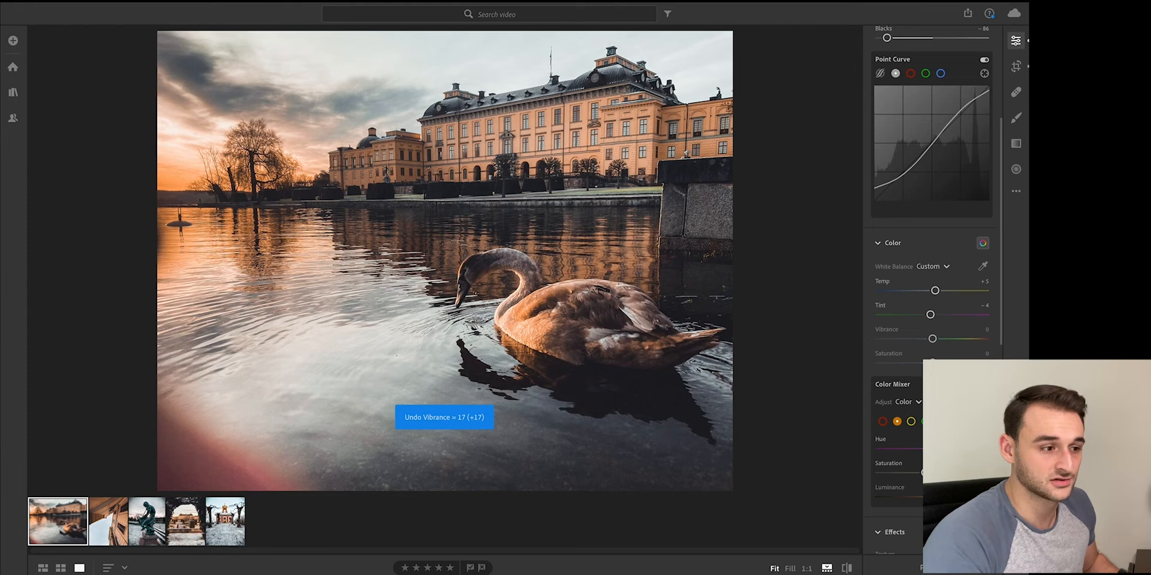
key("ctrl+z")
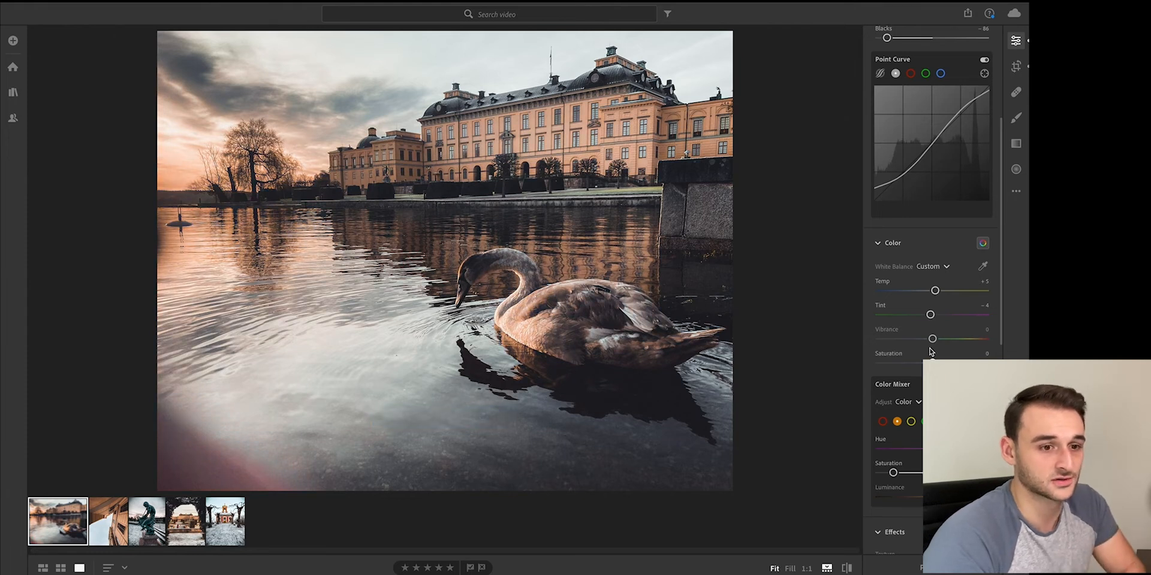
- Set the swan photo's vibrance to +30
left_click_drag(933, 340, 942, 340)
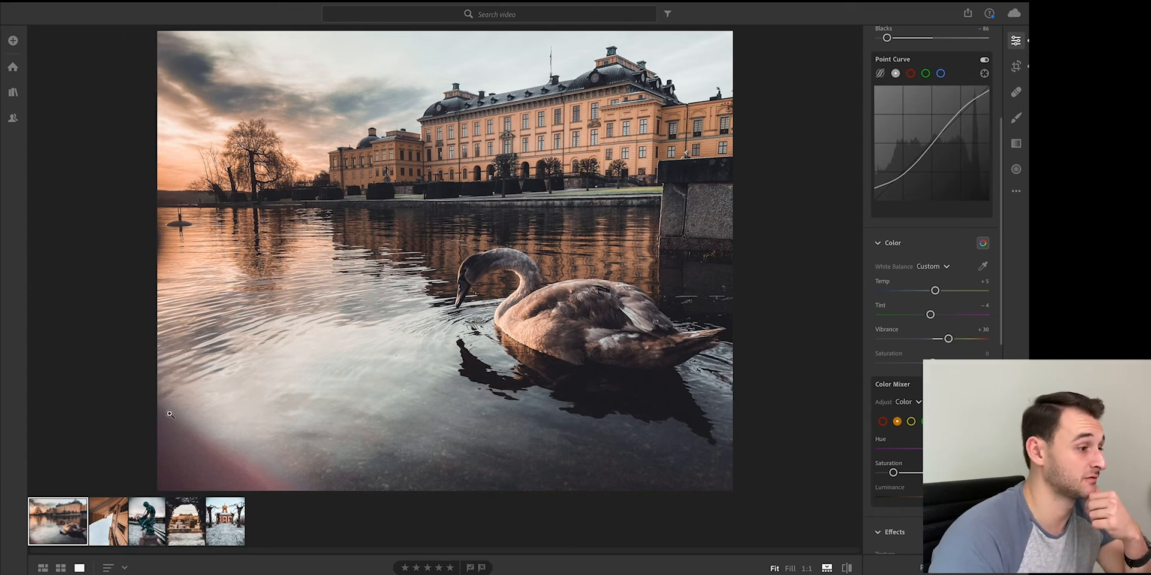
- Try healing the pink flare in the water at the photo's lower-left corner with a size 81 Healing Brush, and undo the stroke
left_click(1016, 92)
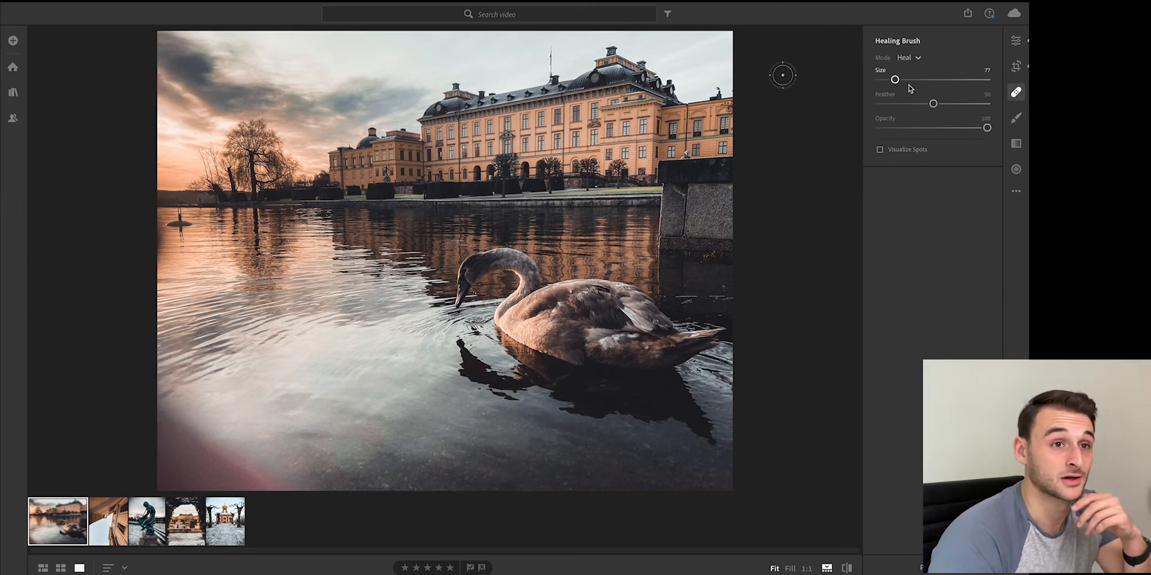
left_click_drag(896, 80, 911, 80)
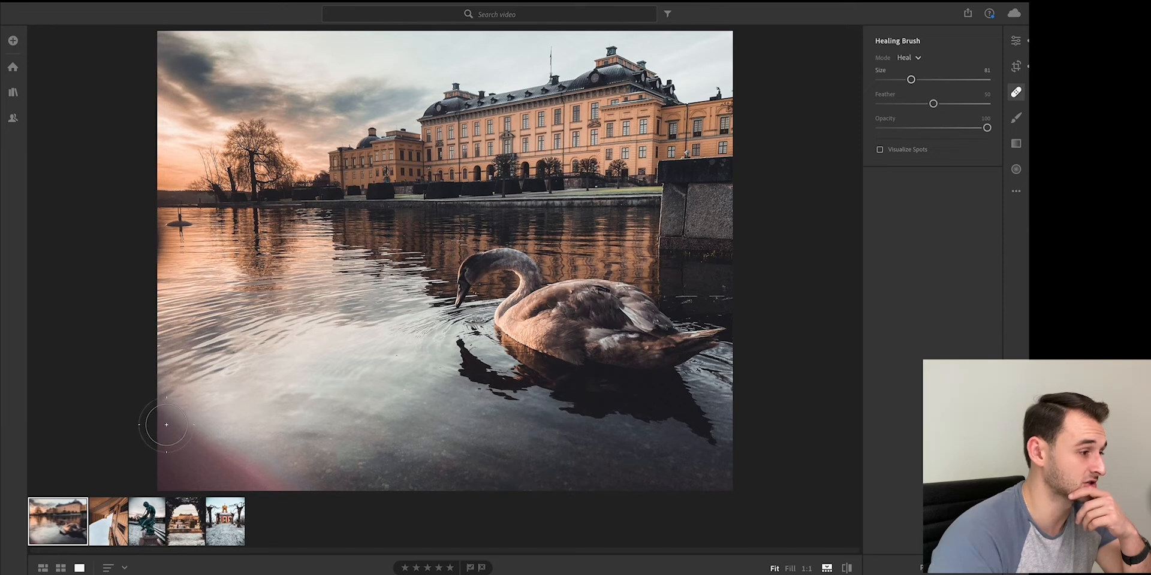
mouse_move(166, 425)
left_mouse_down()
mouse_move(172, 459)
mouse_move(270, 486)
mouse_move(249, 475)
left_mouse_up()
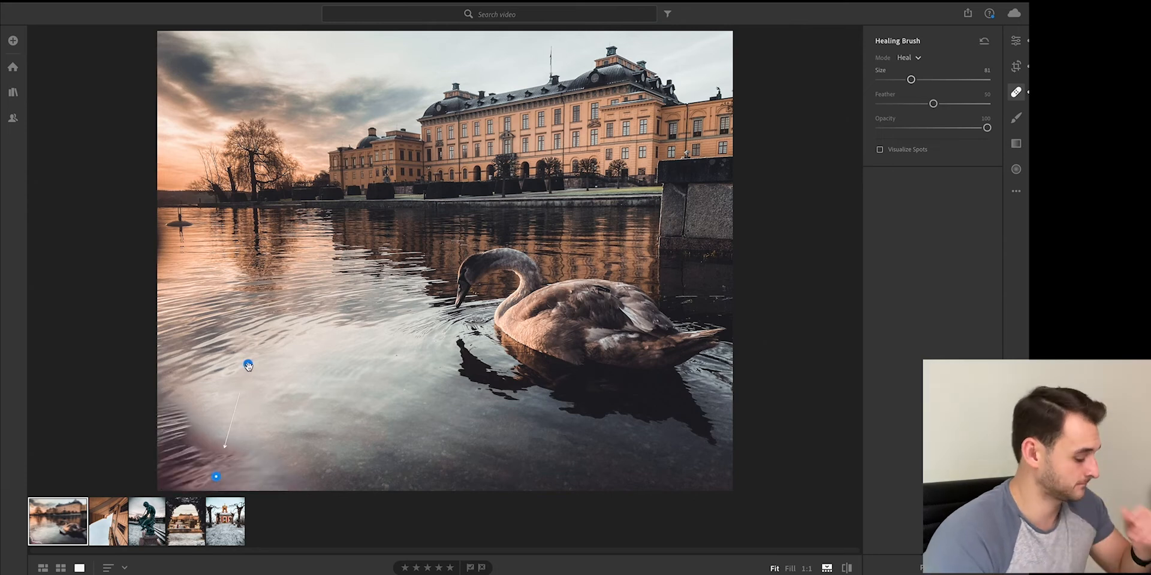
key("ctrl+z")
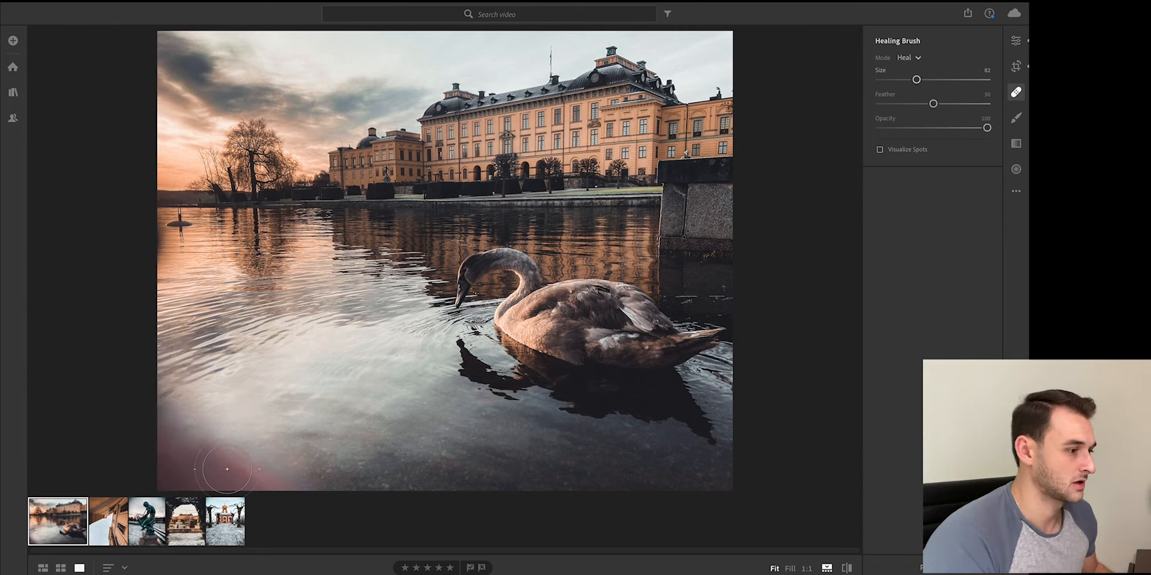
- Try covering the pink flare with healing spots of size 82 and feather 17 sampled from clean water, and remove the spots
left_click(978, 104)
left_click_drag(979, 104, 898, 104)
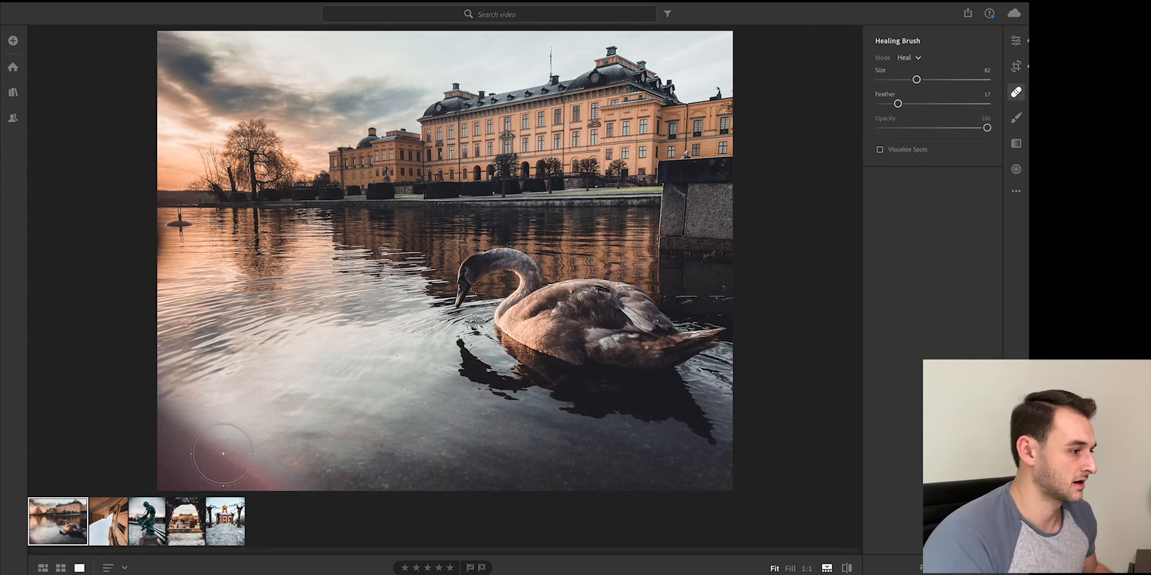
left_click(174, 443)
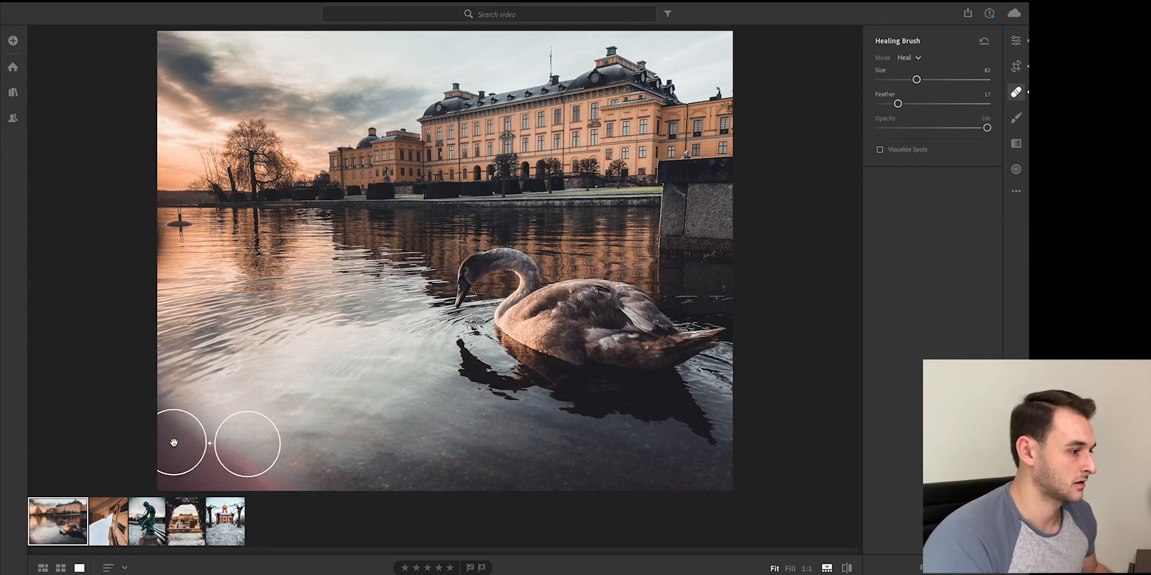
left_click_drag(300, 390, 324, 390)
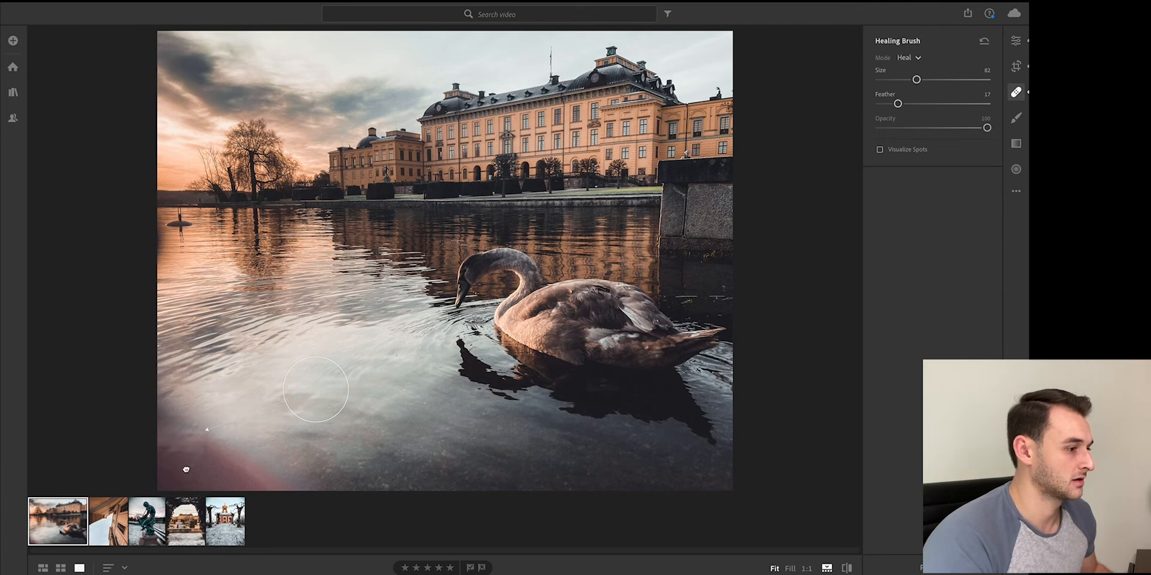
left_click(222, 466)
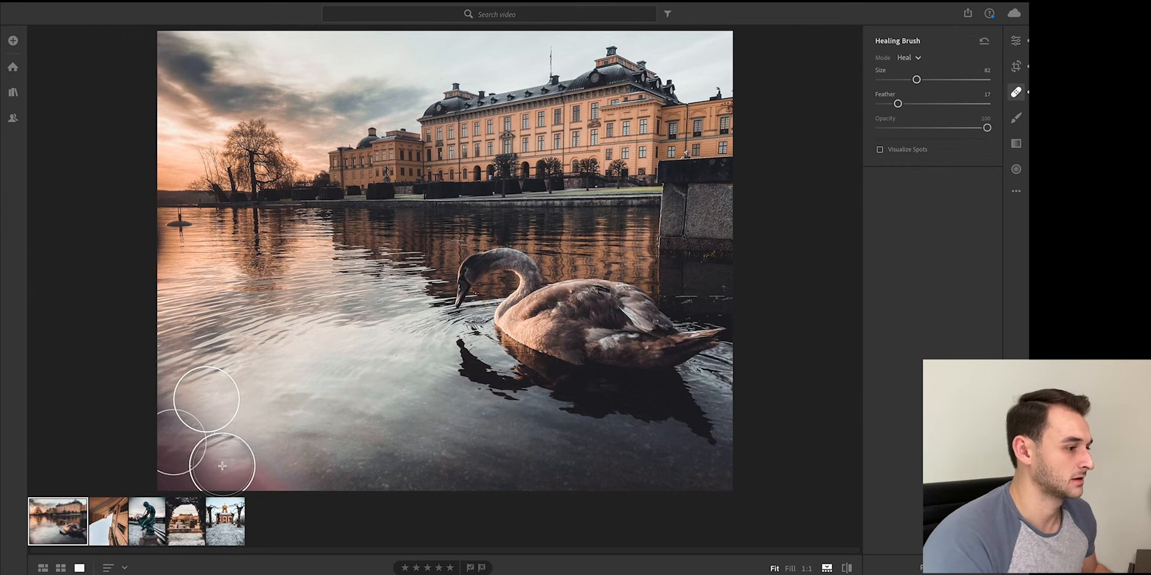
left_click_drag(230, 388, 305, 387)
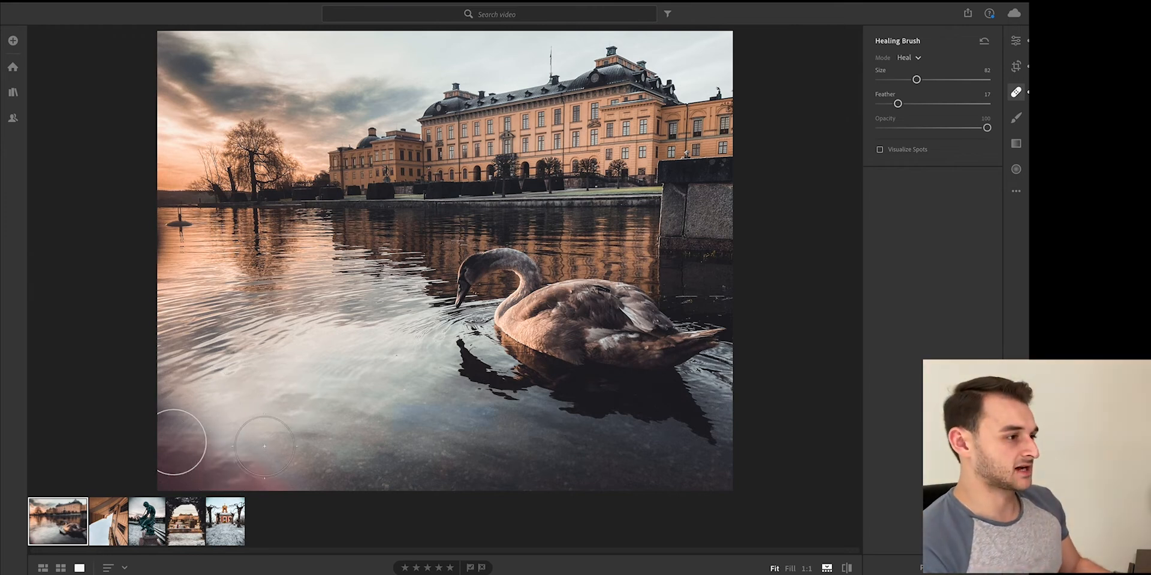
key("ctrl+z")
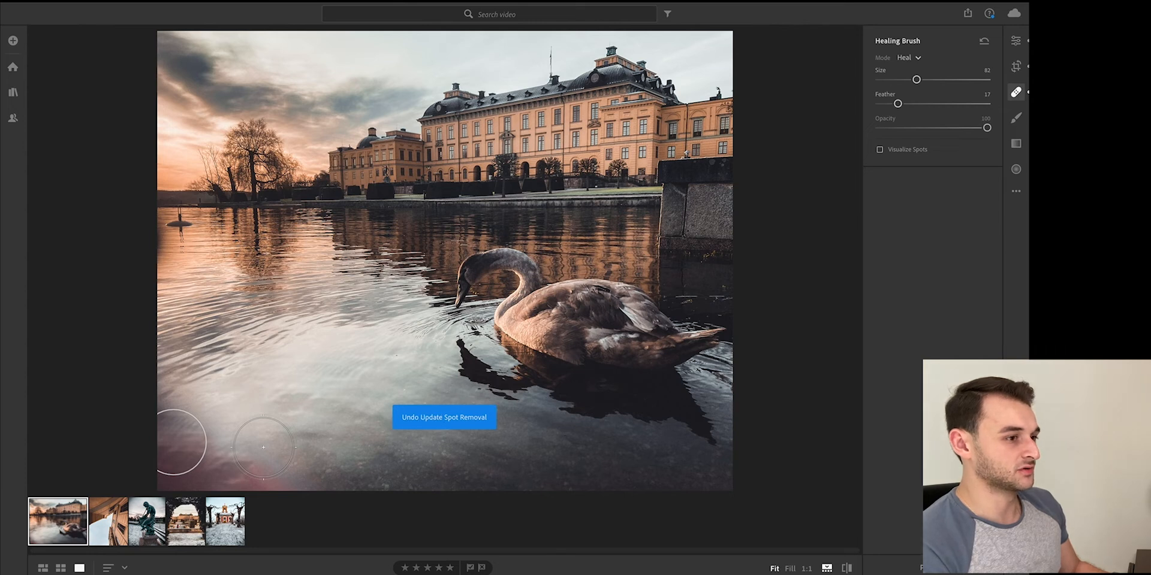
left_click(198, 432)
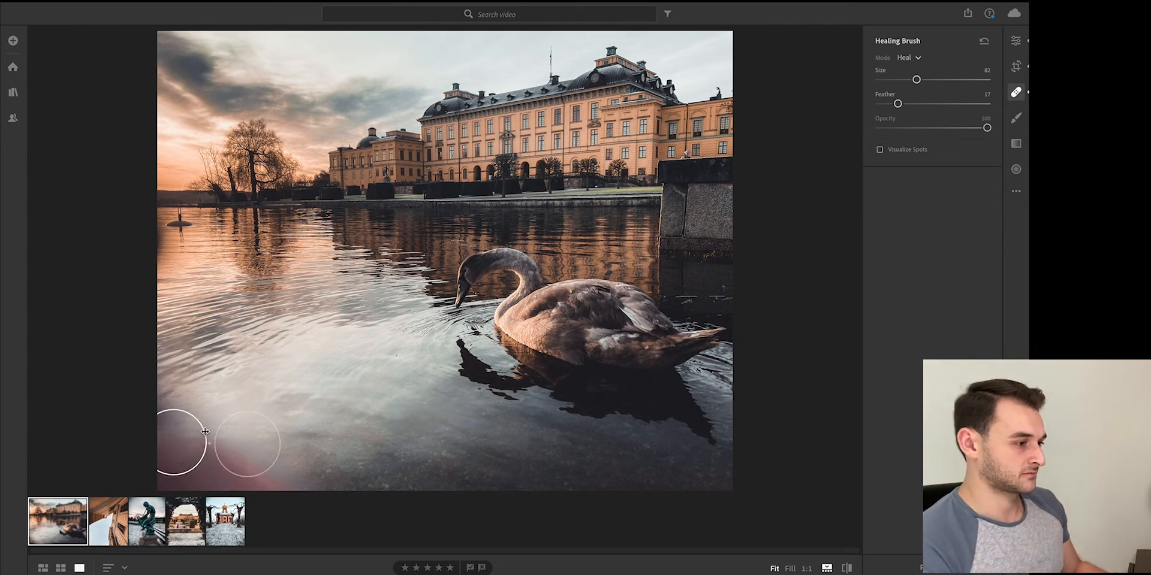
key("Delete")
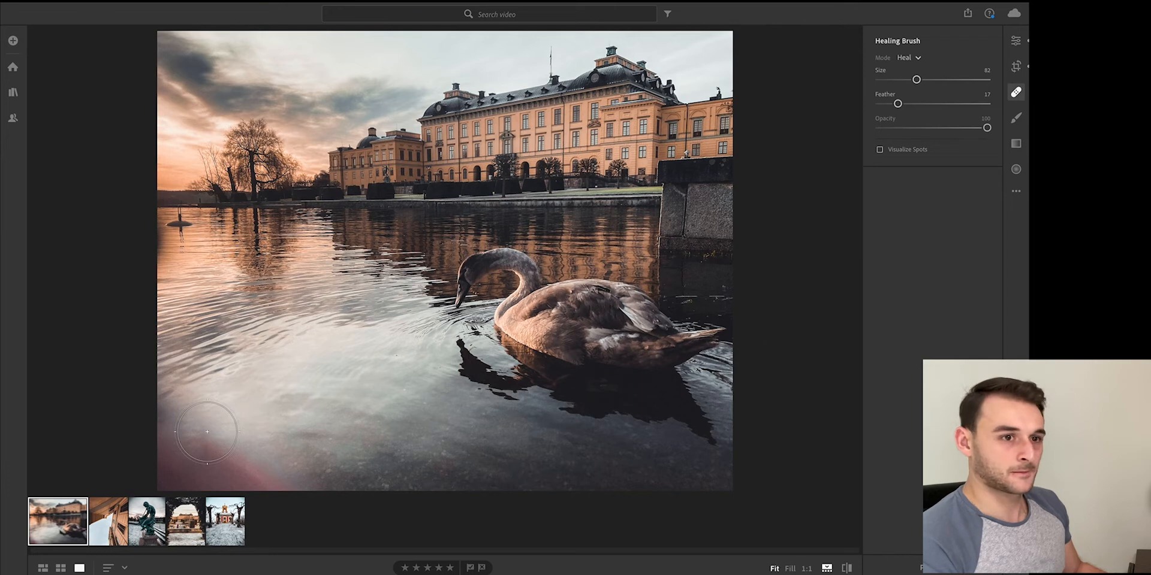
- Place a Radial Gradient over the swan, reshape and tilt the ellipse to follow its body, and set the feather to 55
left_click(1016, 170)
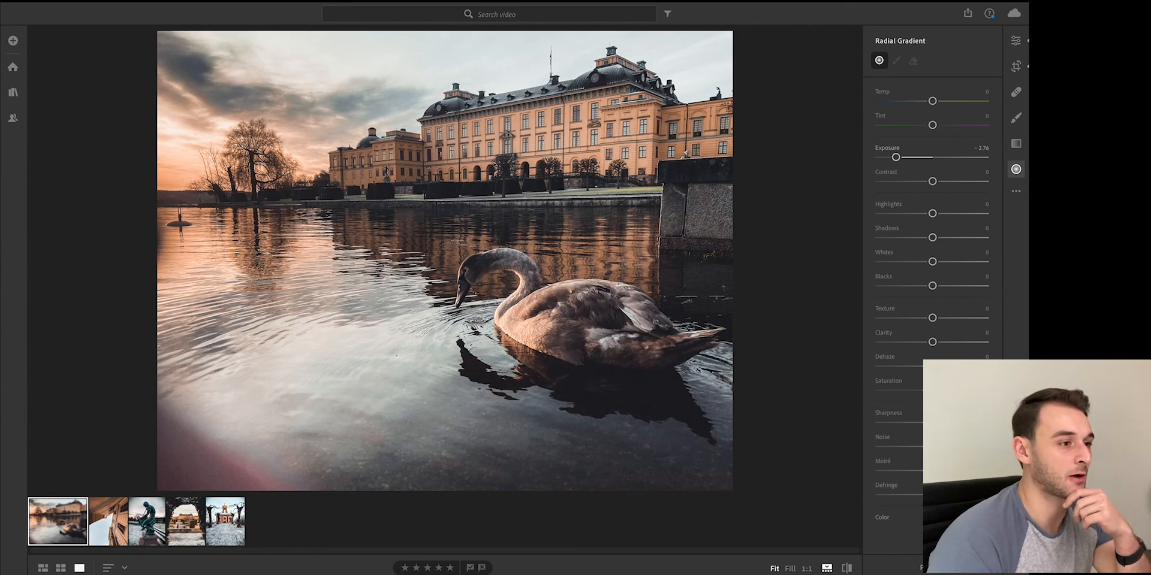
left_click_drag(693, 366, 857, 426)
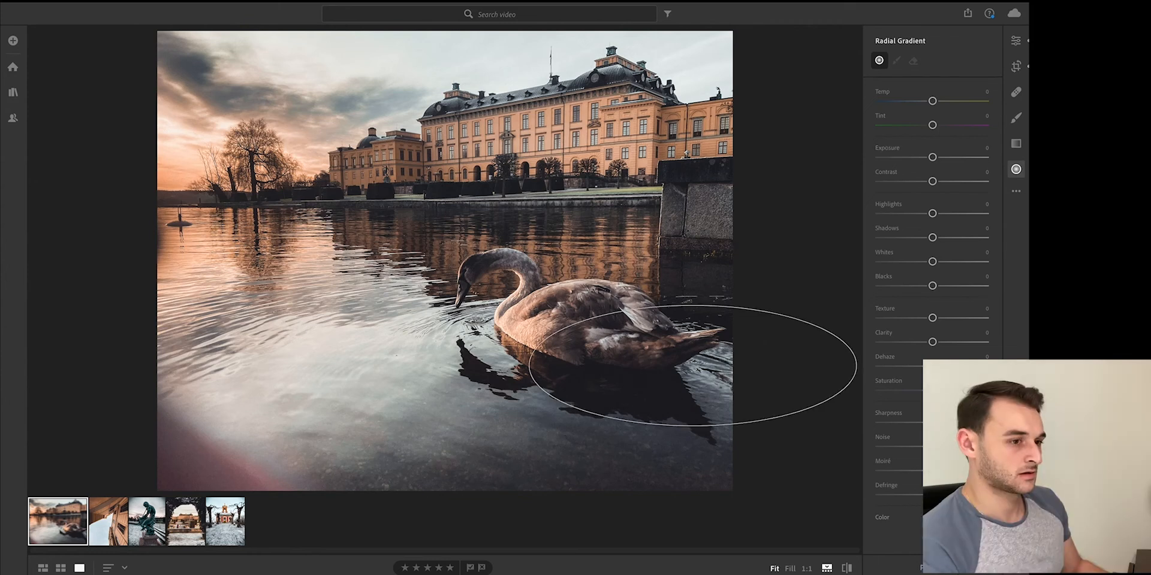
left_click_drag(695, 368, 576, 321)
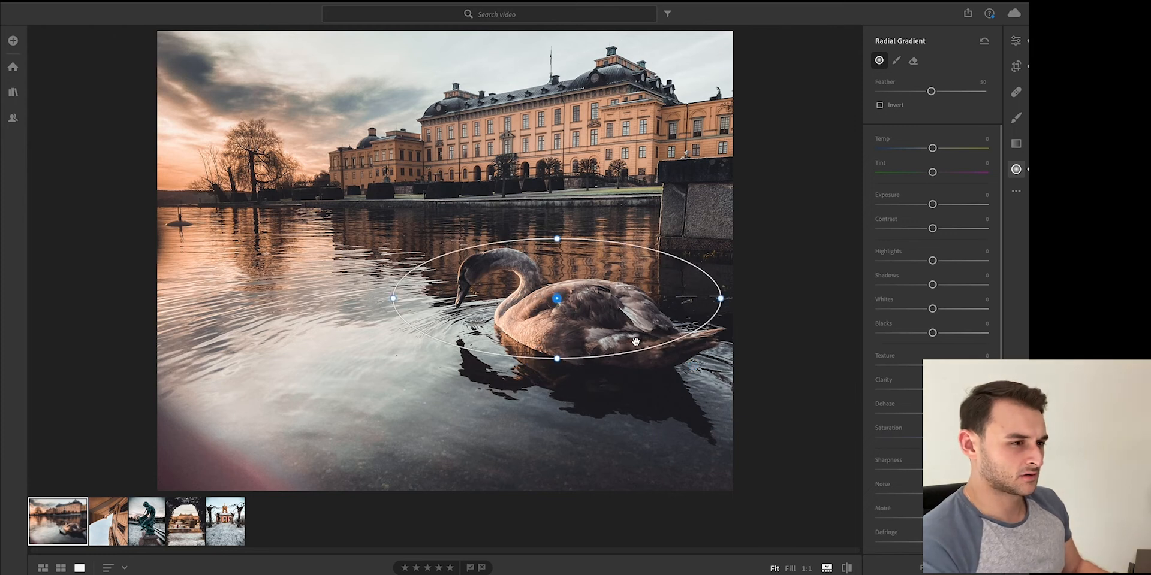
left_click_drag(559, 370, 533, 374)
left_click_drag(552, 305, 575, 322)
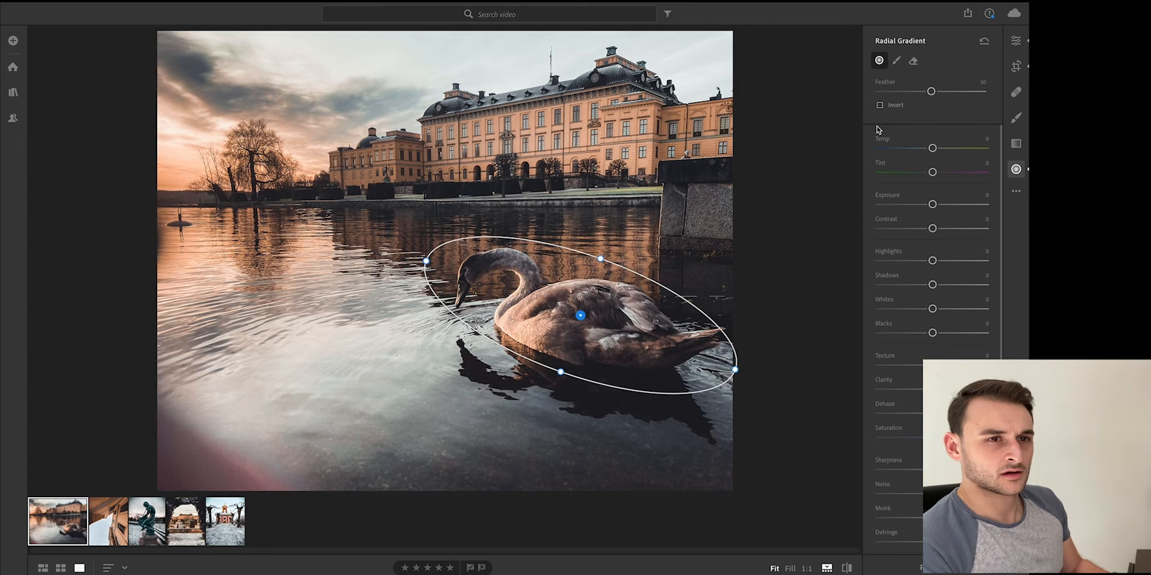
left_click_drag(931, 92, 938, 91)
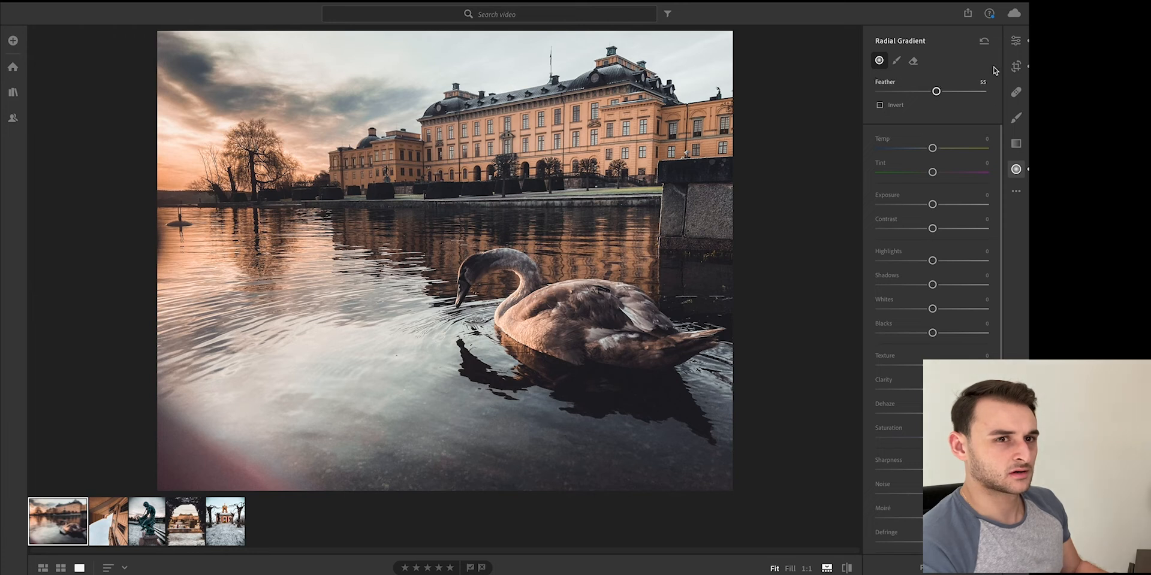
- Set the exposure of the swan's radial gradient to +0.72 and delete the stray gradients placed beside the photo
left_click_drag(933, 204, 938, 205)
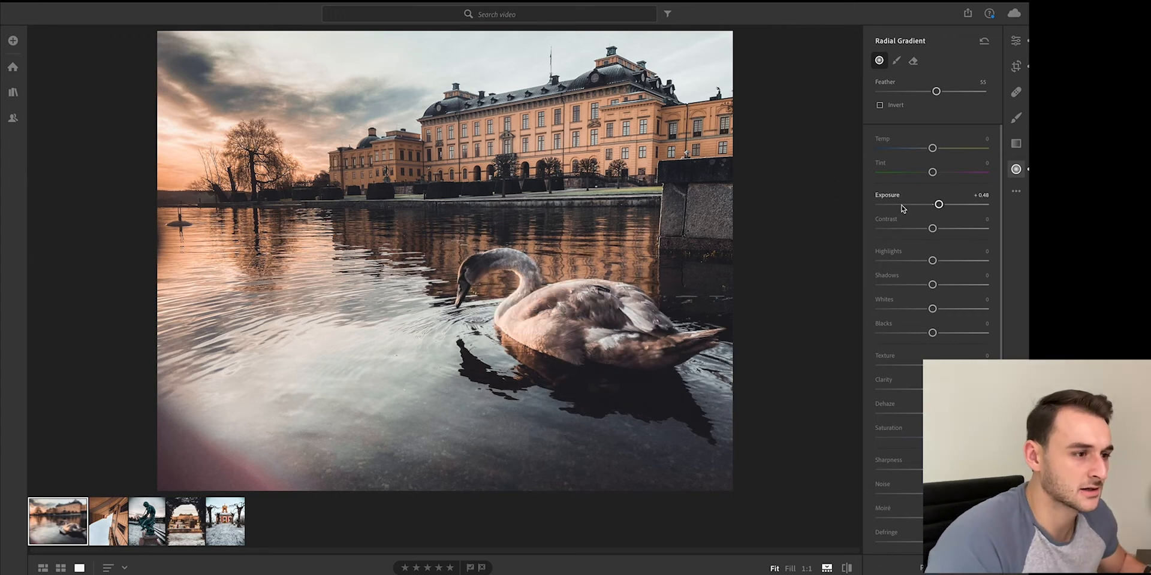
left_click_drag(939, 205, 941, 206)
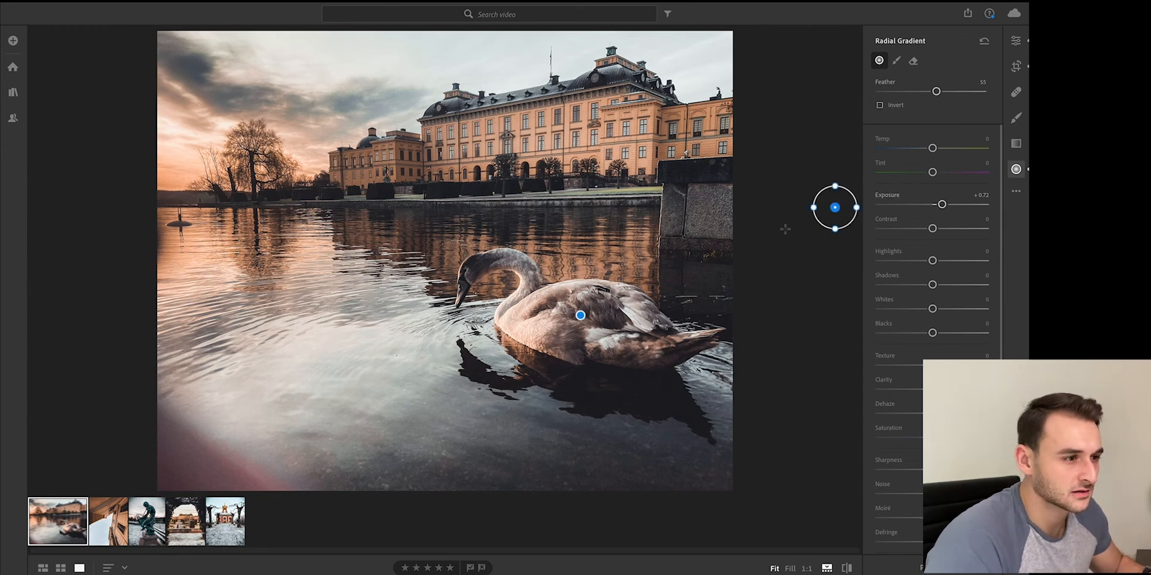
left_click(752, 223)
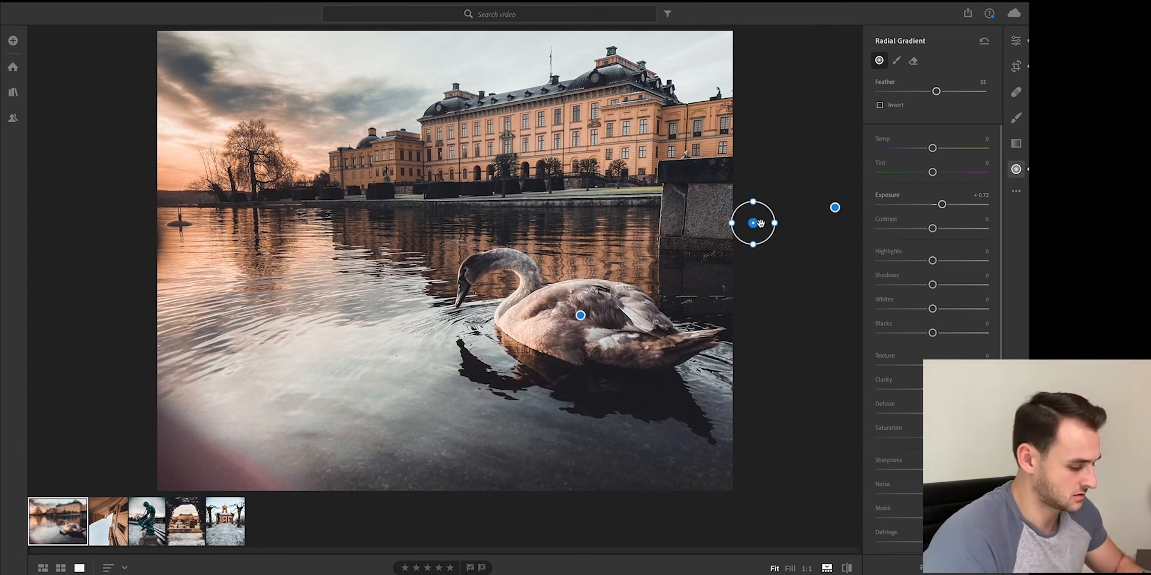
left_click(834, 207)
key("Delete")
- Set the blacks of the swan's radial gradient to -33
left_click(580, 315)
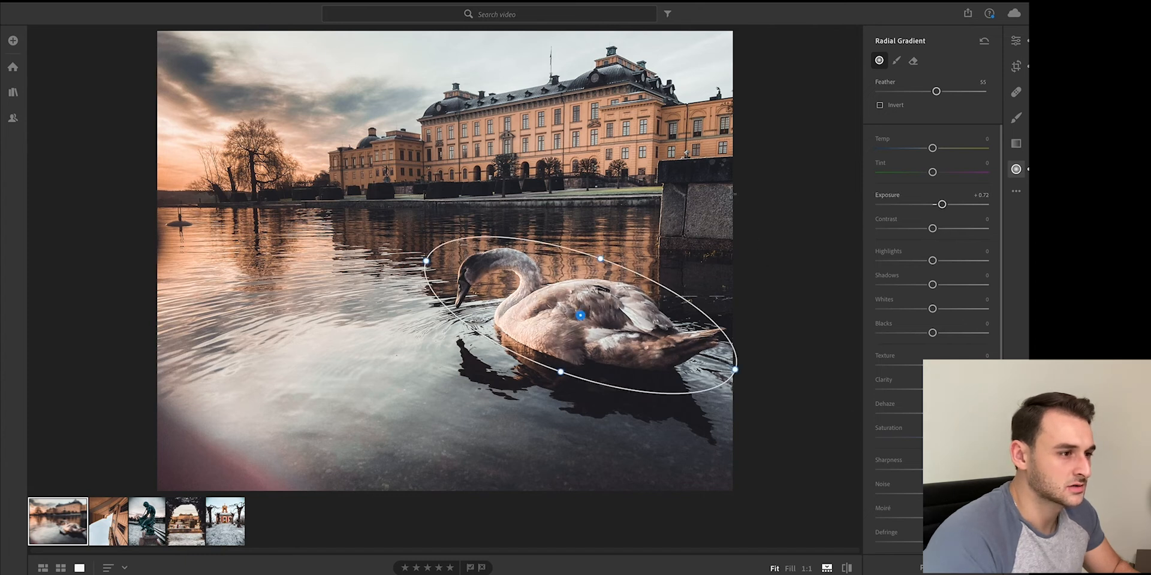
left_click_drag(933, 338, 922, 337)
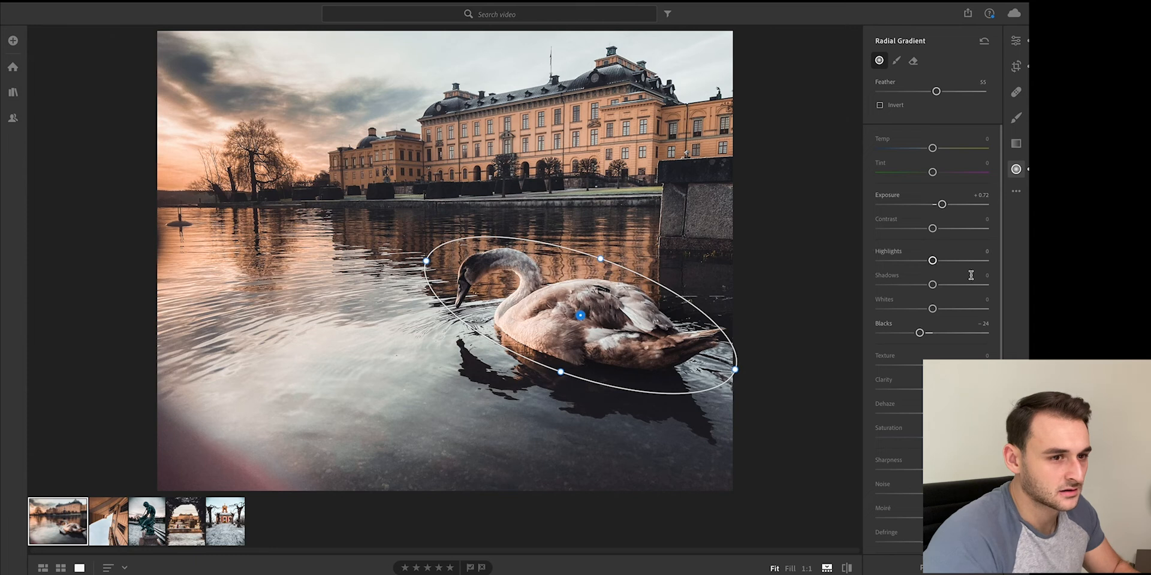
left_click_drag(920, 333, 915, 333)
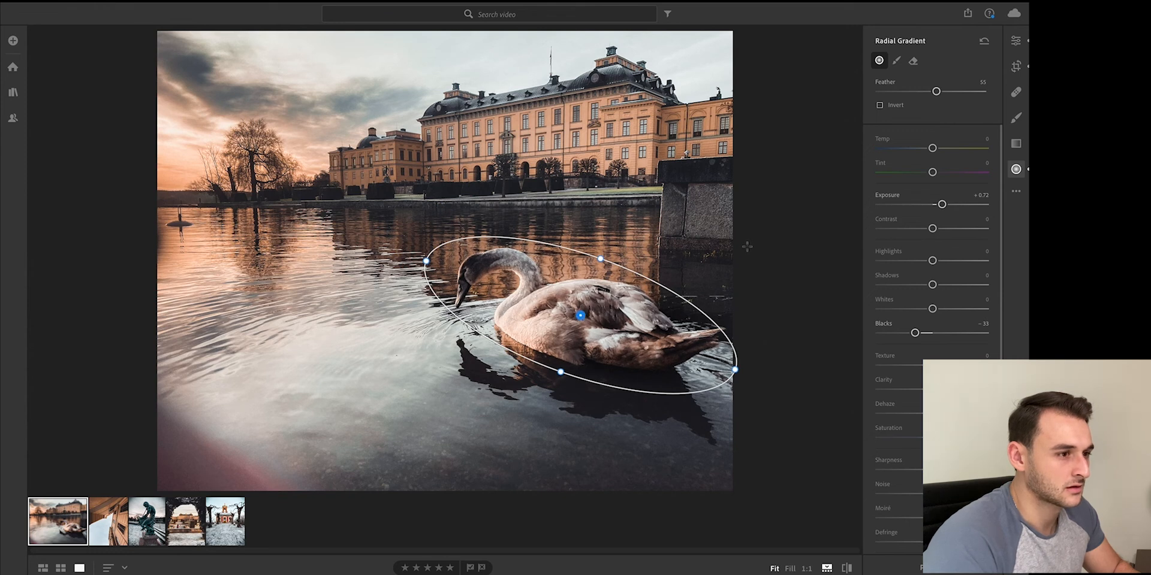
left_click(802, 238)
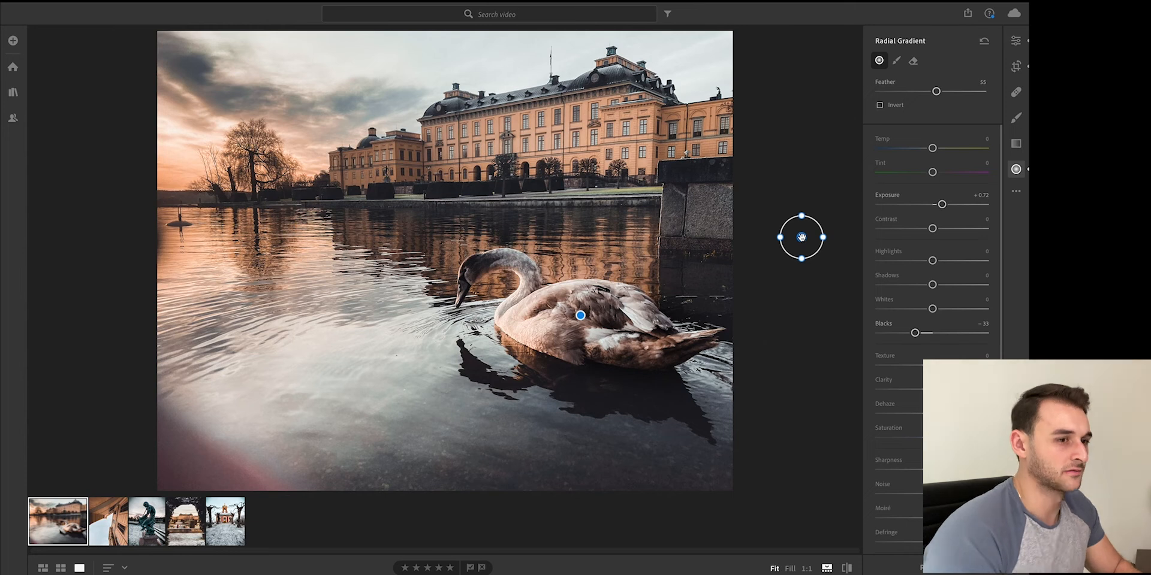
key("Delete")
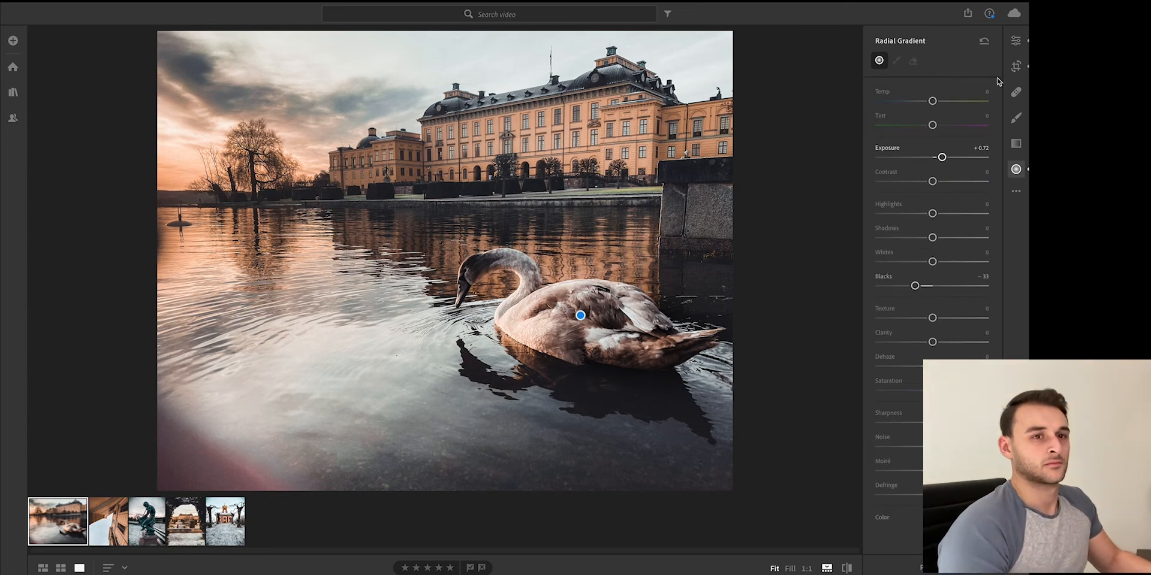
- Tighten the swan photo's 4 x 5 crop from its lower-left corner to cut out the pink flare, and apply it
left_click(1016, 42)
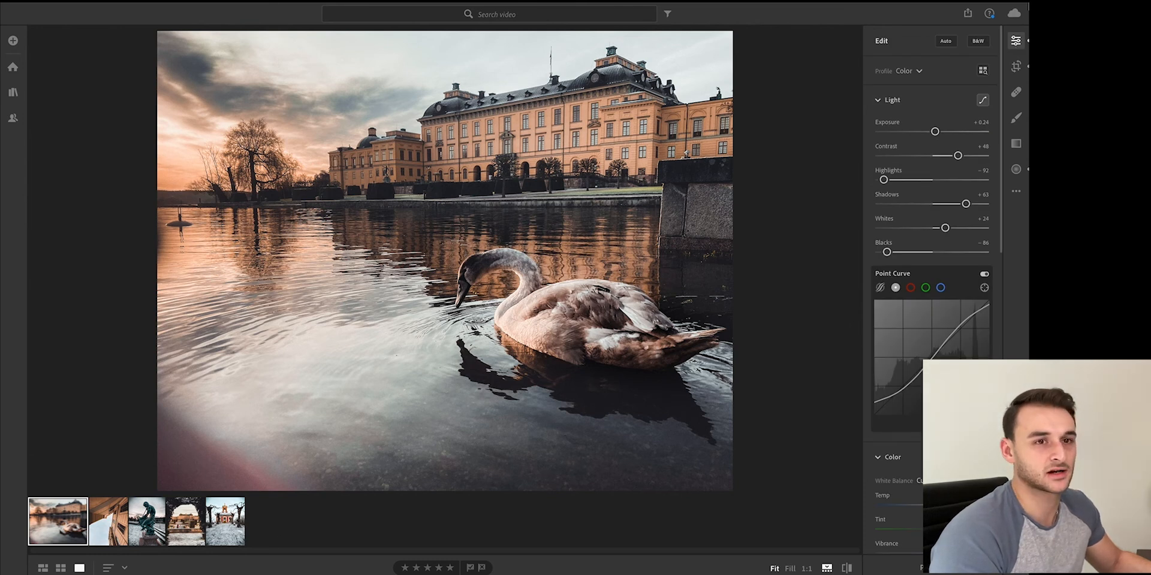
left_click(1016, 66)
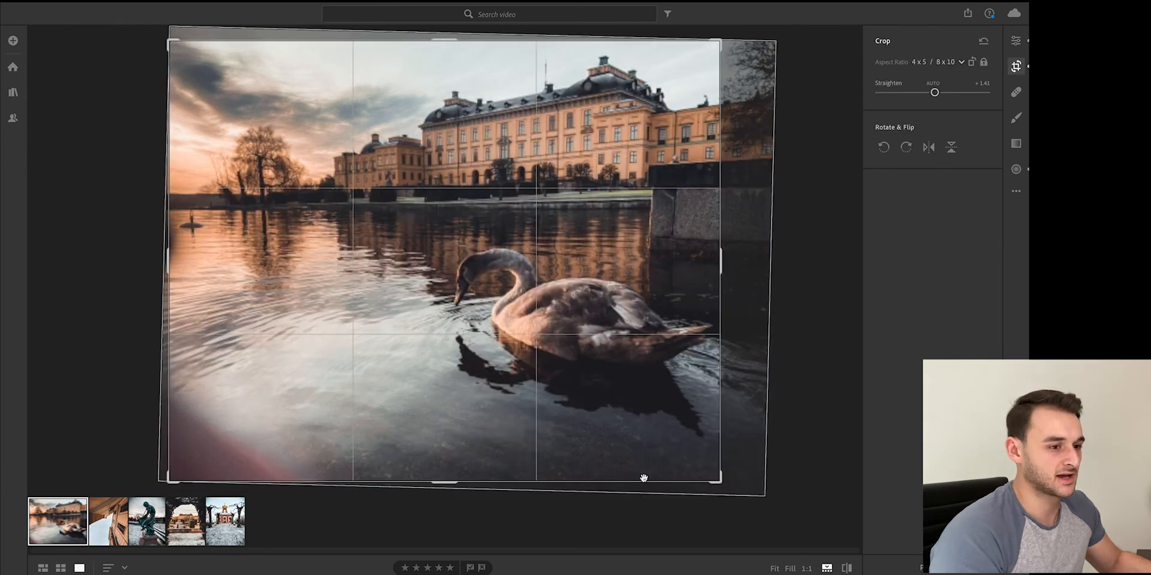
left_click_drag(170, 482, 193, 476)
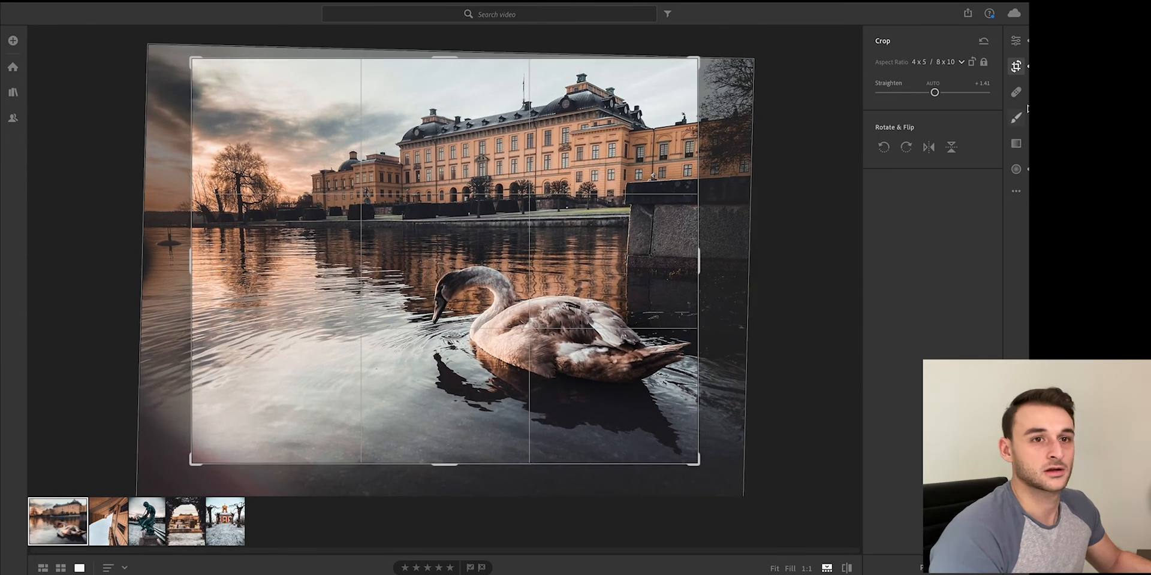
left_click(1015, 41)
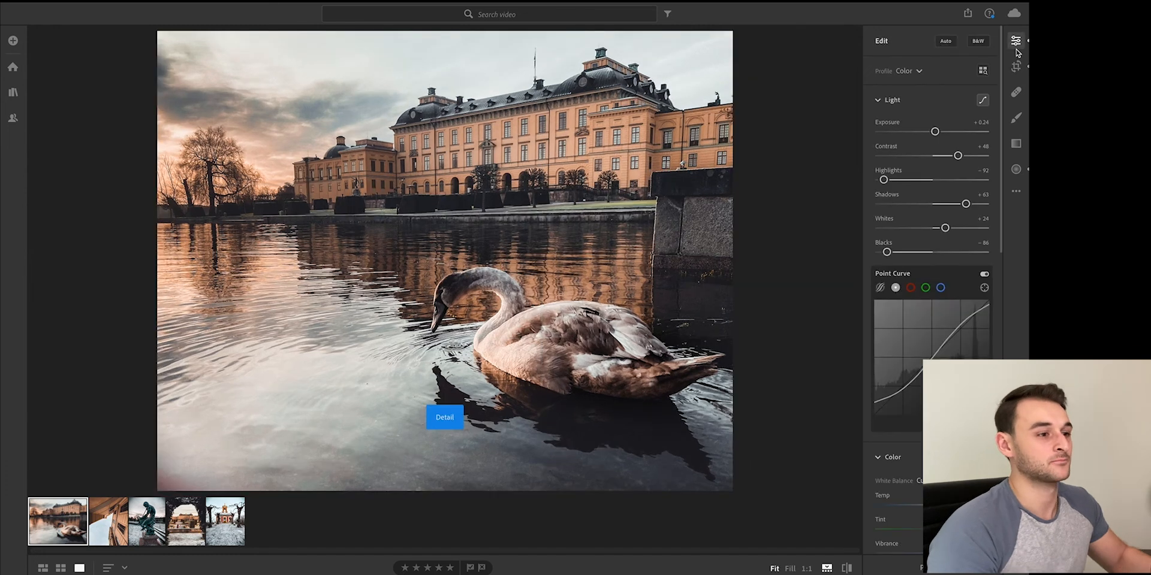